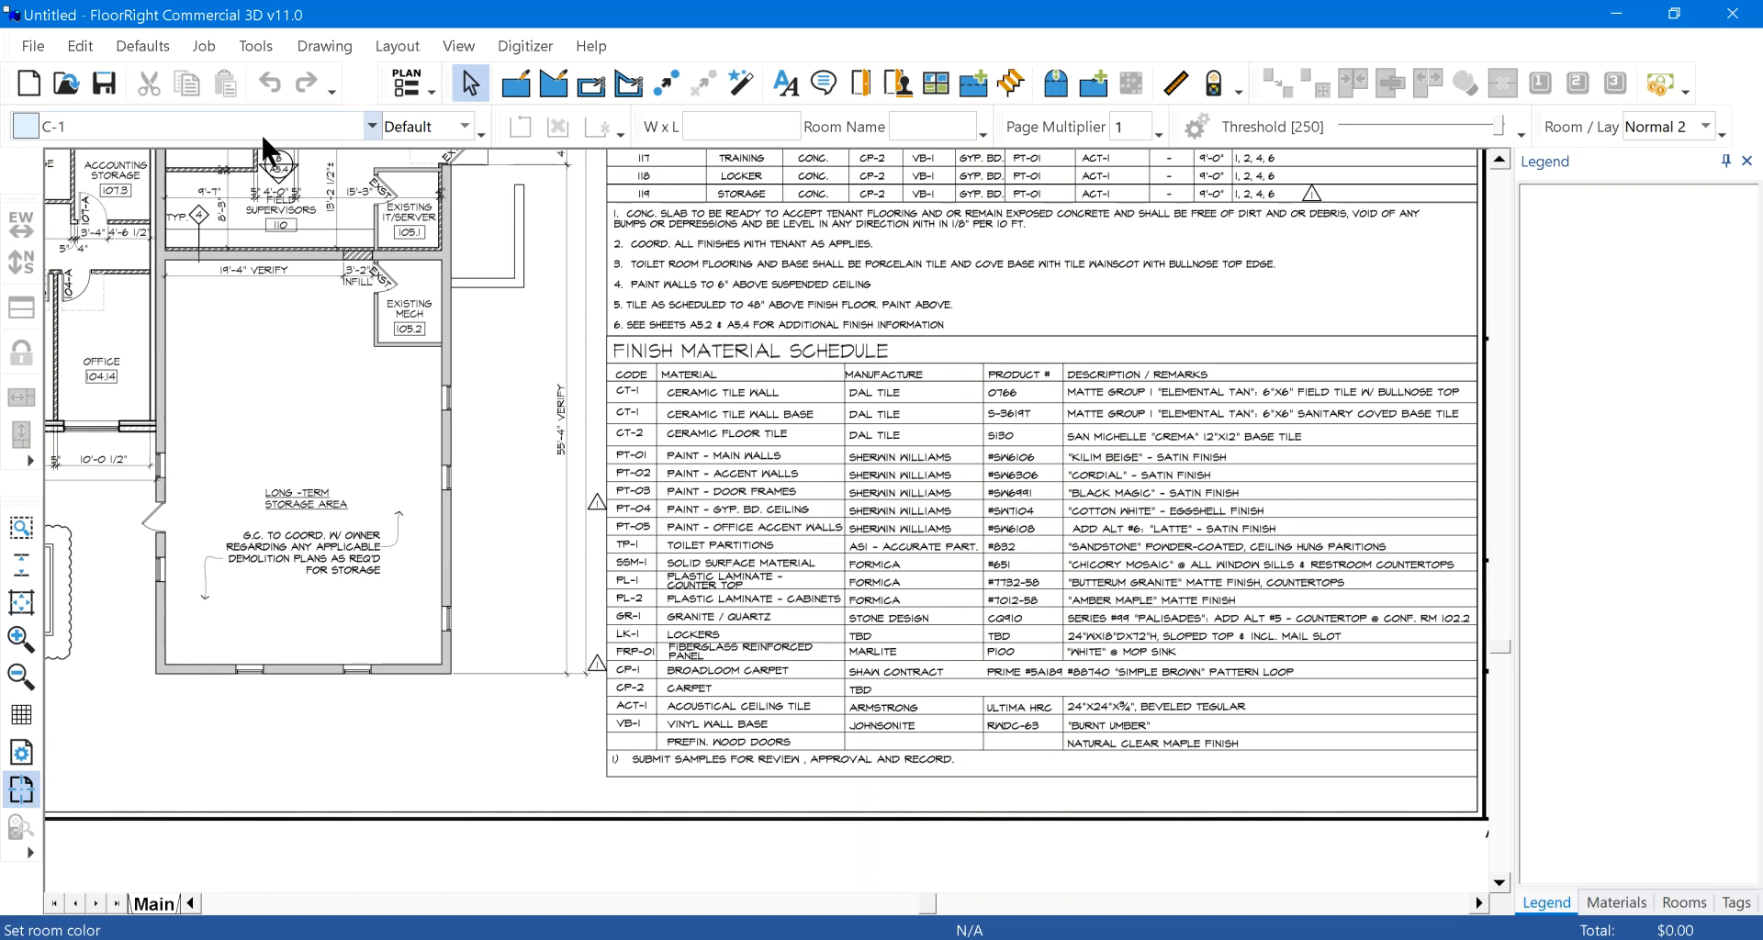
# Step: Create a material type named CT-1 WALL TILE that is sold by square feet
pyautogui.click(372, 124)
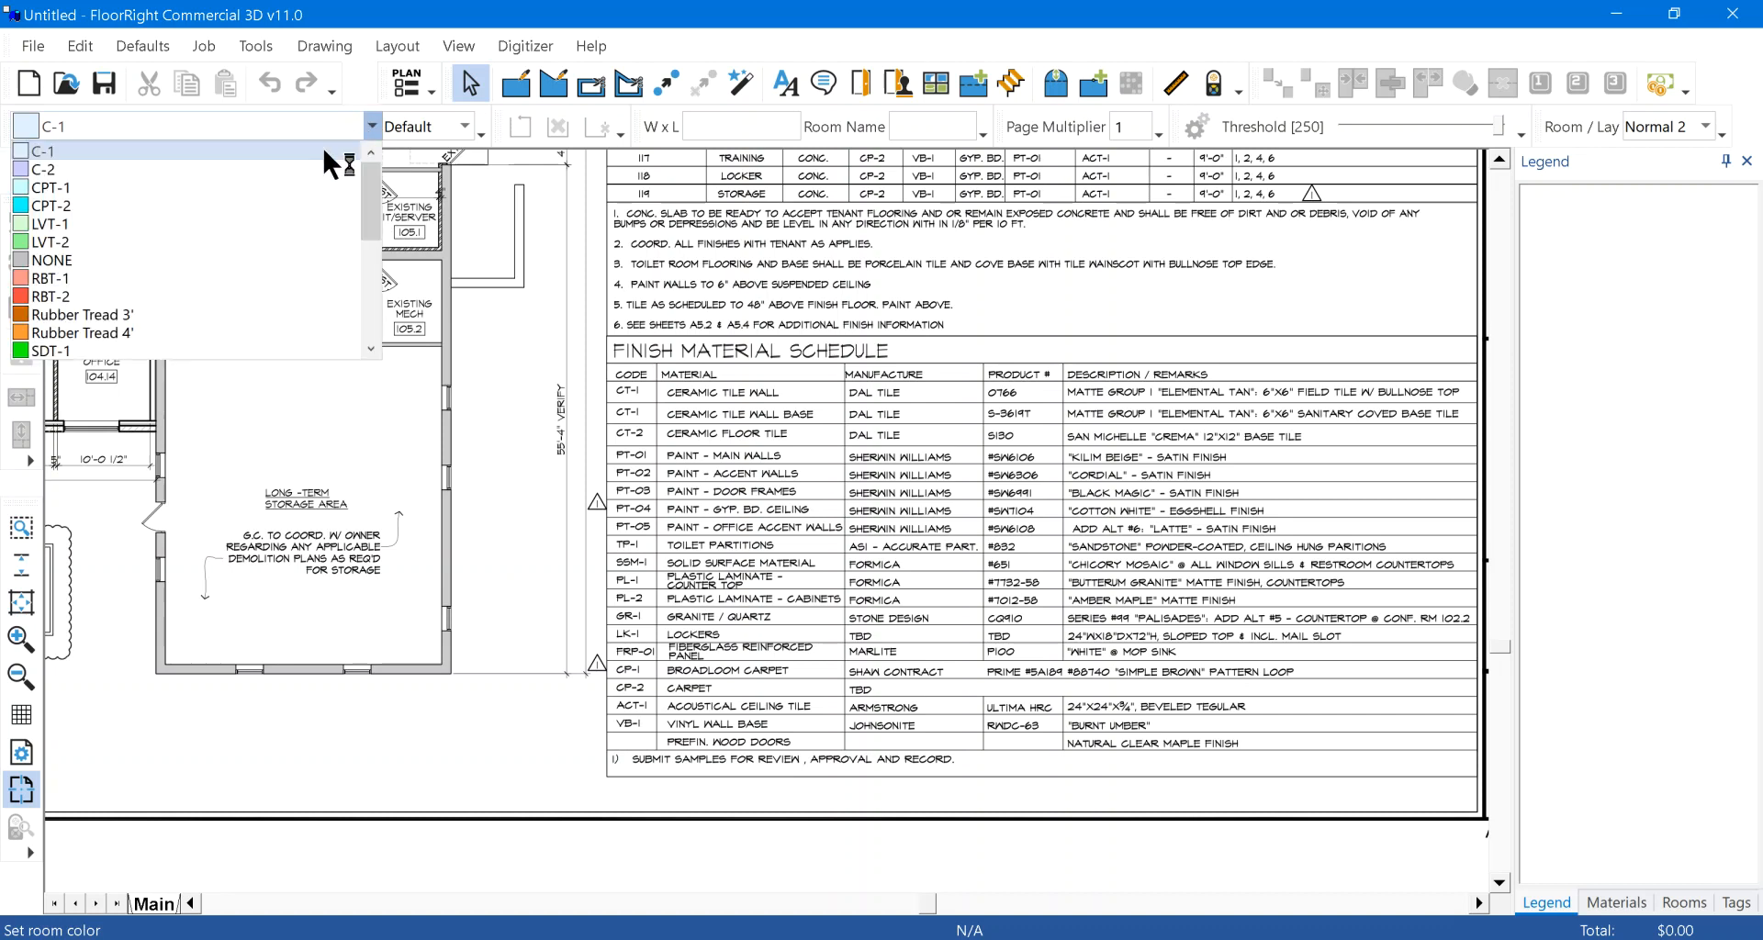
pyautogui.scroll(-5, 277, 169)
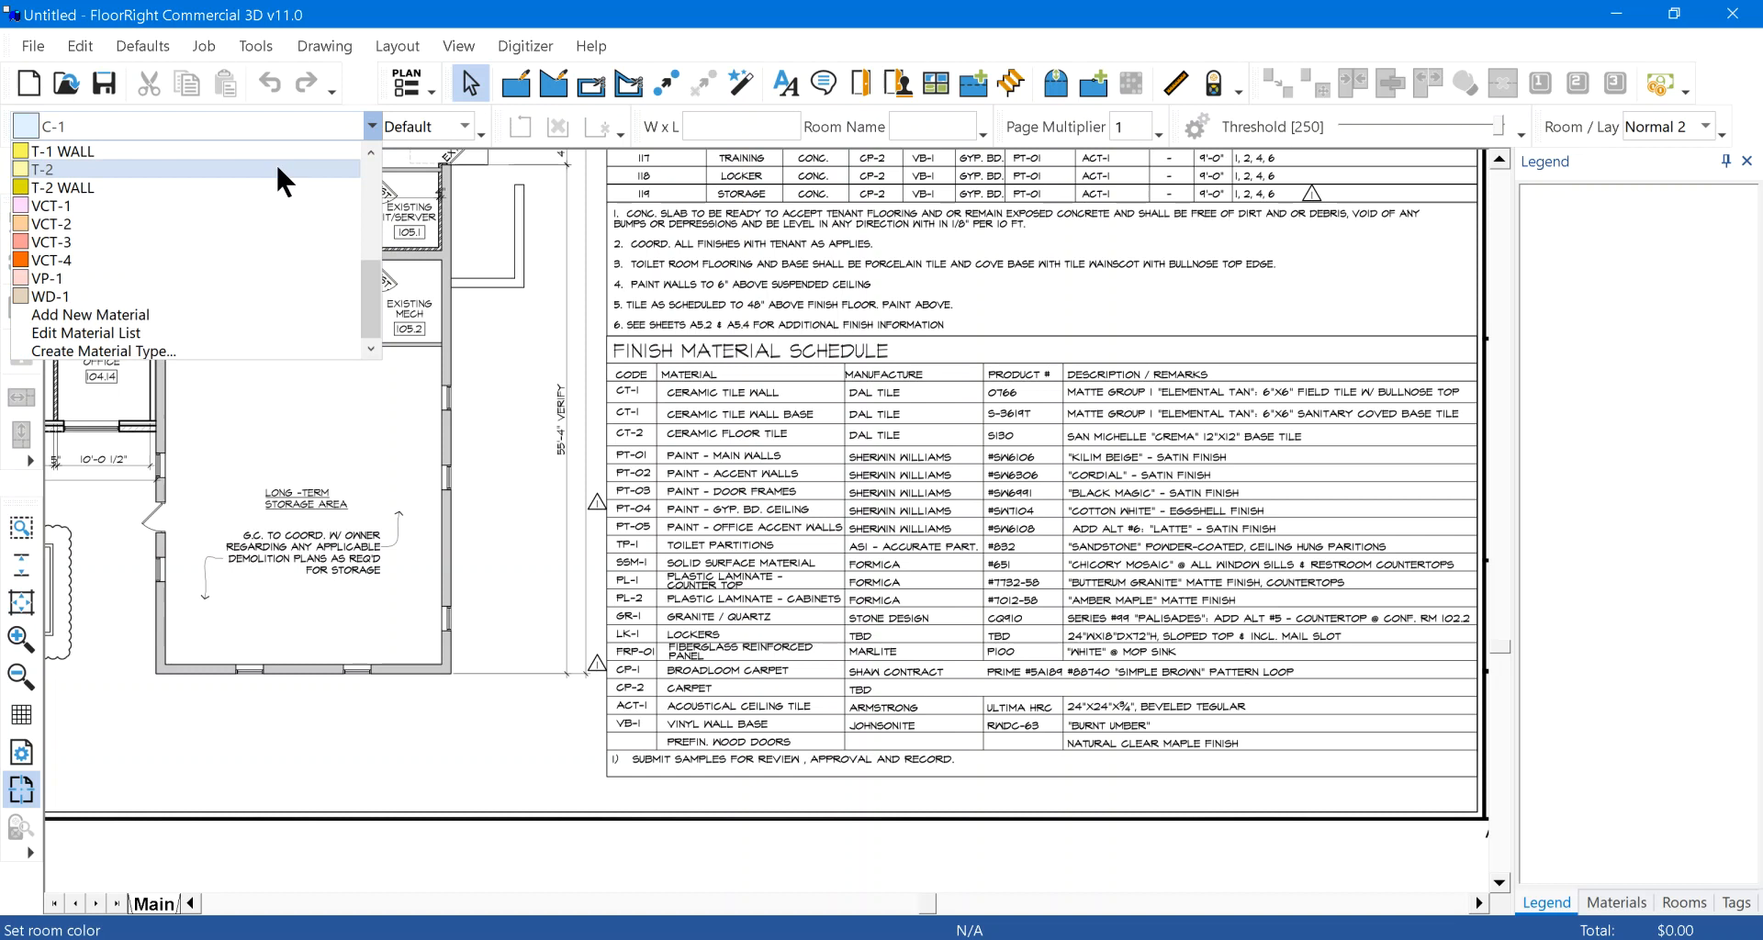
pyautogui.click(158, 353)
pyautogui.moveTo(863, 75); pyautogui.dragTo(573, 66)
pyautogui.click(548, 115)
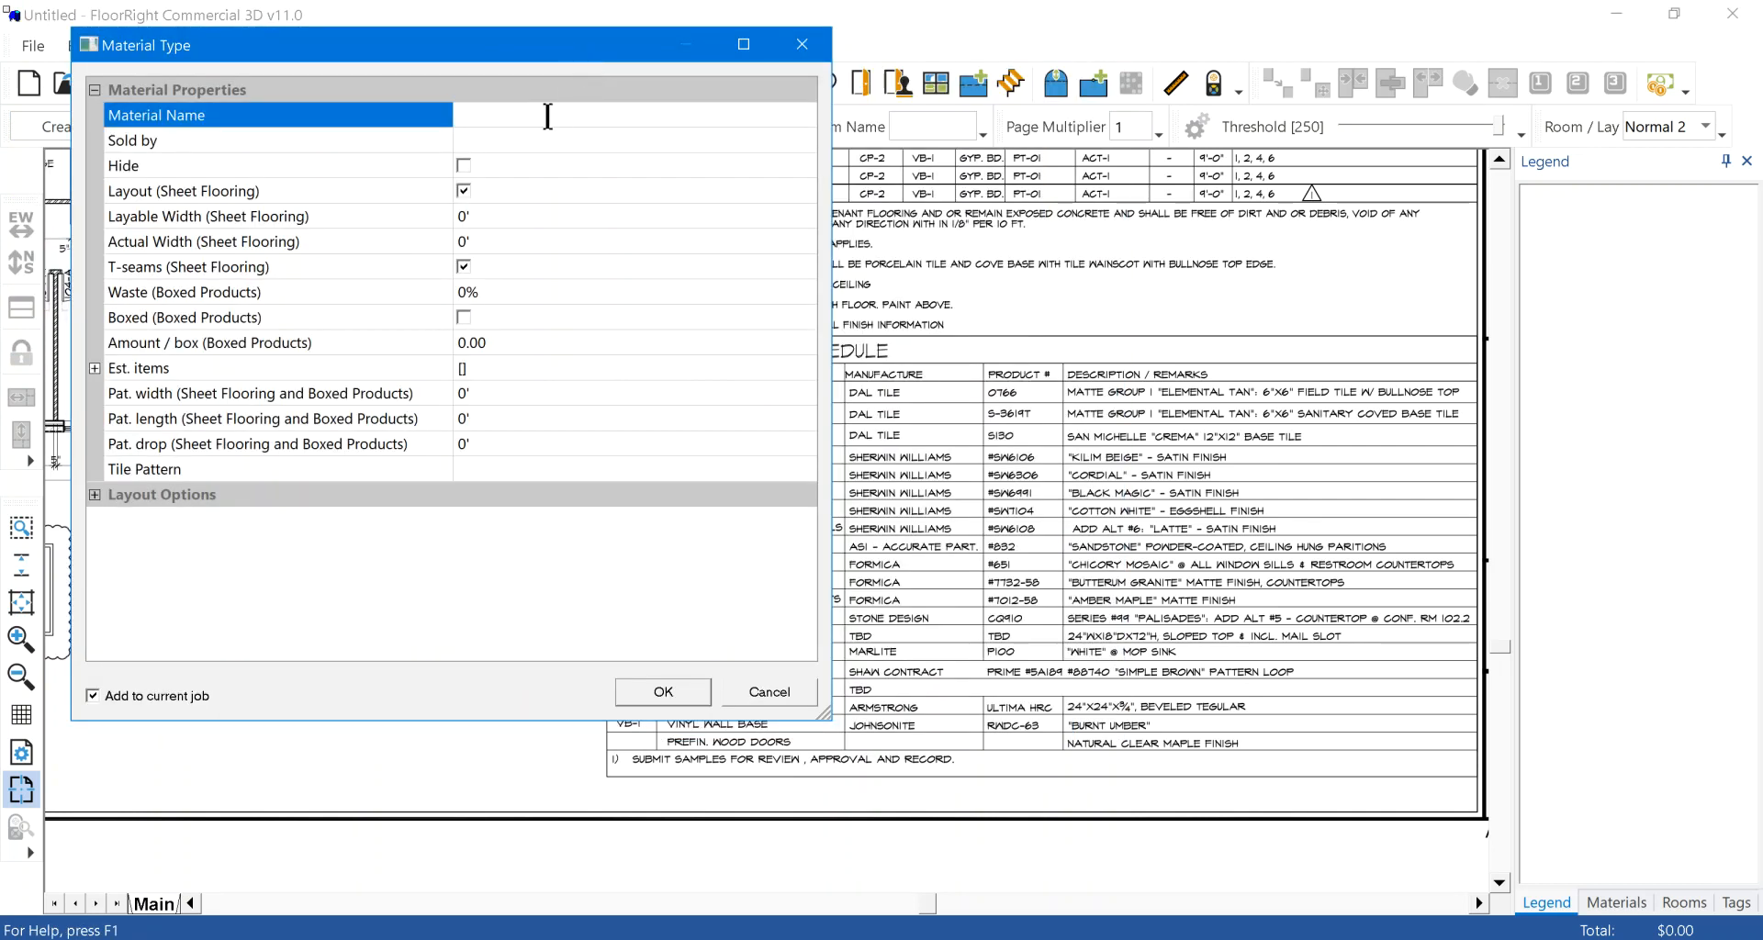
pyautogui.write('CT-1 WALL TILE')
pyautogui.click(626, 138)
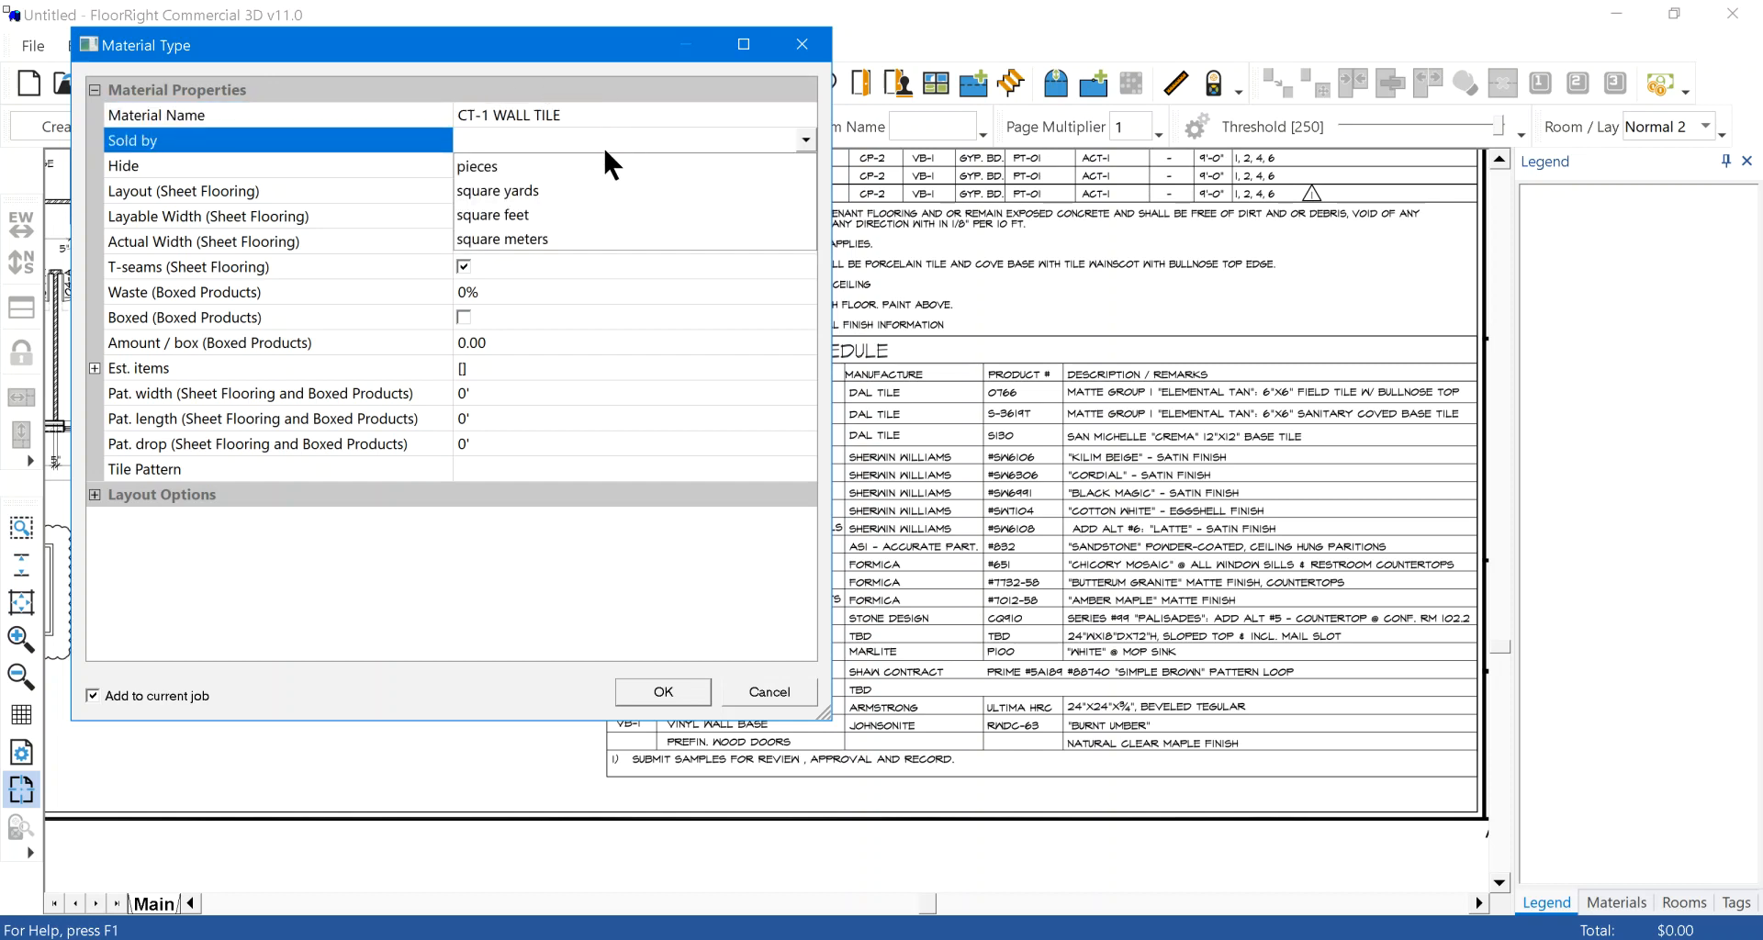
pyautogui.click(517, 216)
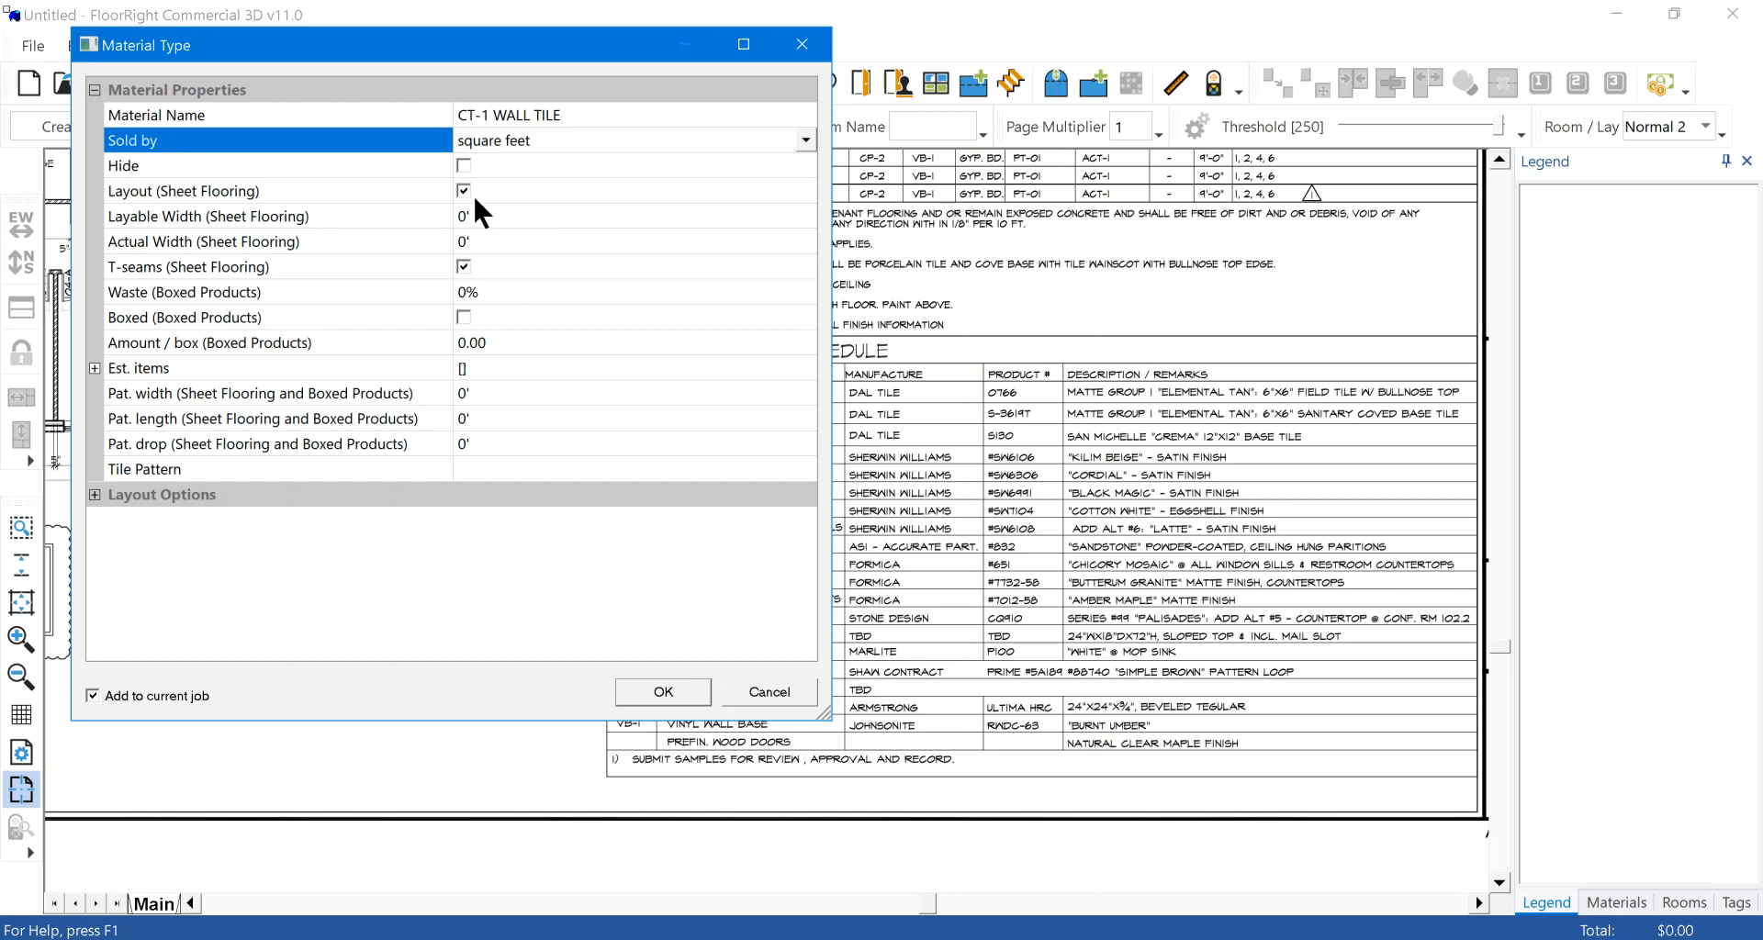
# Step: Turn off the sheet flooring Layout and T-seams options for the CT-1 WALL TILE material type
pyautogui.click(425, 194)
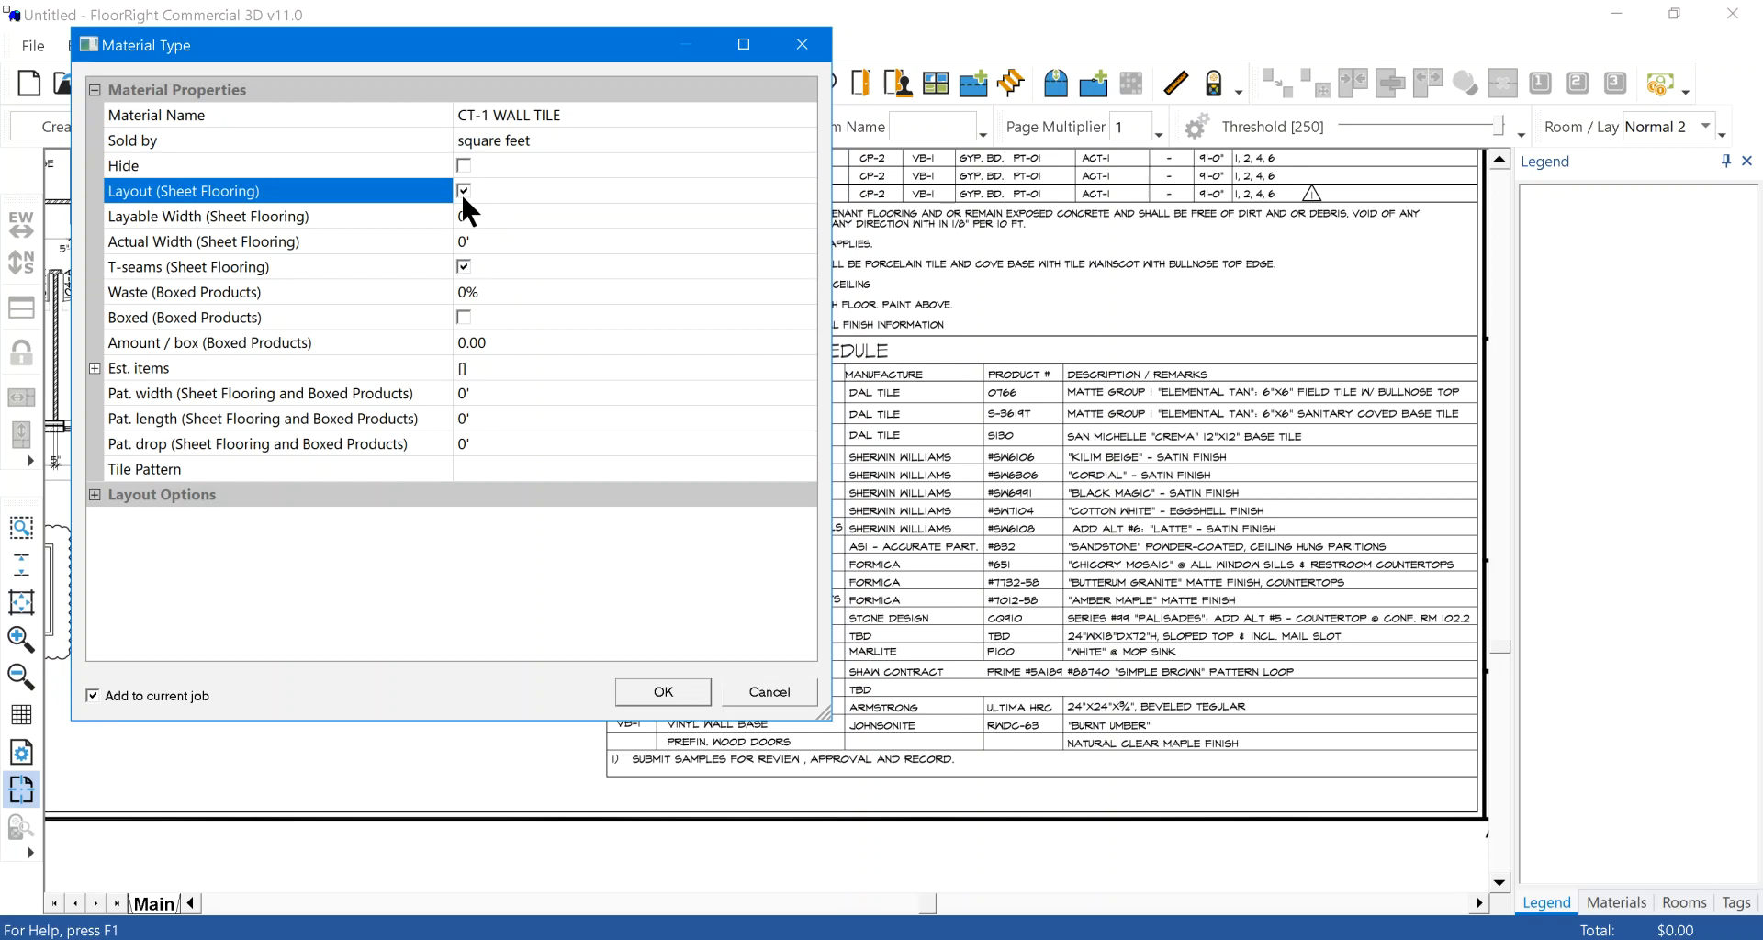
pyautogui.click(463, 191)
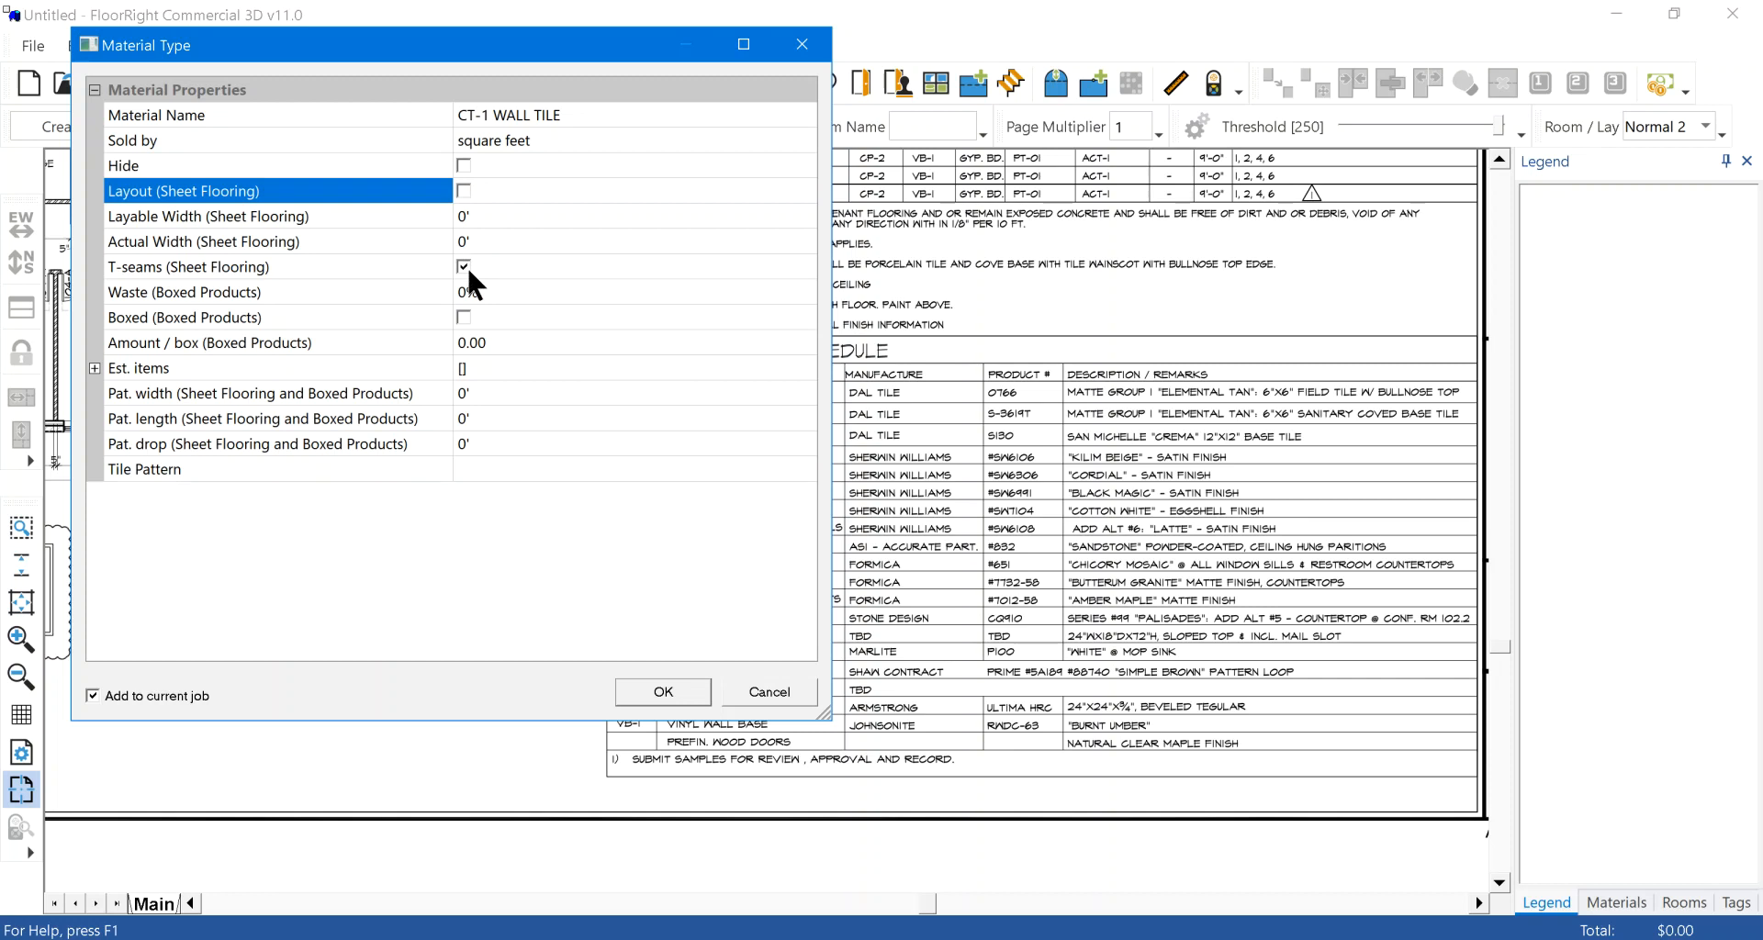
pyautogui.click(383, 266)
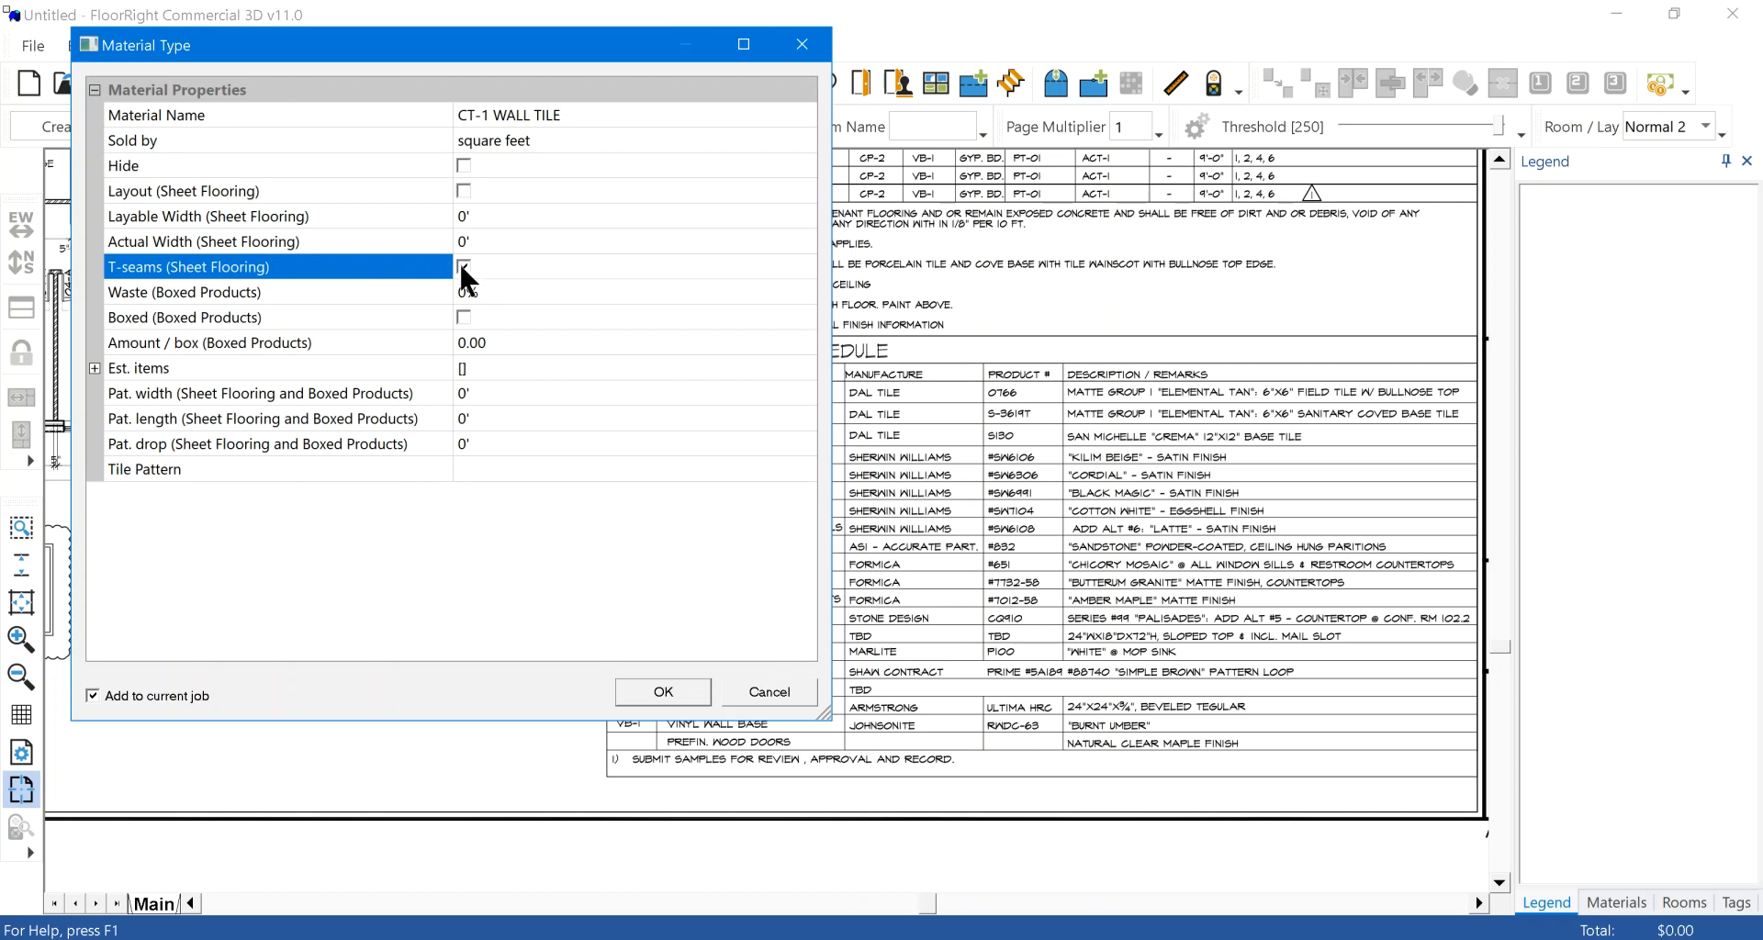
pyautogui.click(383, 296)
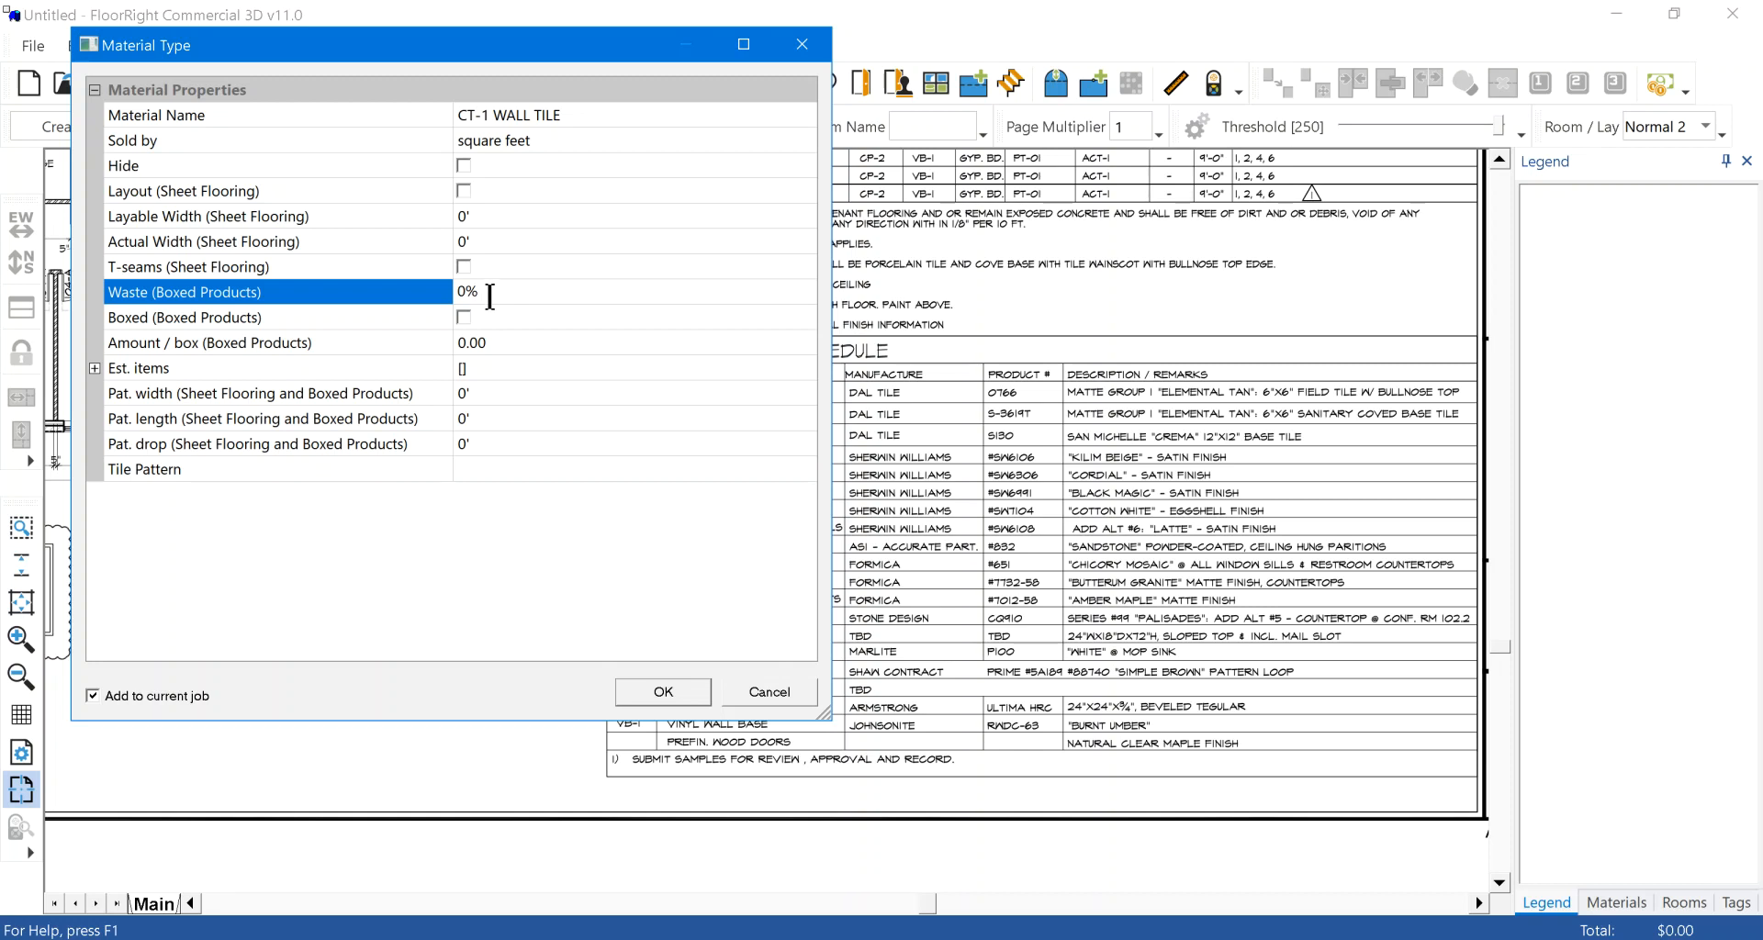
# Step: Mark the wall tile as a boxed product with an amount per box of 1
pyautogui.click(329, 314)
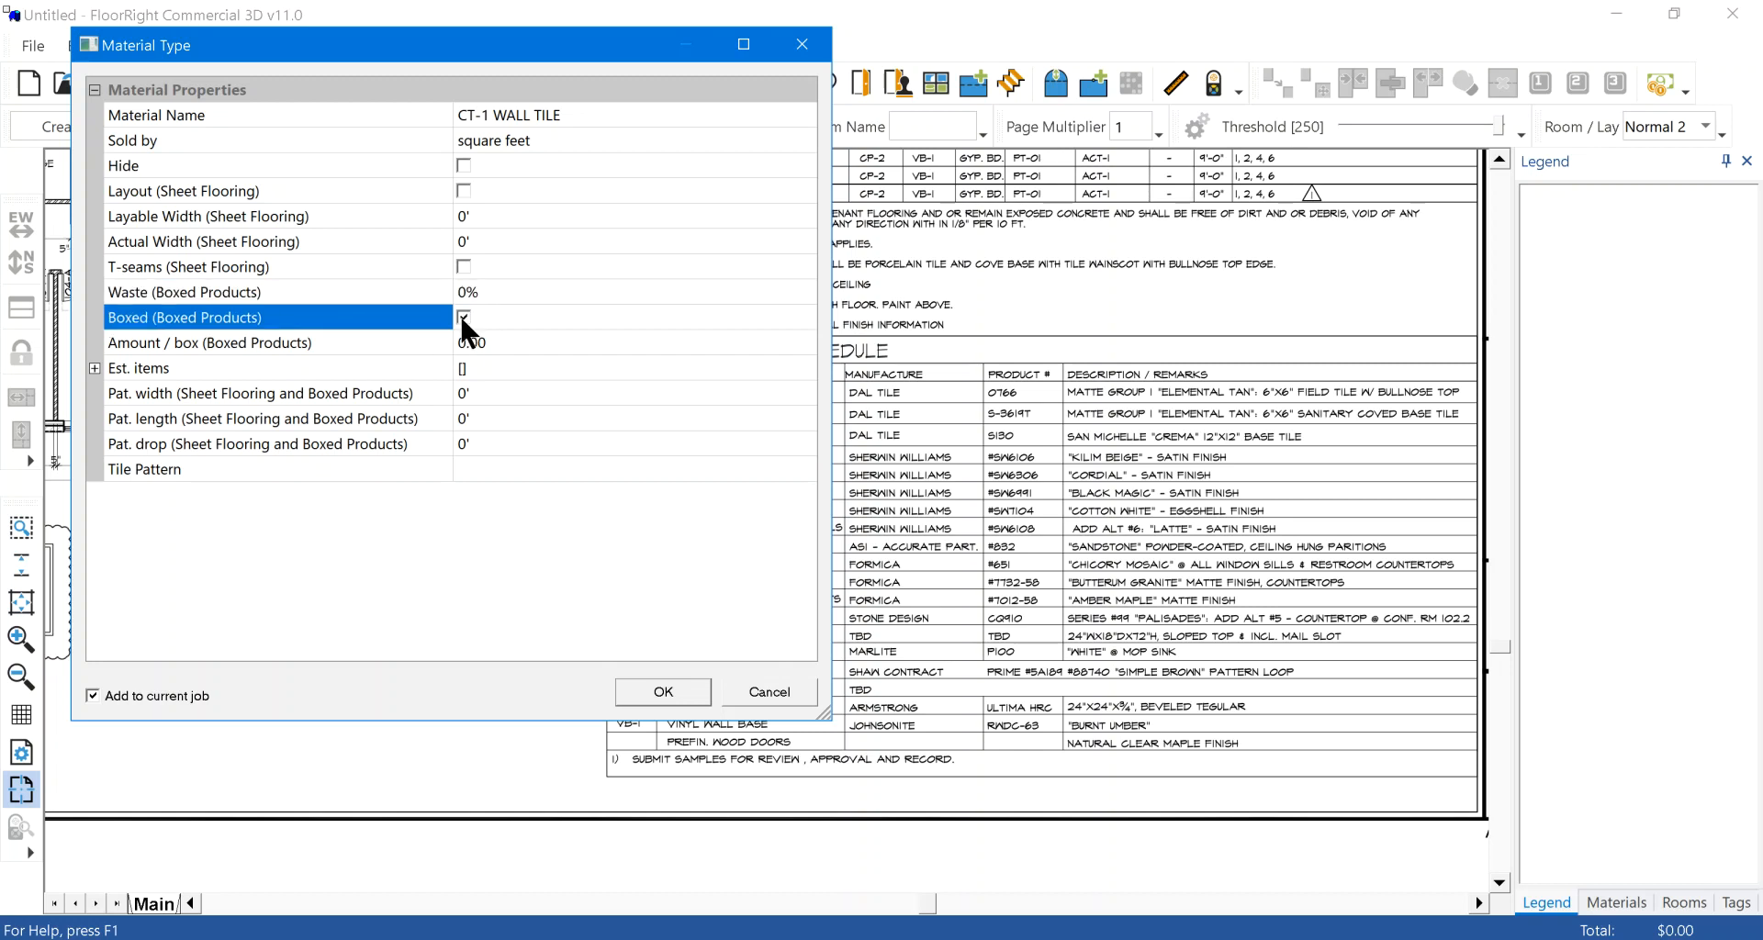
pyautogui.click(360, 342)
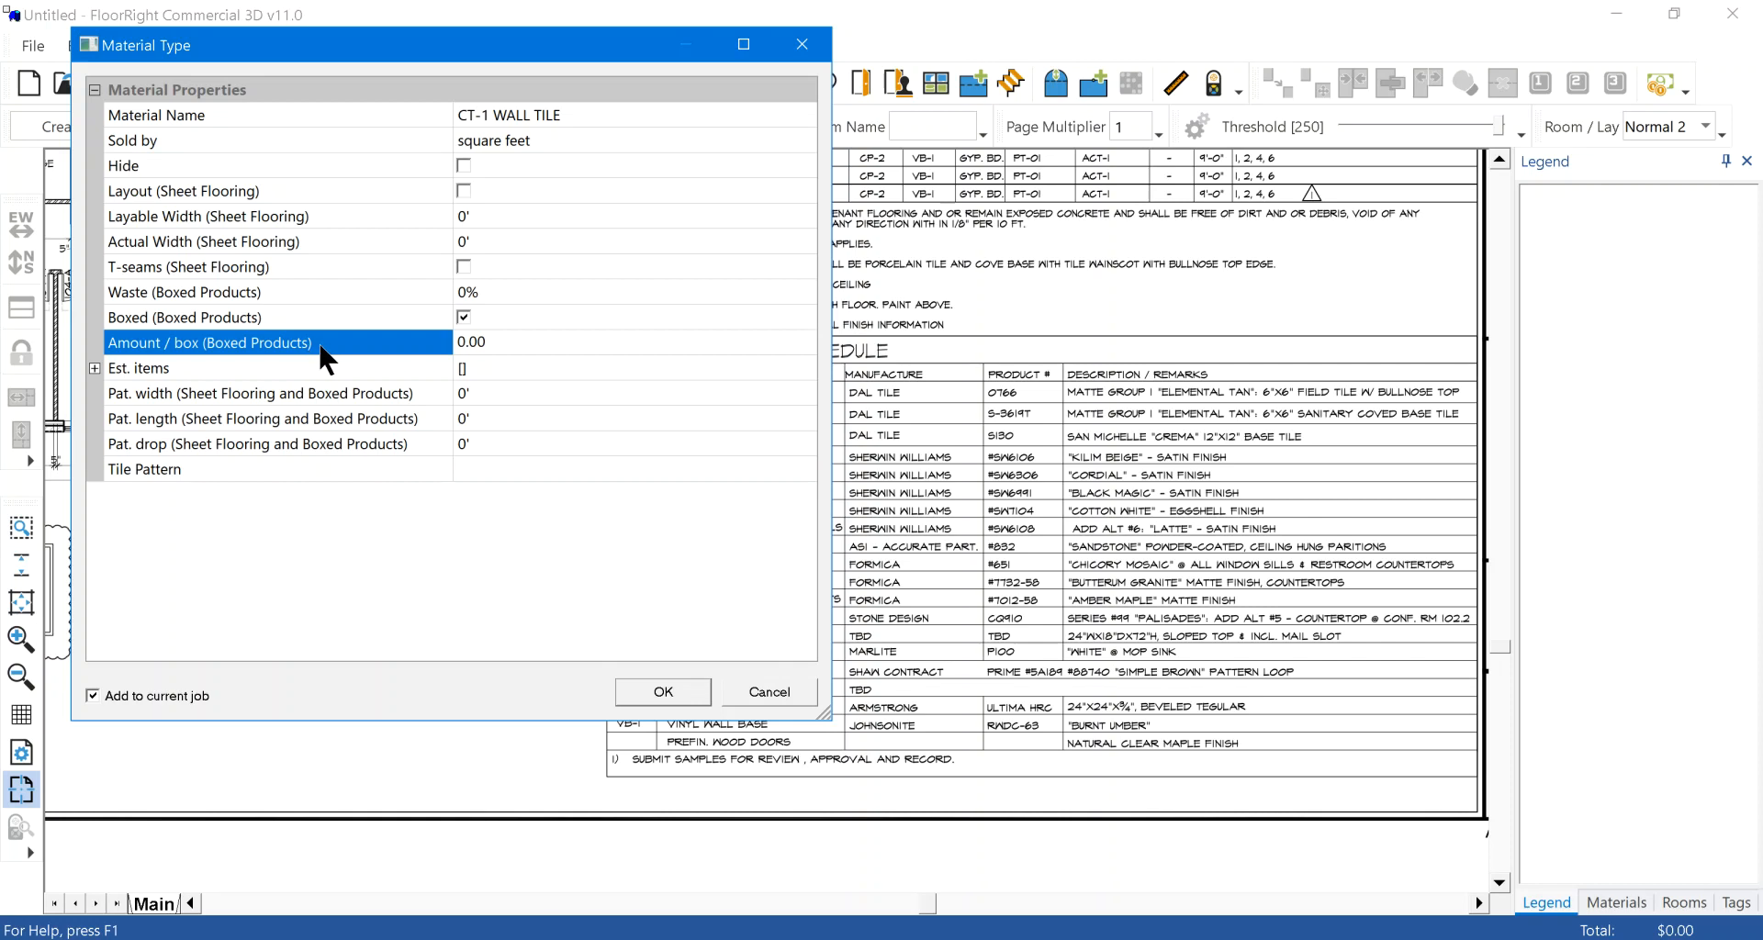
pyautogui.click(514, 345)
pyautogui.write('1')
# Step: Set the wall tile's pattern width and pattern length to 6" each
pyautogui.click(362, 393)
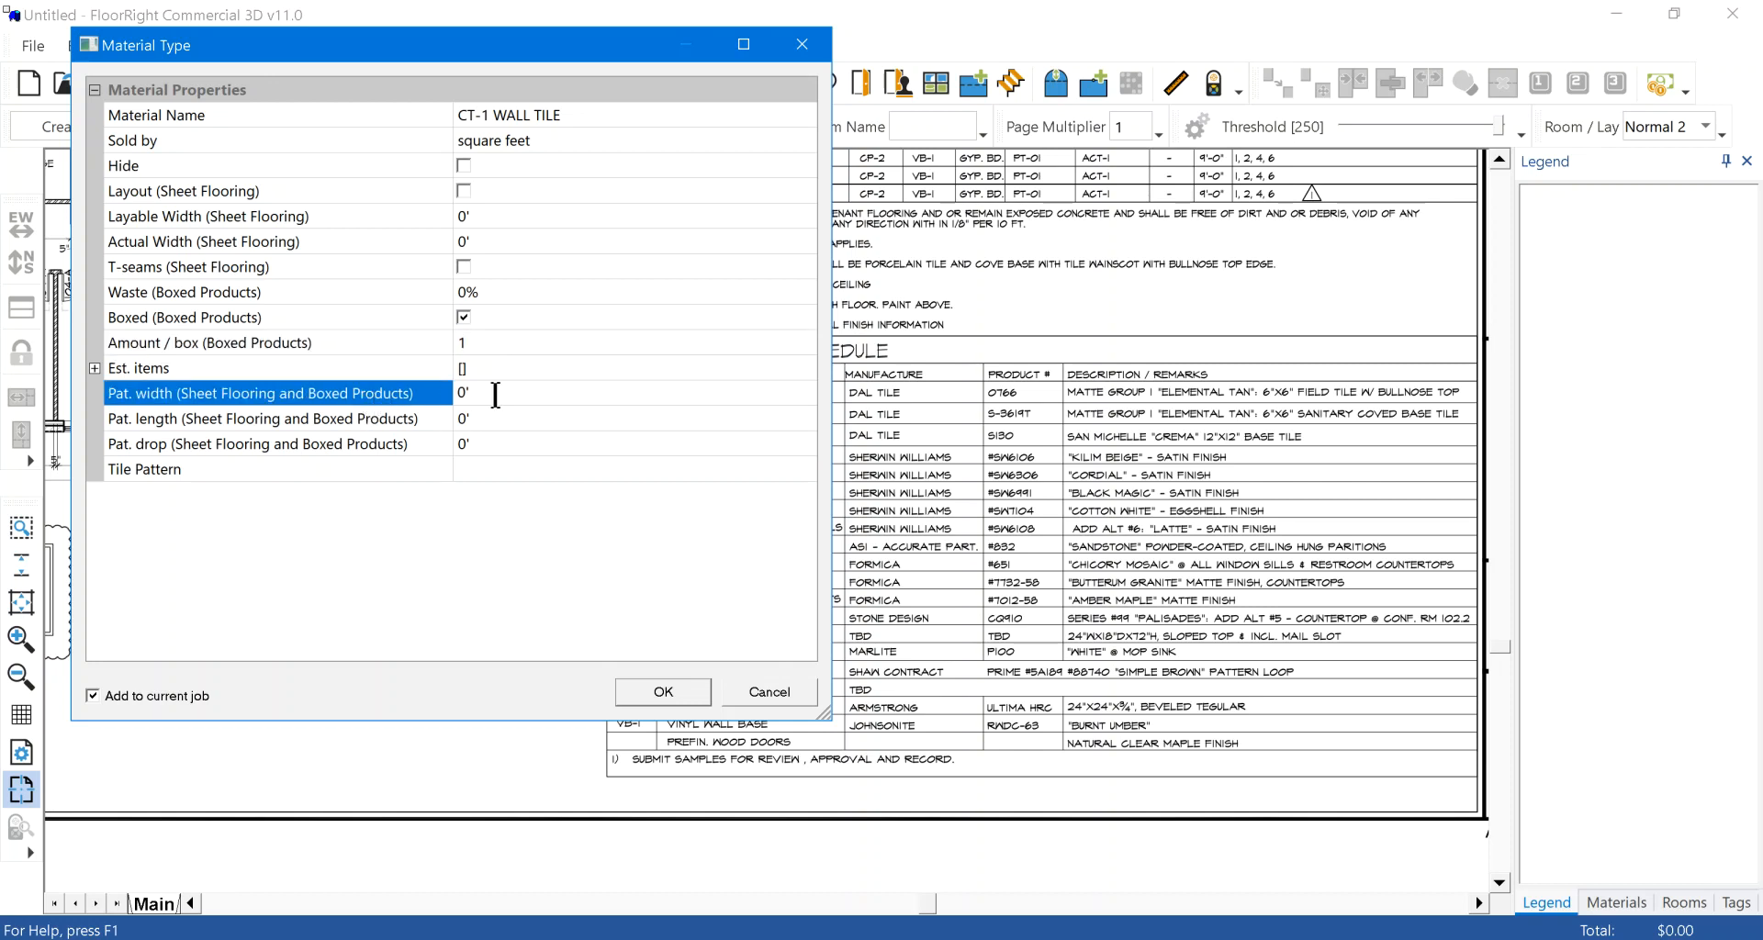
pyautogui.write('6')
pyautogui.press('Down')
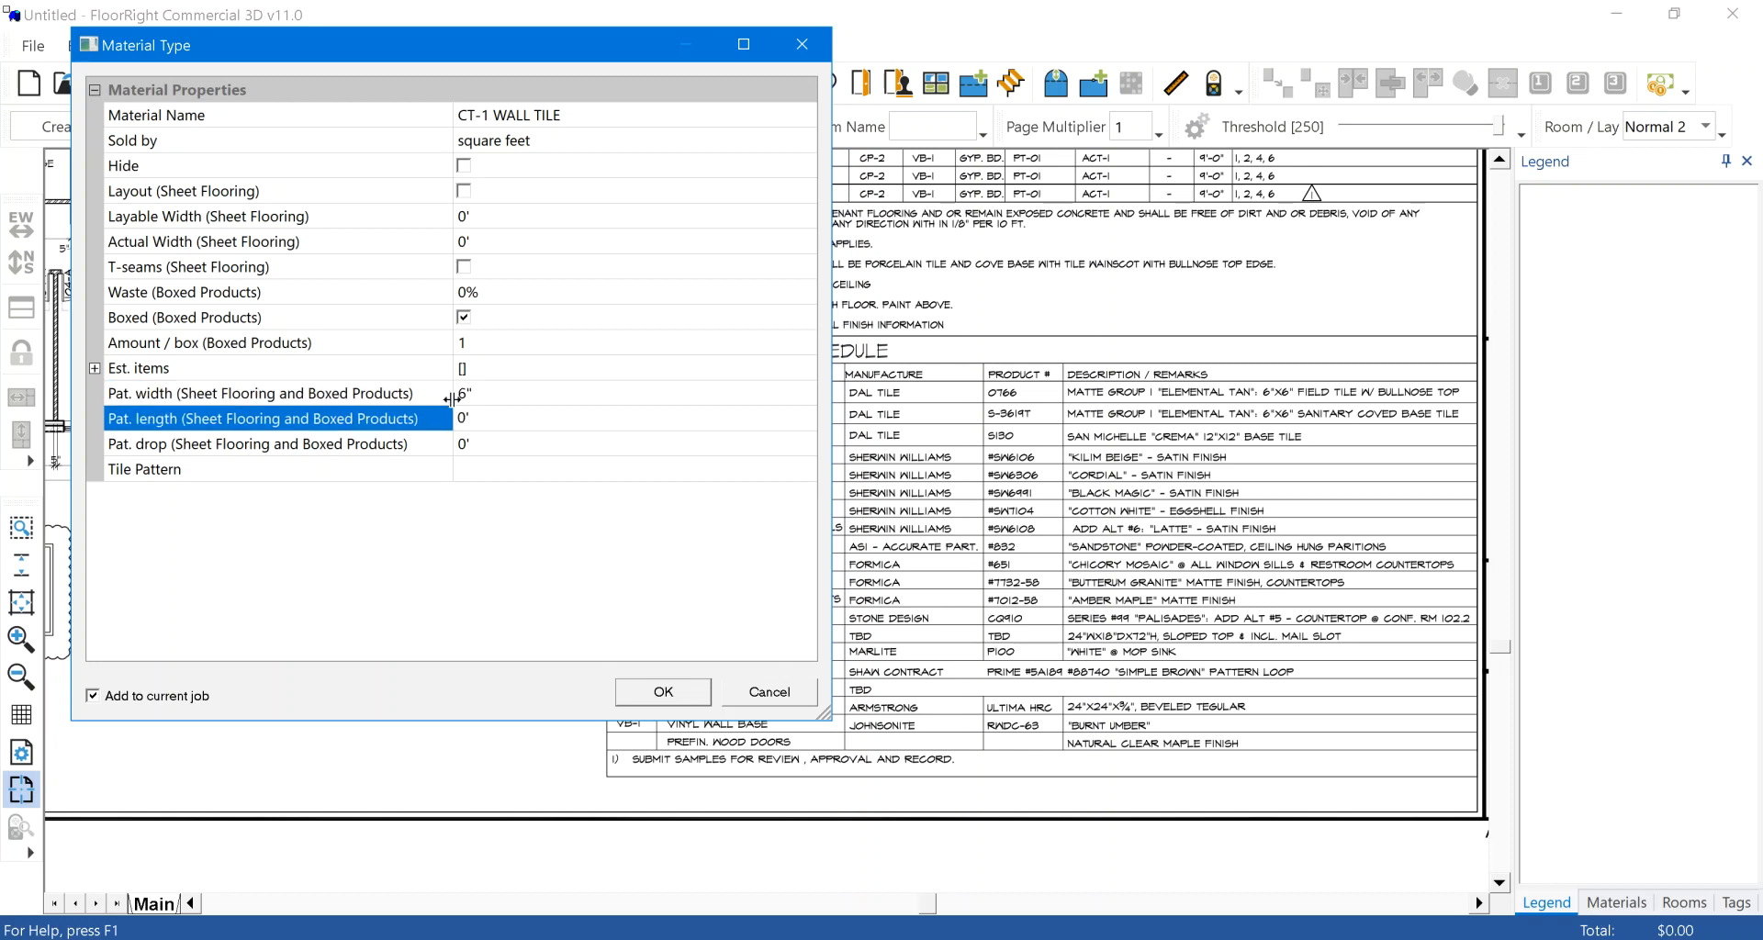
pyautogui.write('6')
# Step: Set the wall tile's scrap use to Opposite side and save the material type
pyautogui.click(468, 586)
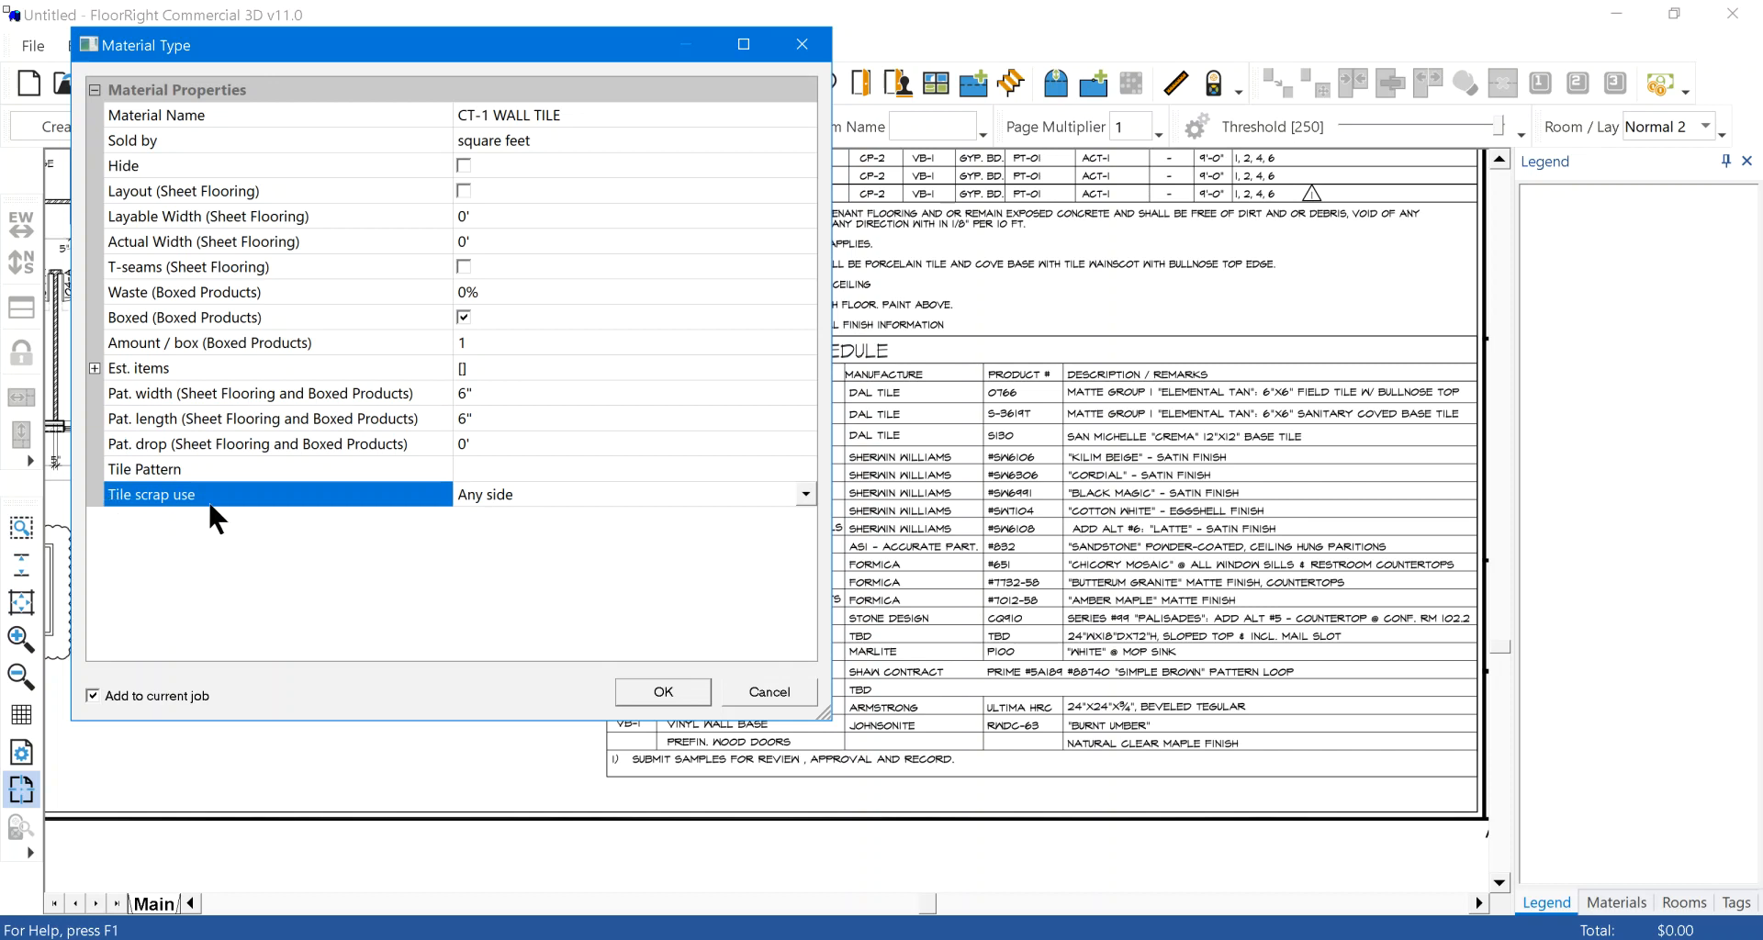
pyautogui.click(805, 494)
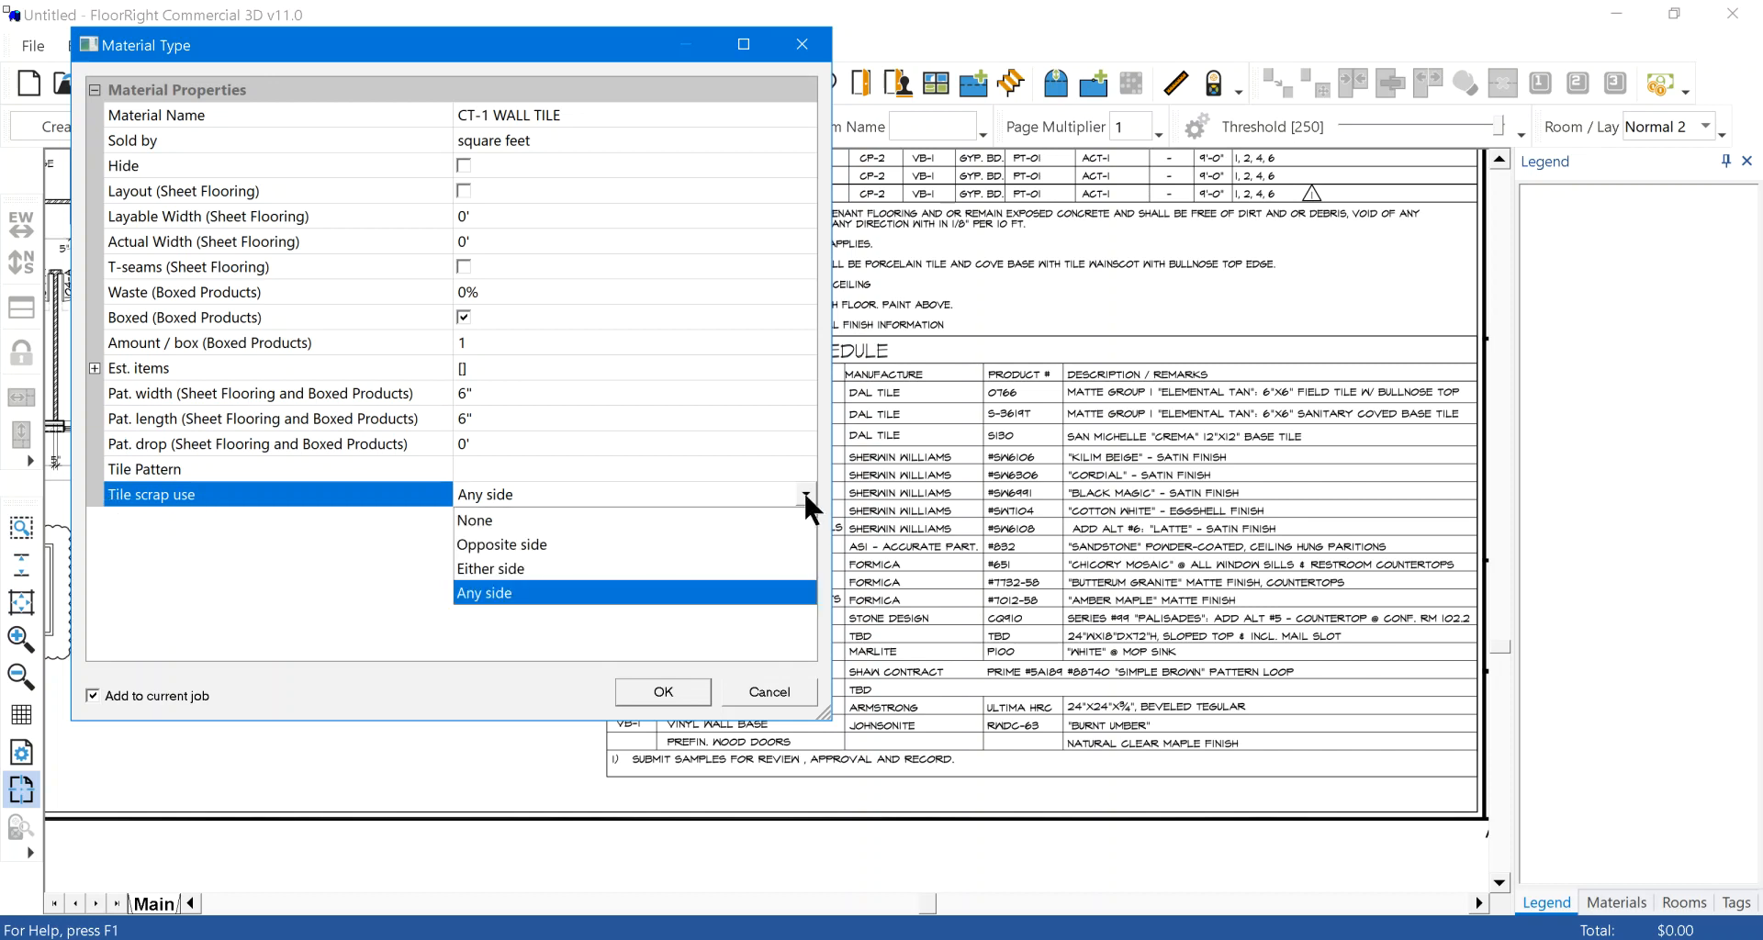
pyautogui.click(562, 547)
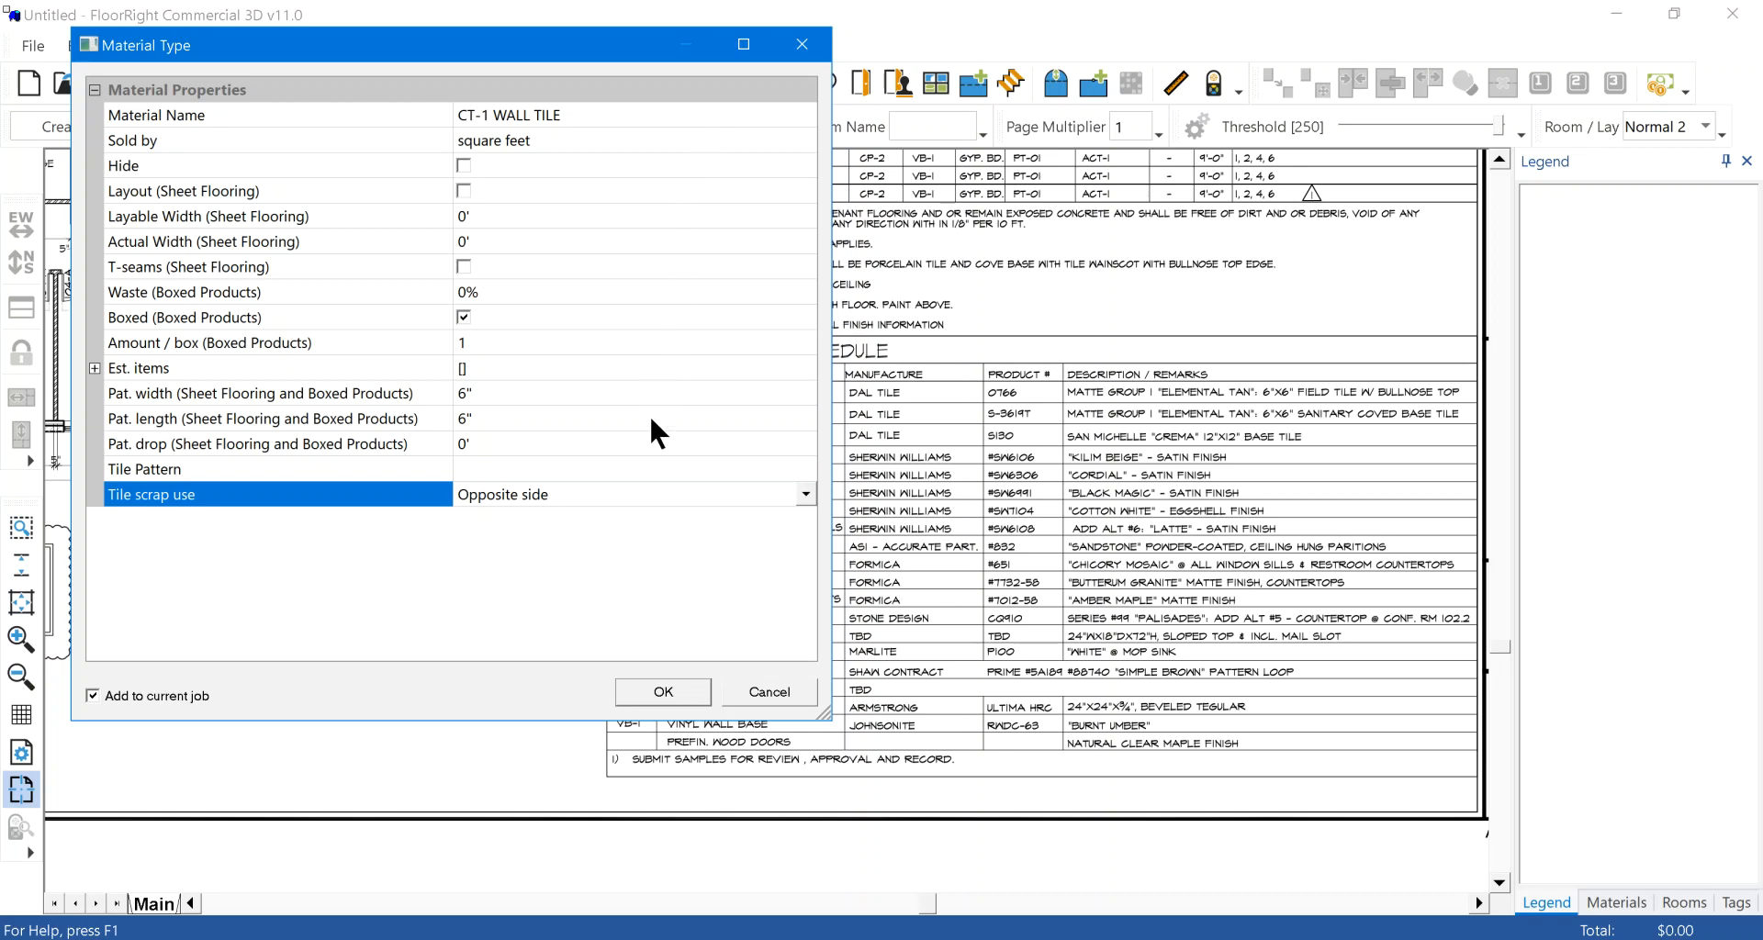
pyautogui.click(652, 692)
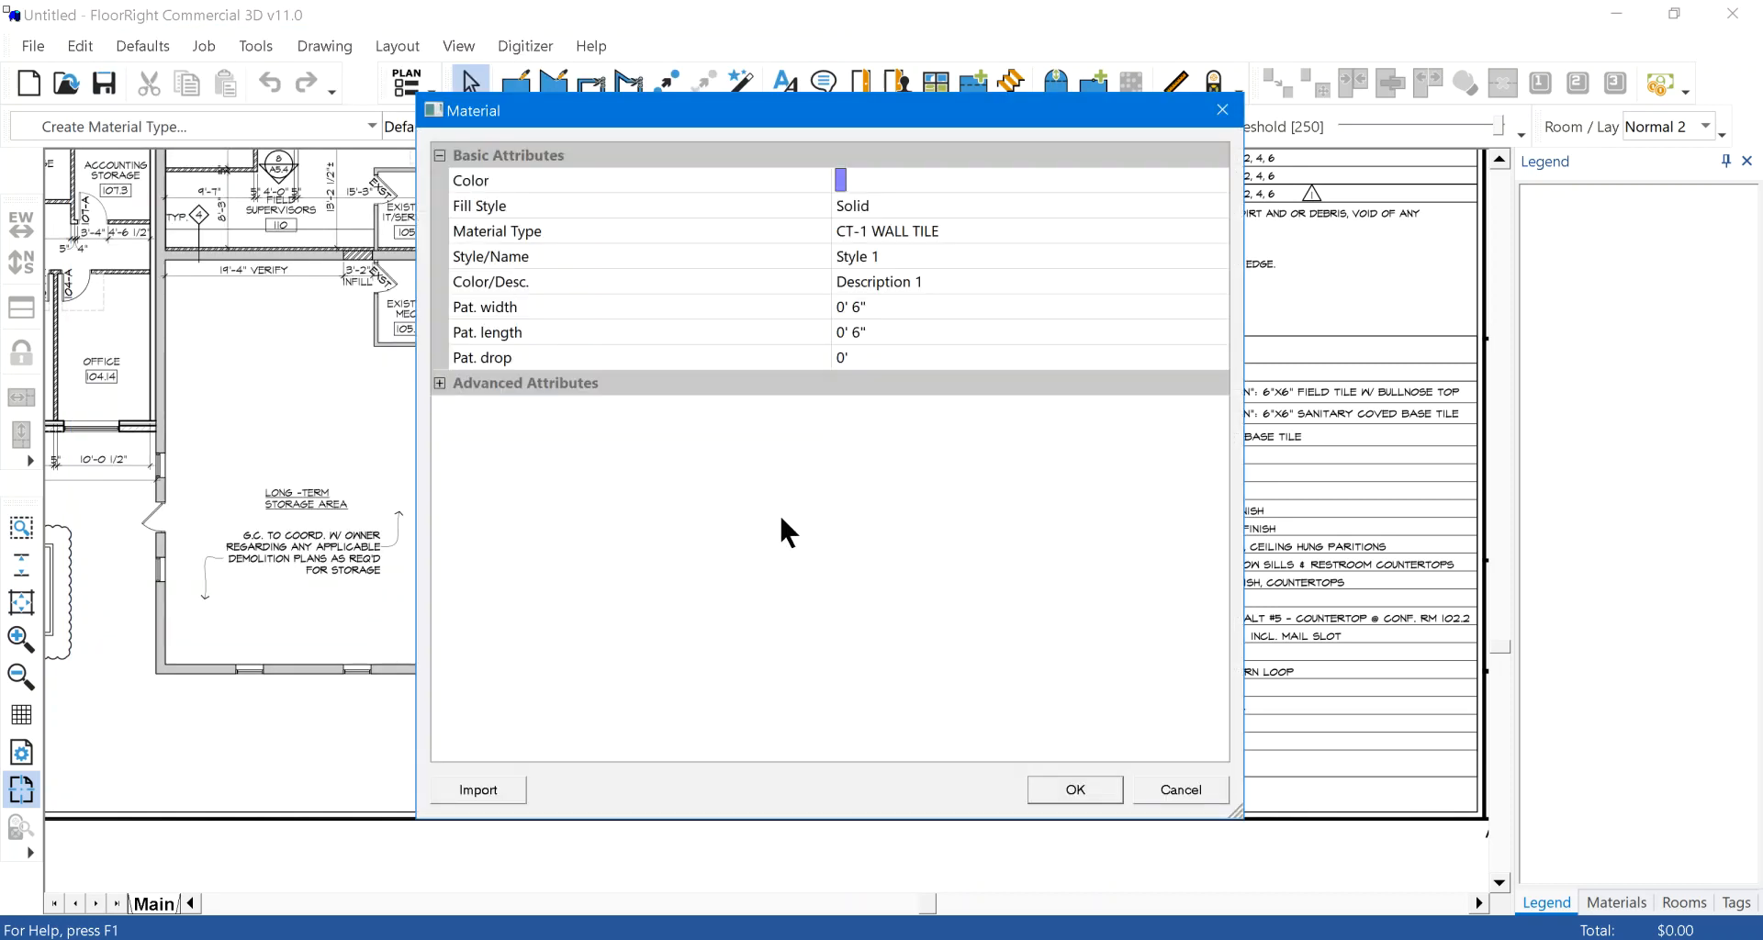
pyautogui.click(1110, 183)
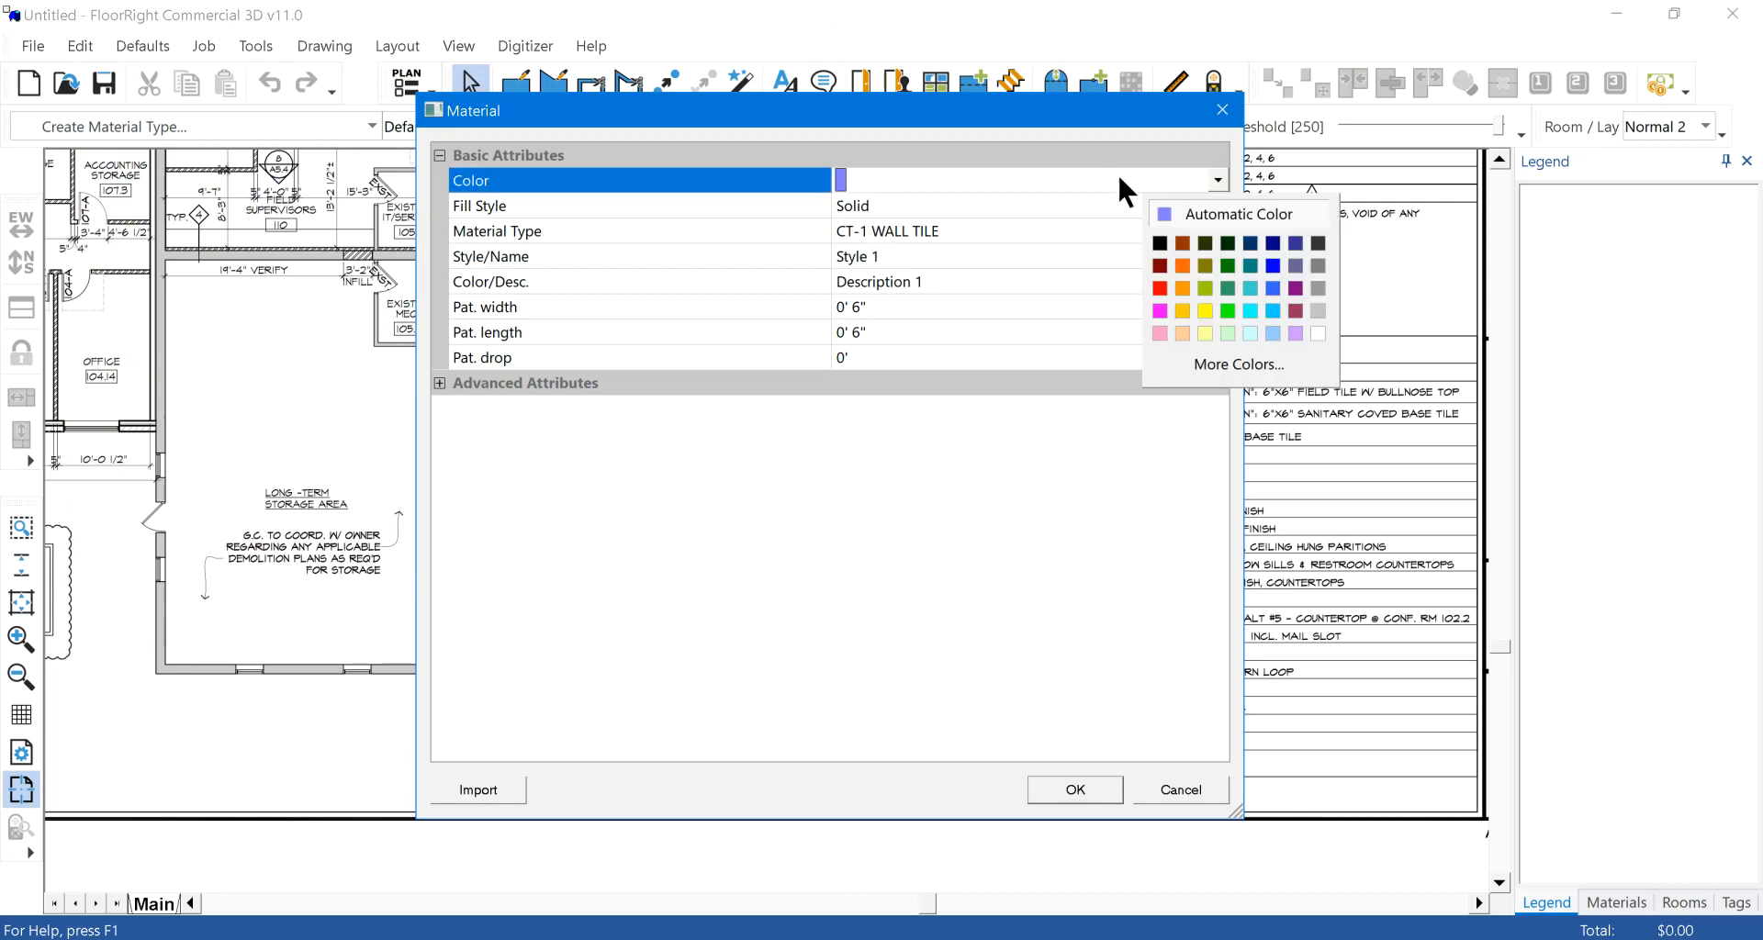
pyautogui.click(1207, 371)
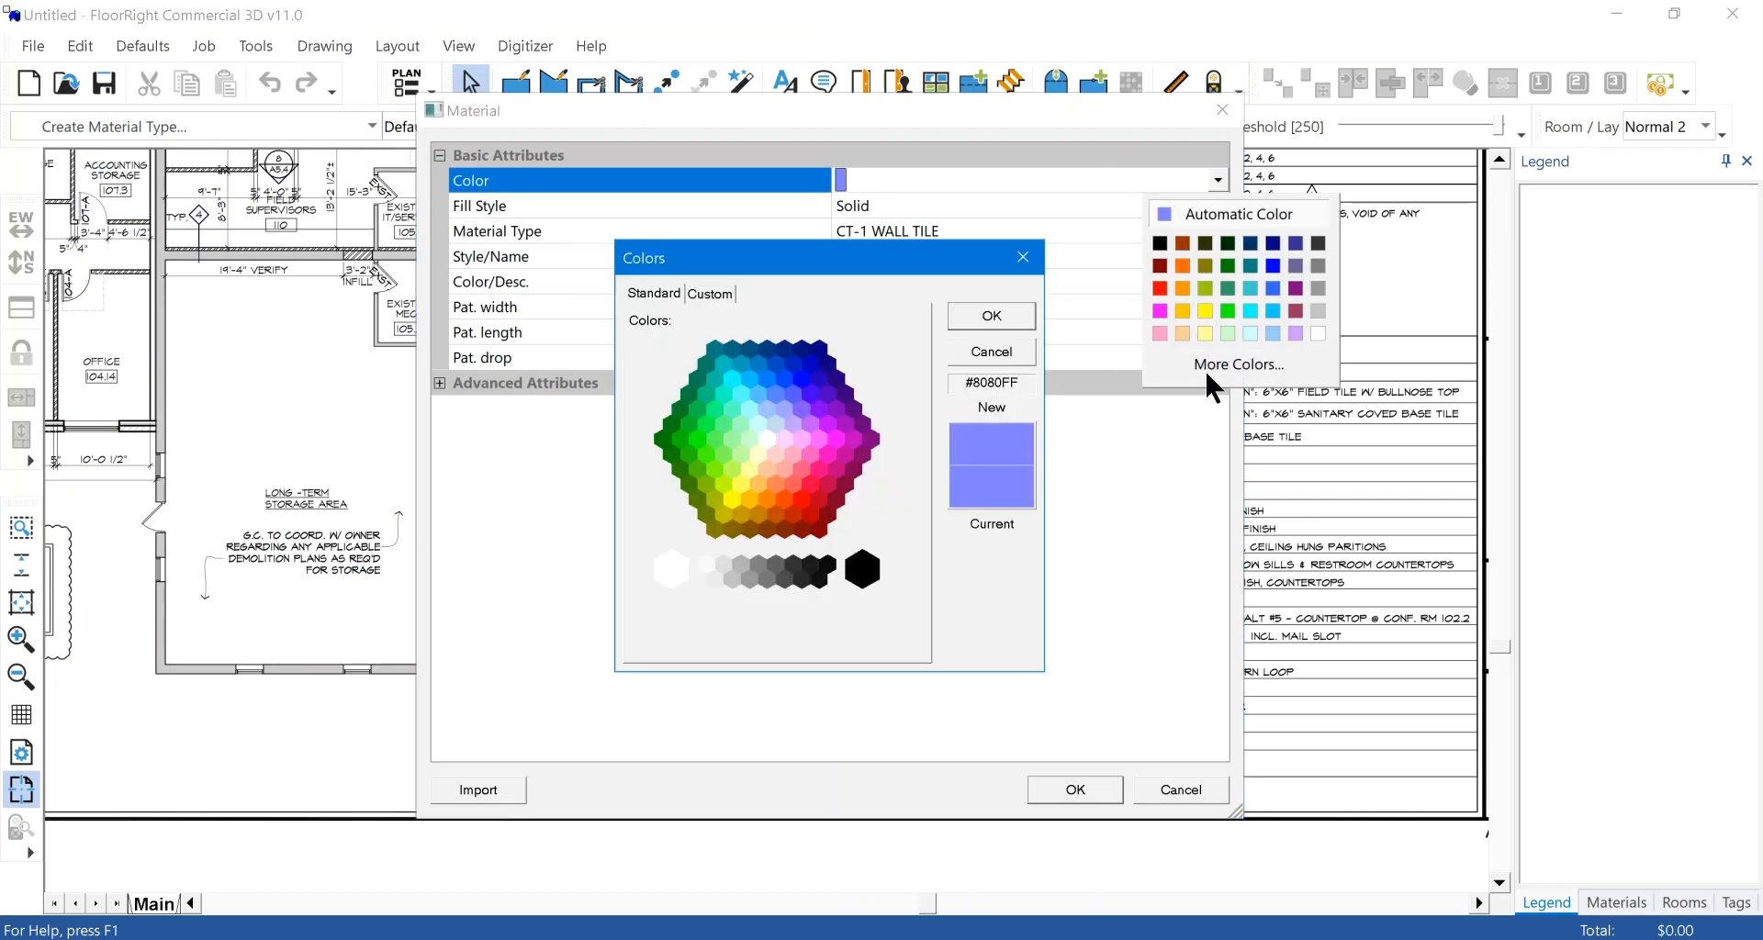
pyautogui.click(989, 350)
pyautogui.click(900, 213)
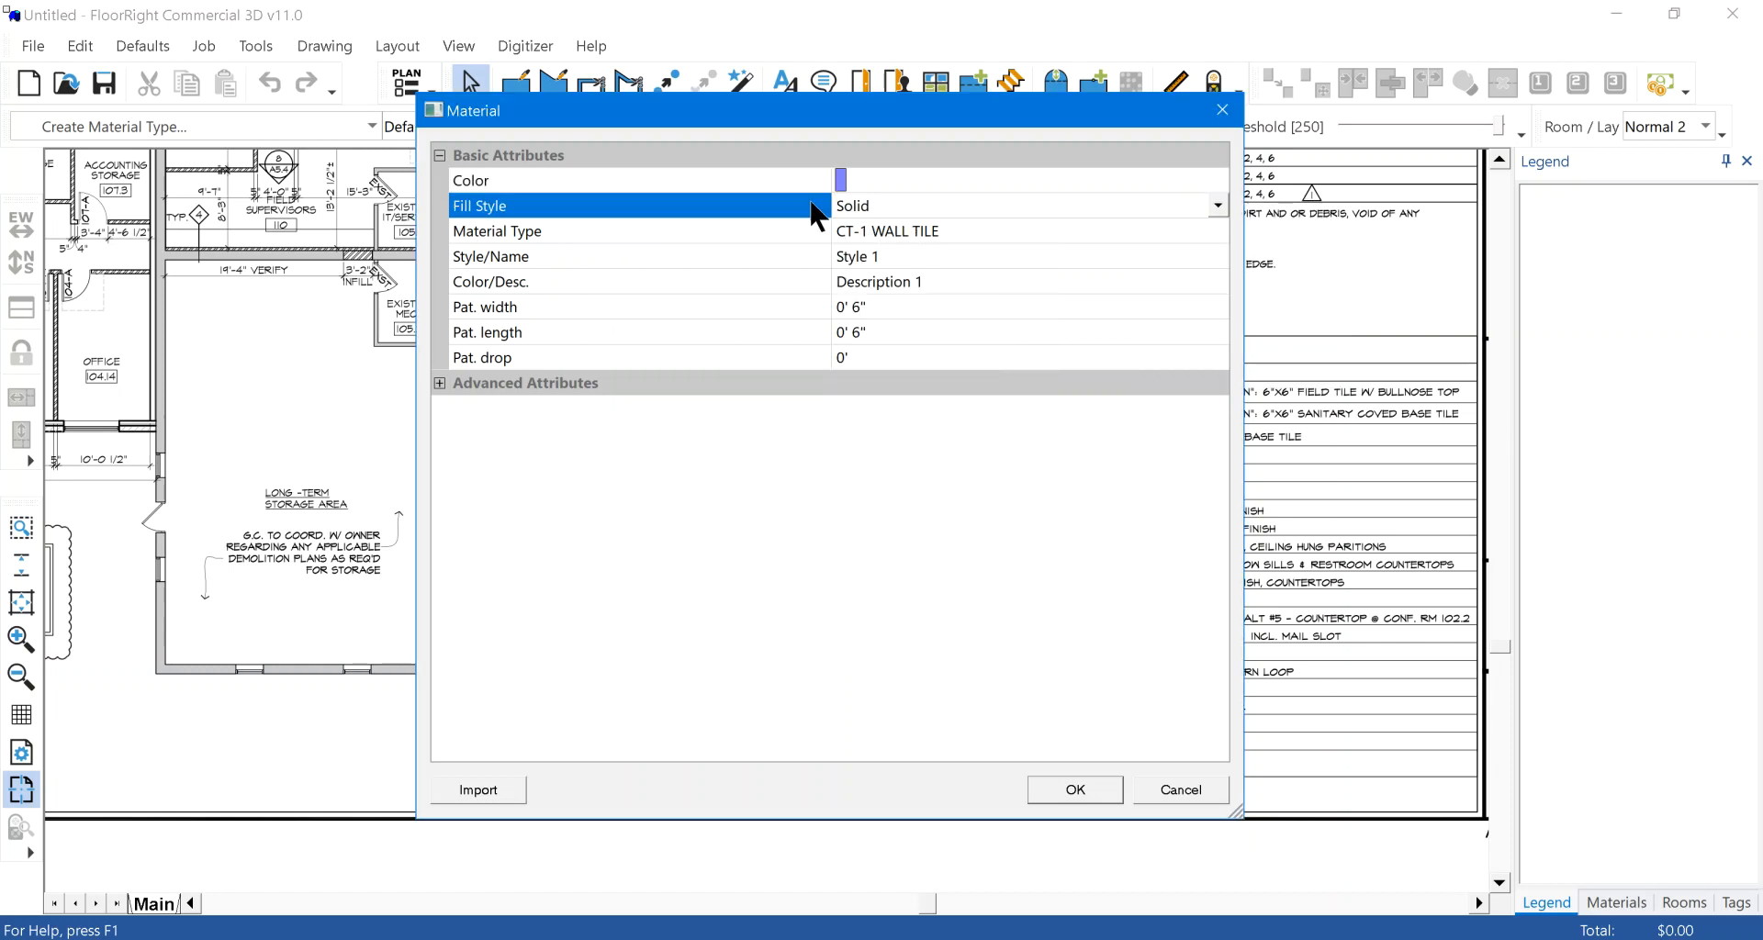
pyautogui.click(1218, 204)
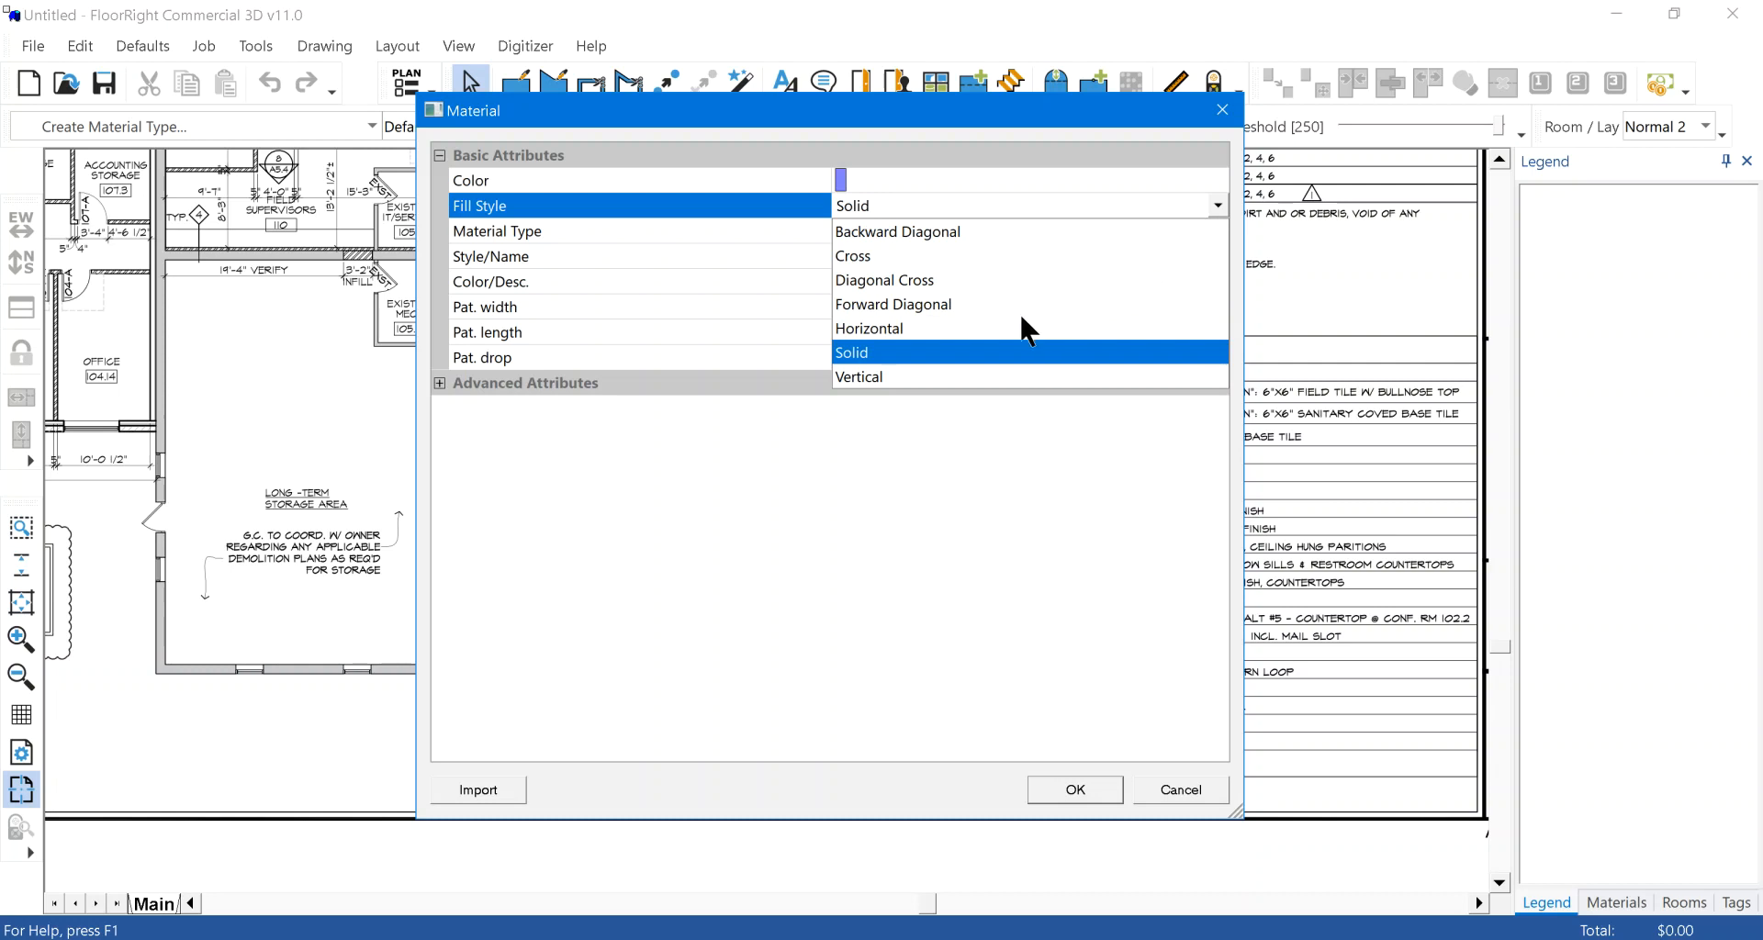
pyautogui.click(970, 474)
# Step: Name the new material's style CT-1 WALL TILE and save the material
pyautogui.click(632, 258)
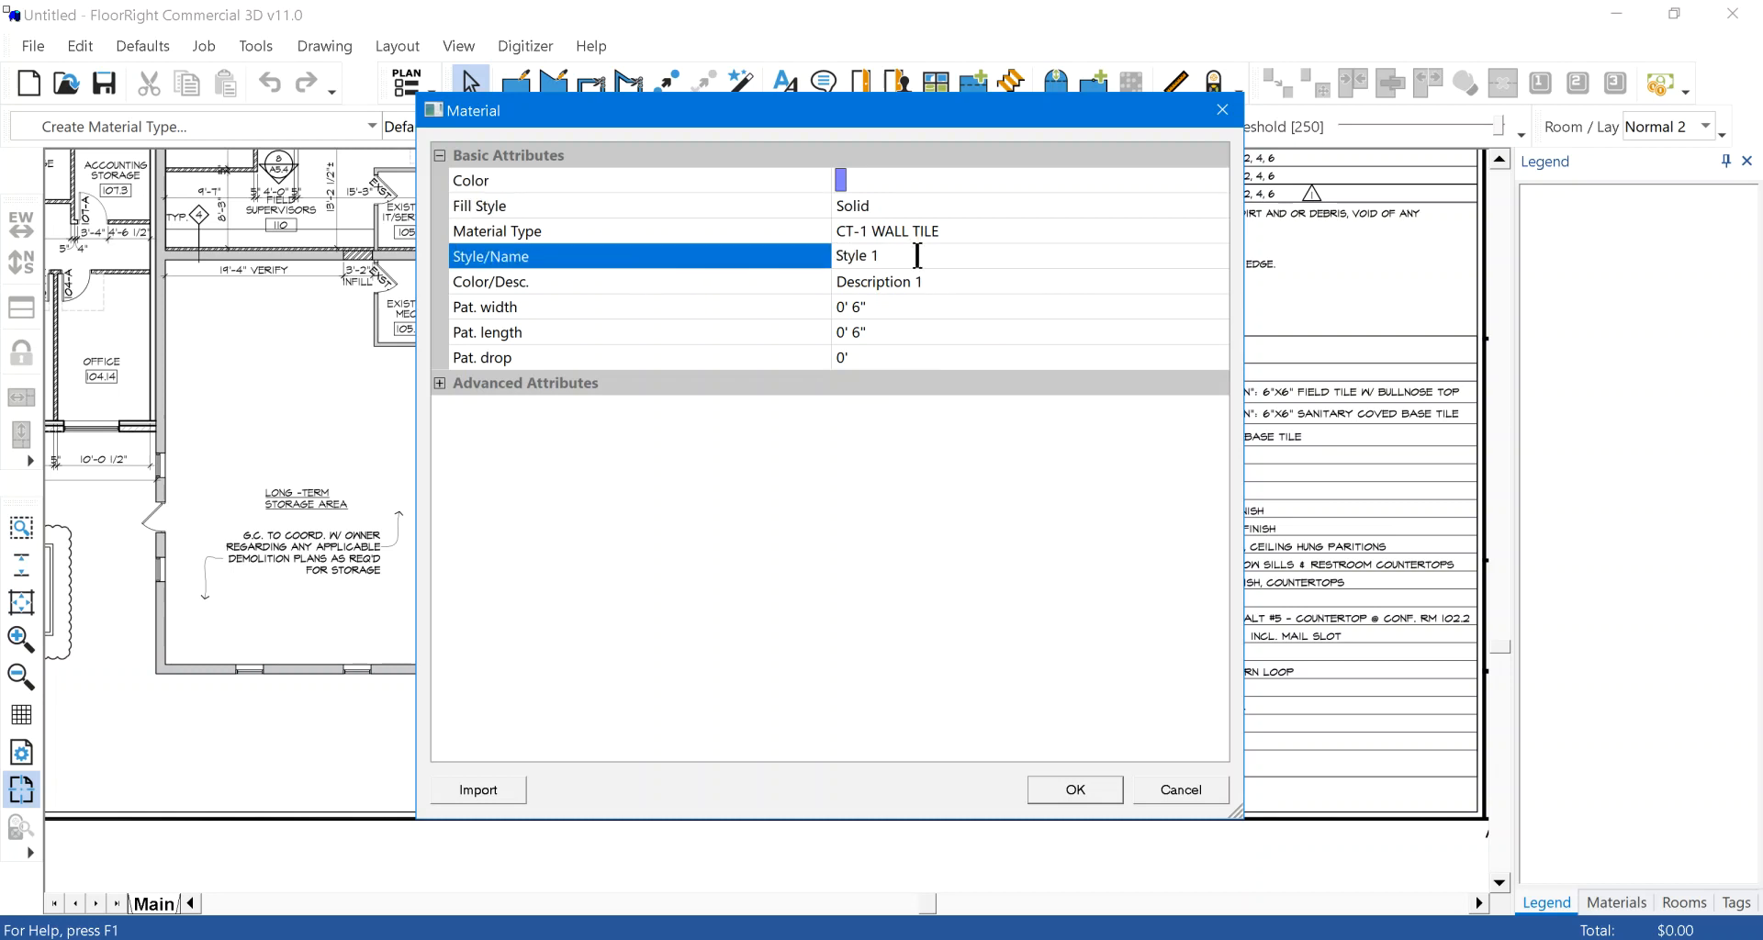
pyautogui.click(873, 256)
pyautogui.write('CT-1 WALL TILE')
pyautogui.moveTo(951, 259); pyautogui.dragTo(833, 256)
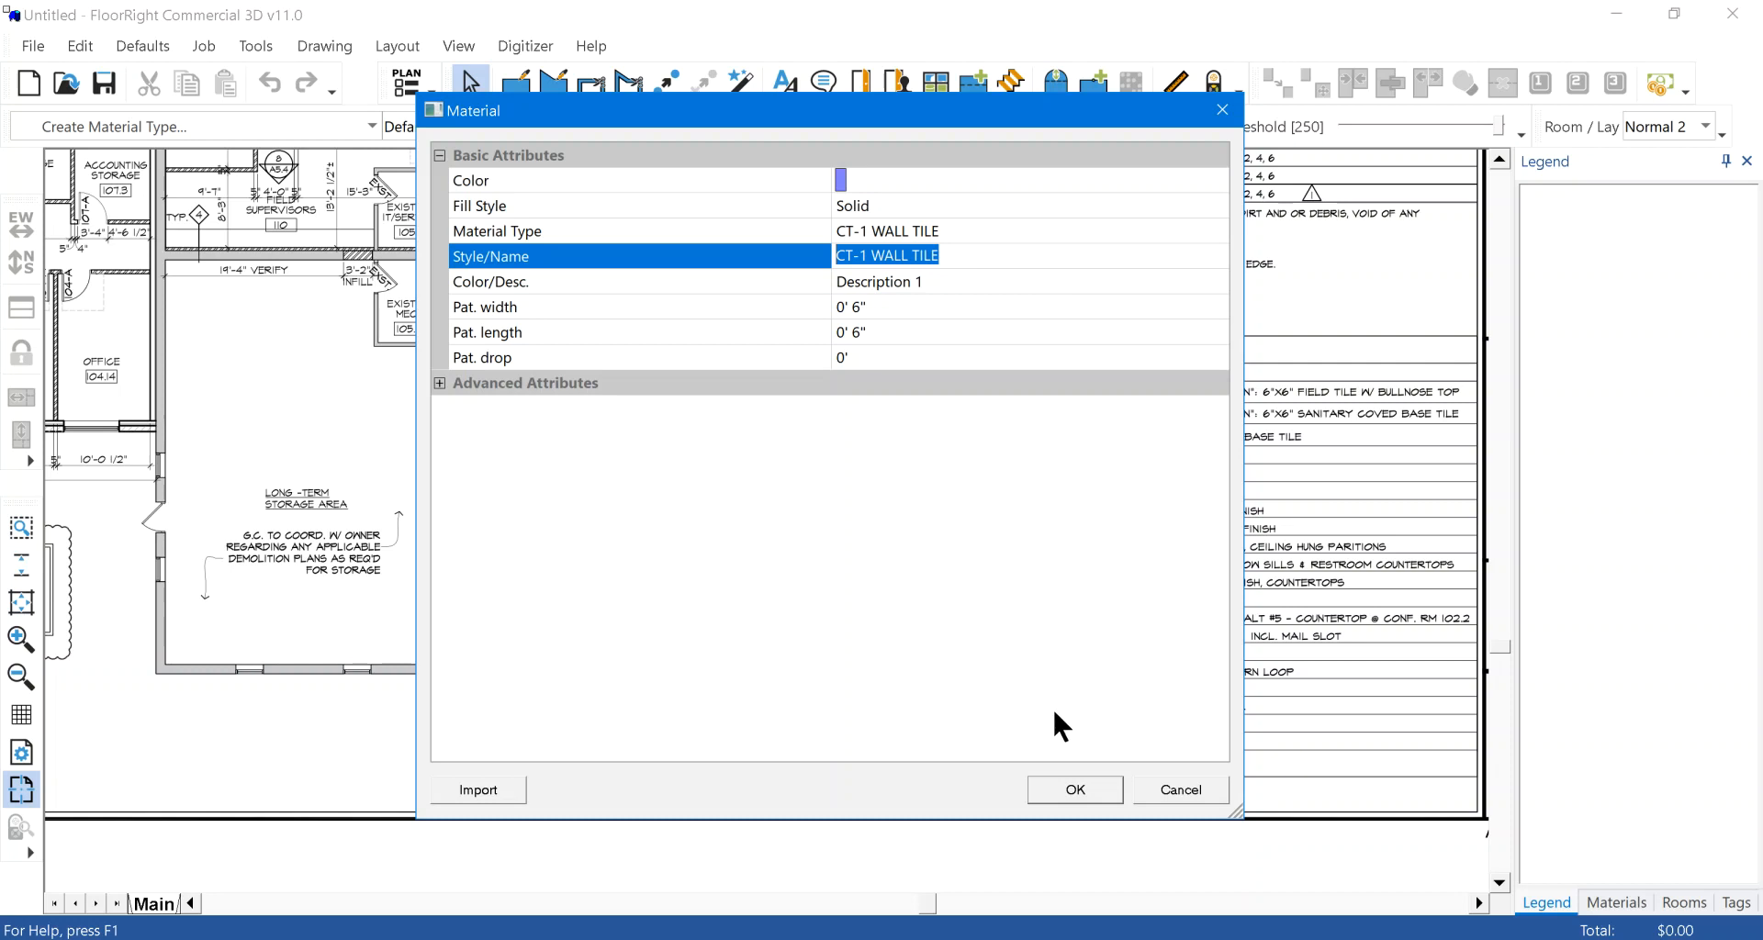
pyautogui.click(1071, 790)
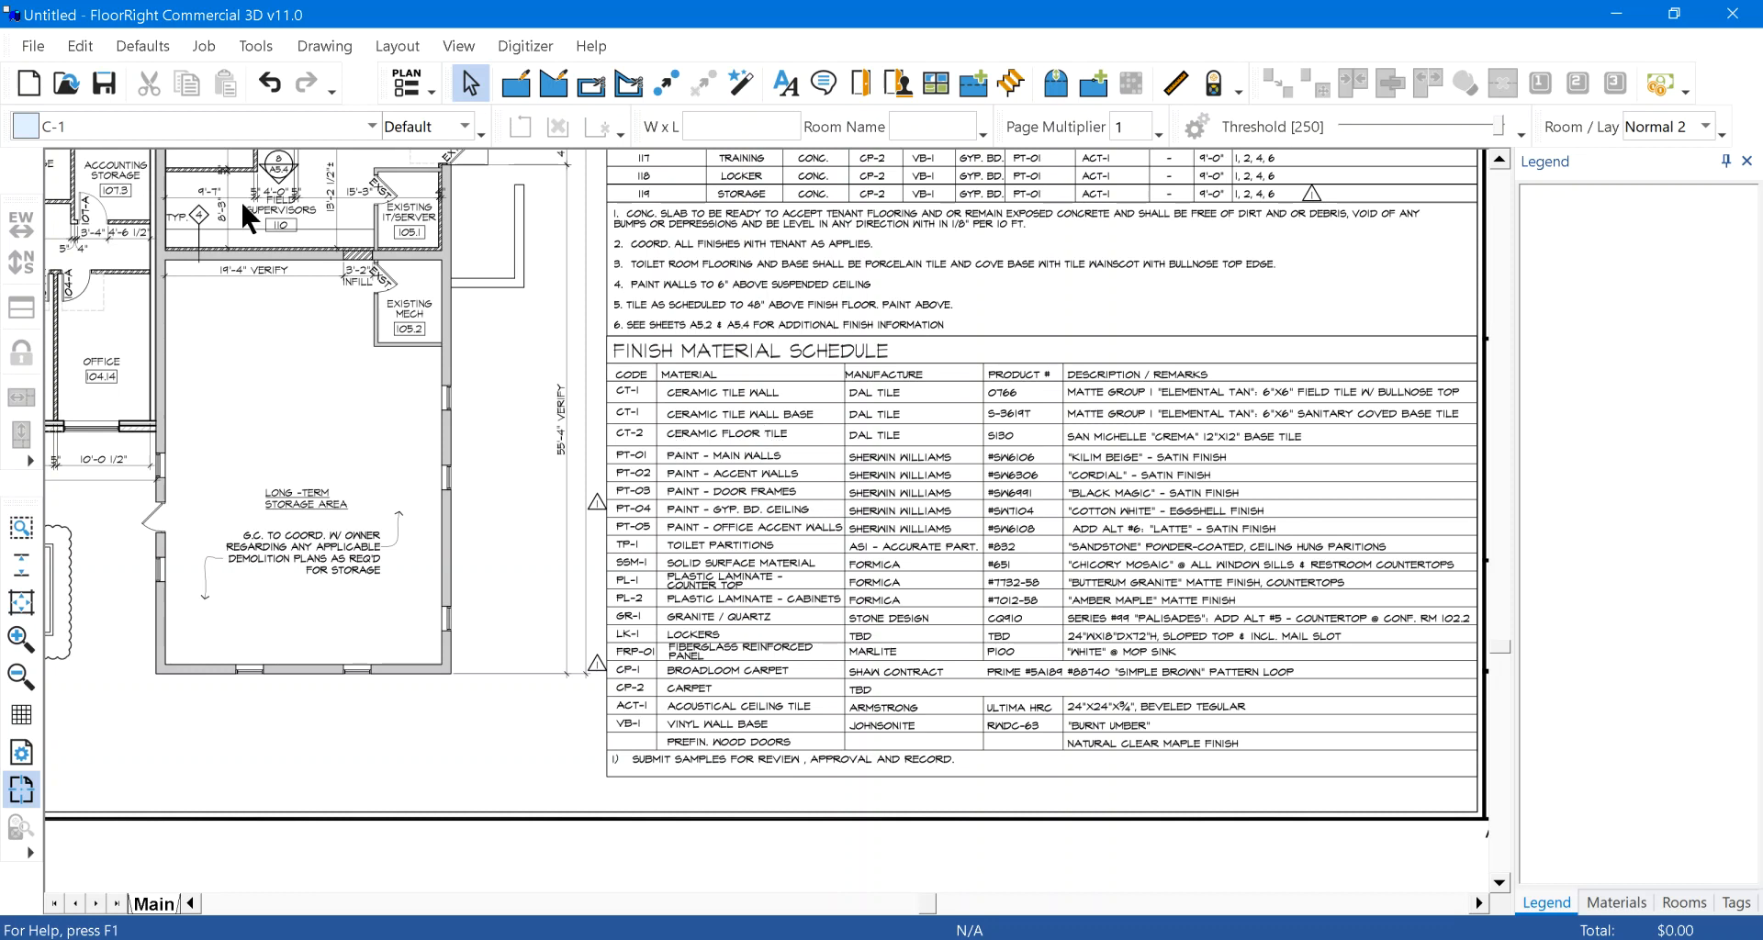
# Step: Copy the default CT-1 WALL TILE material type as CT-1 WALL BASE and add it to the current job
pyautogui.click(151, 46)
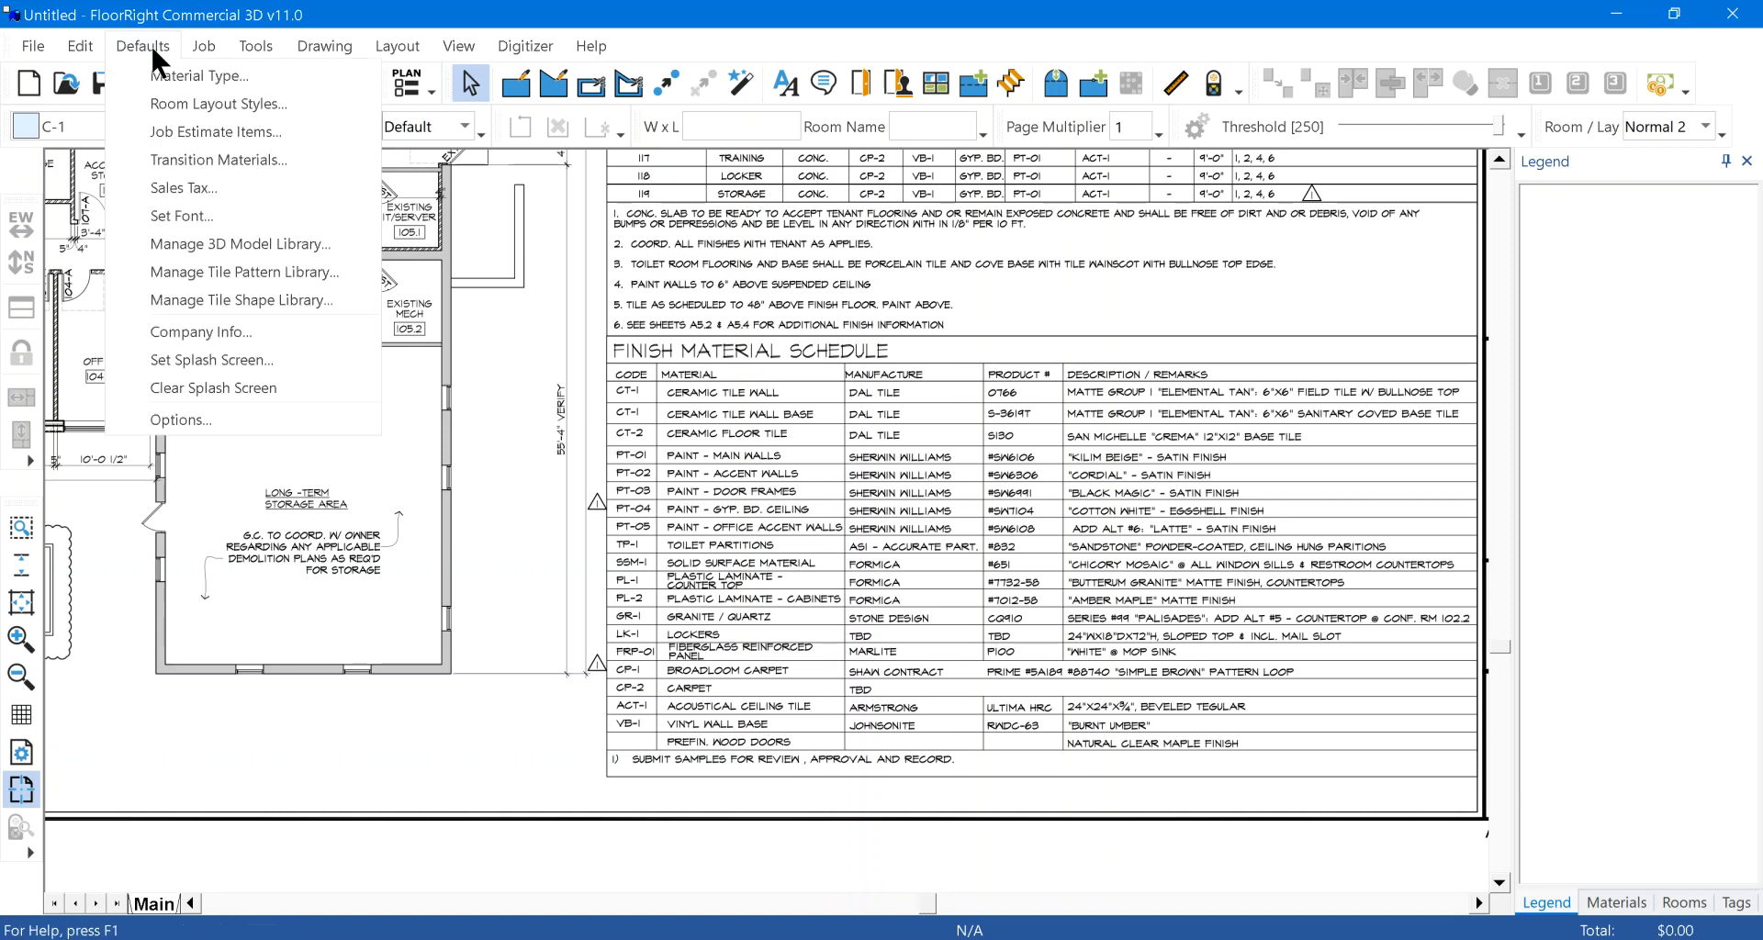
pyautogui.click(201, 74)
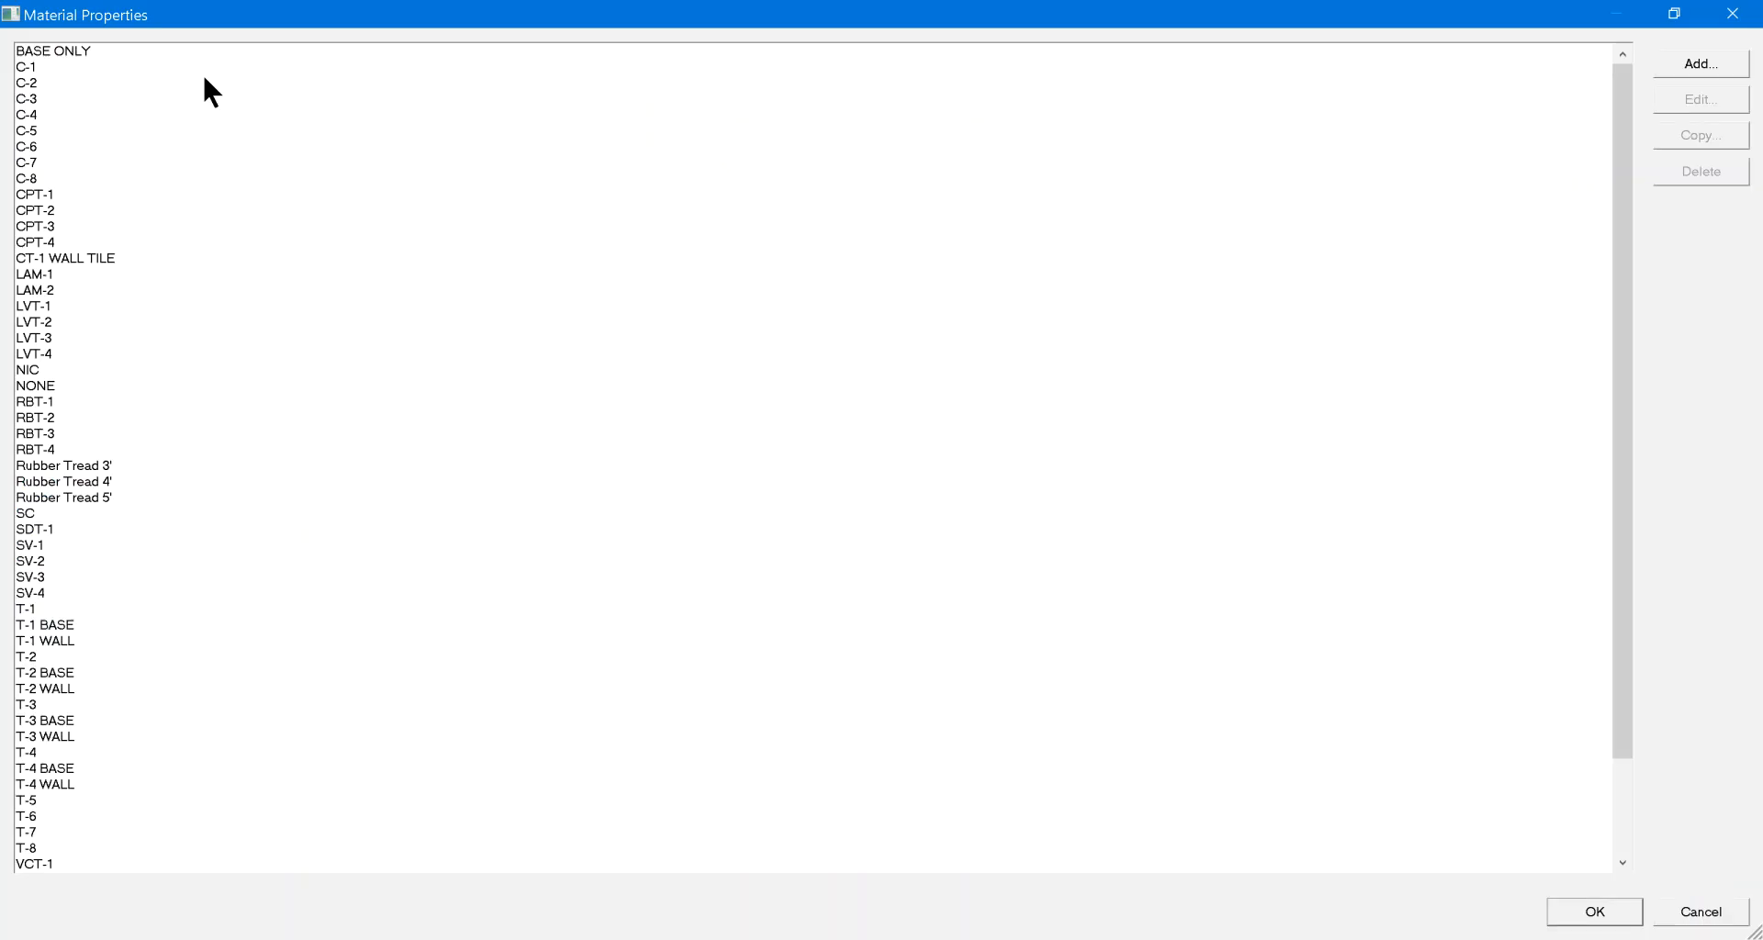
pyautogui.click(98, 260)
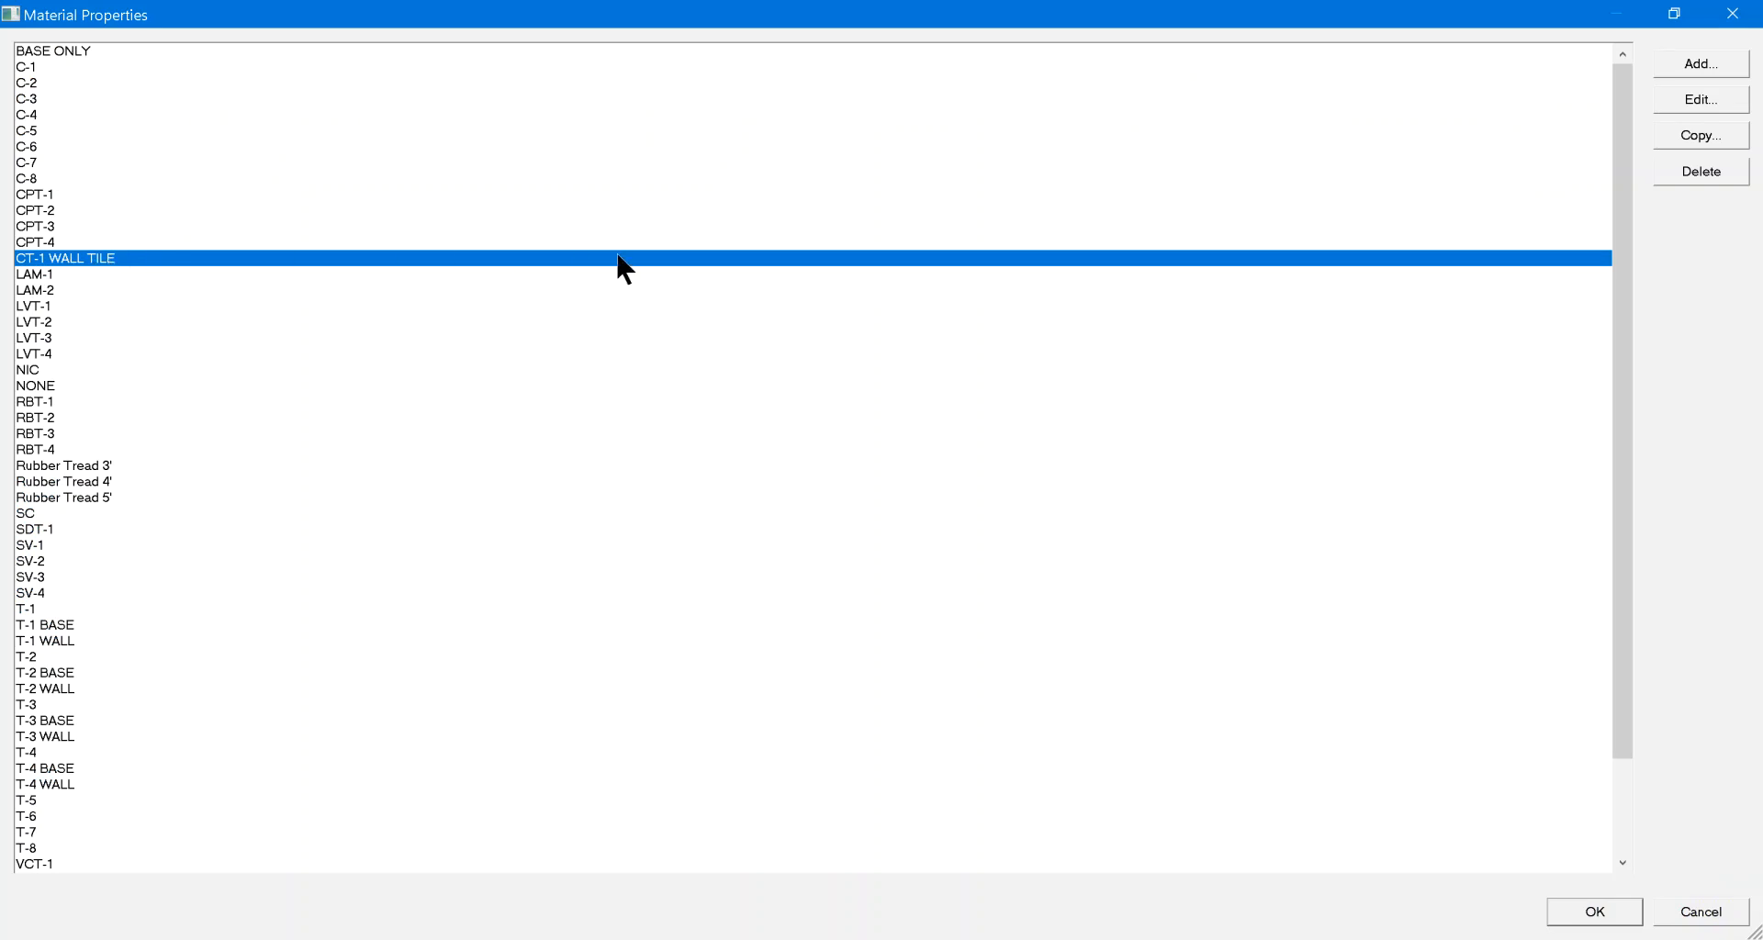
pyautogui.click(1722, 136)
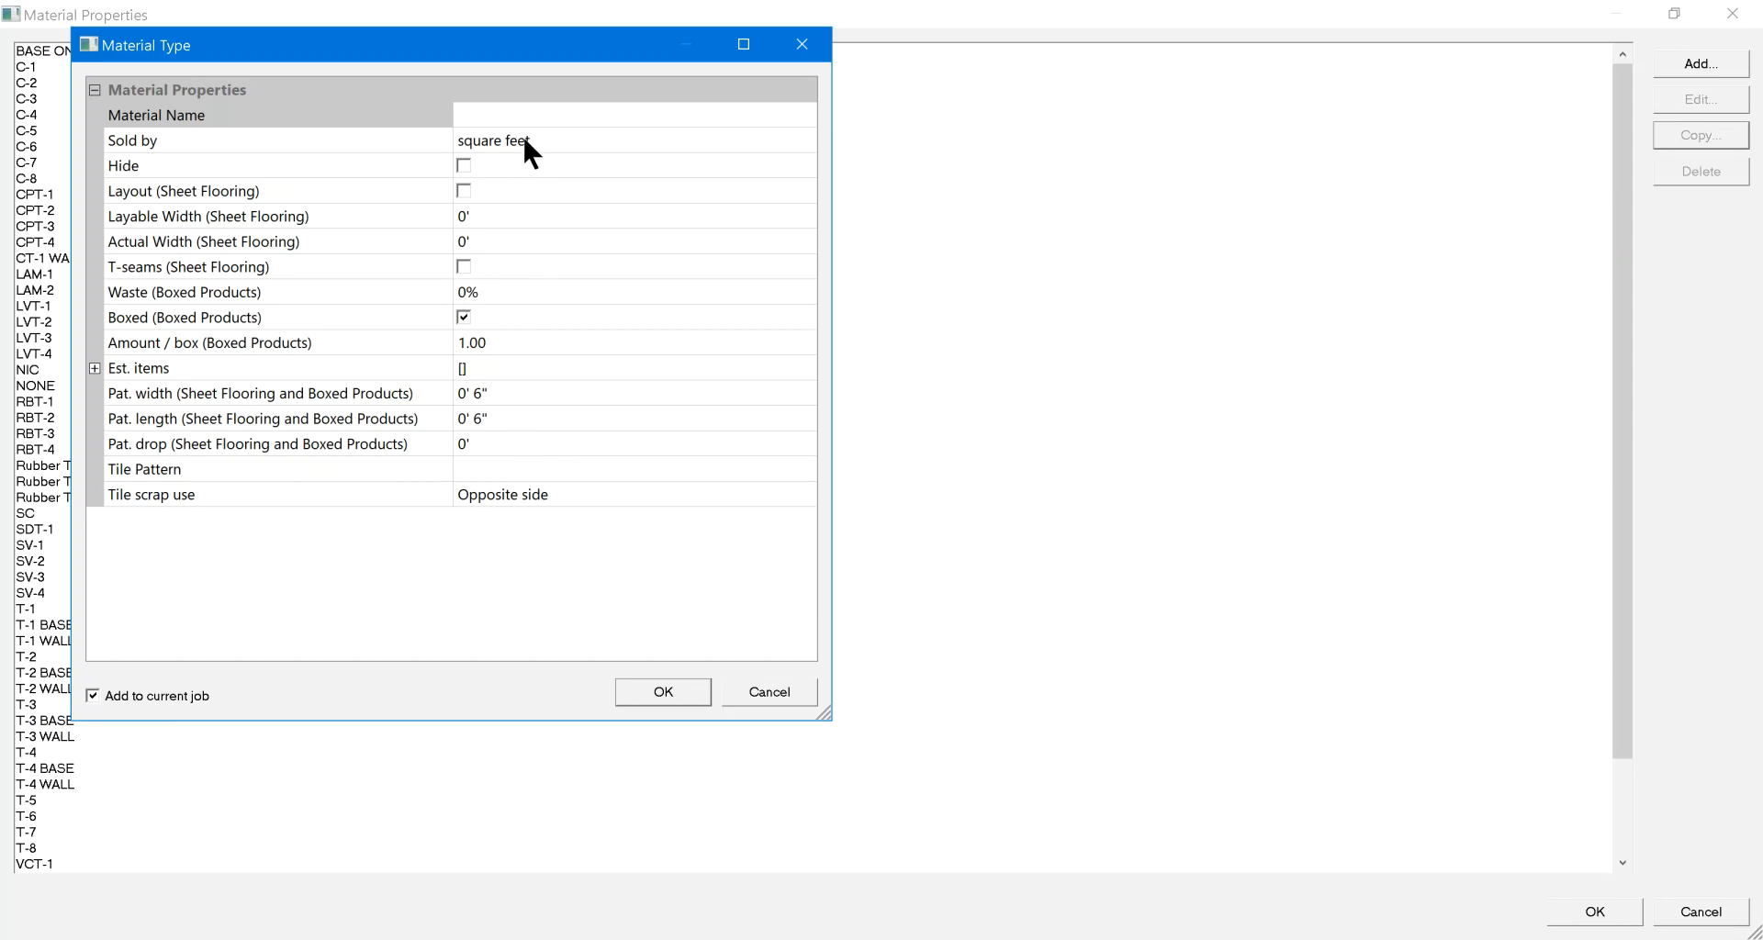
pyautogui.click(562, 113)
pyautogui.write('CT-1 WALL BASE')
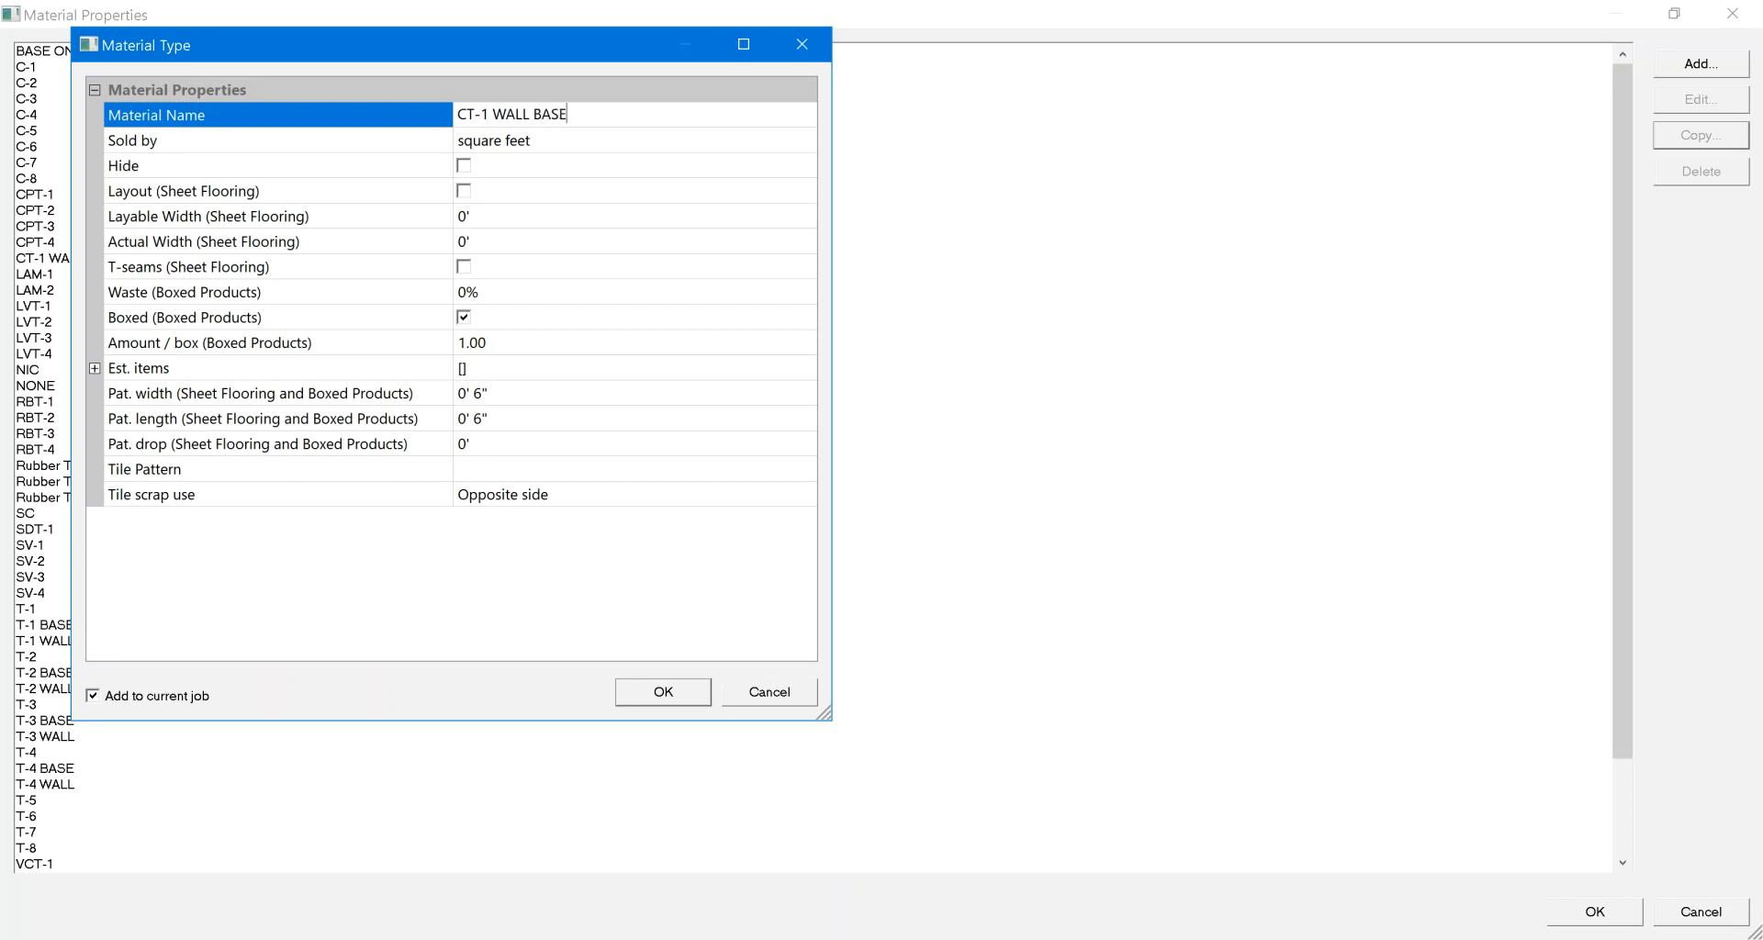
pyautogui.click(663, 693)
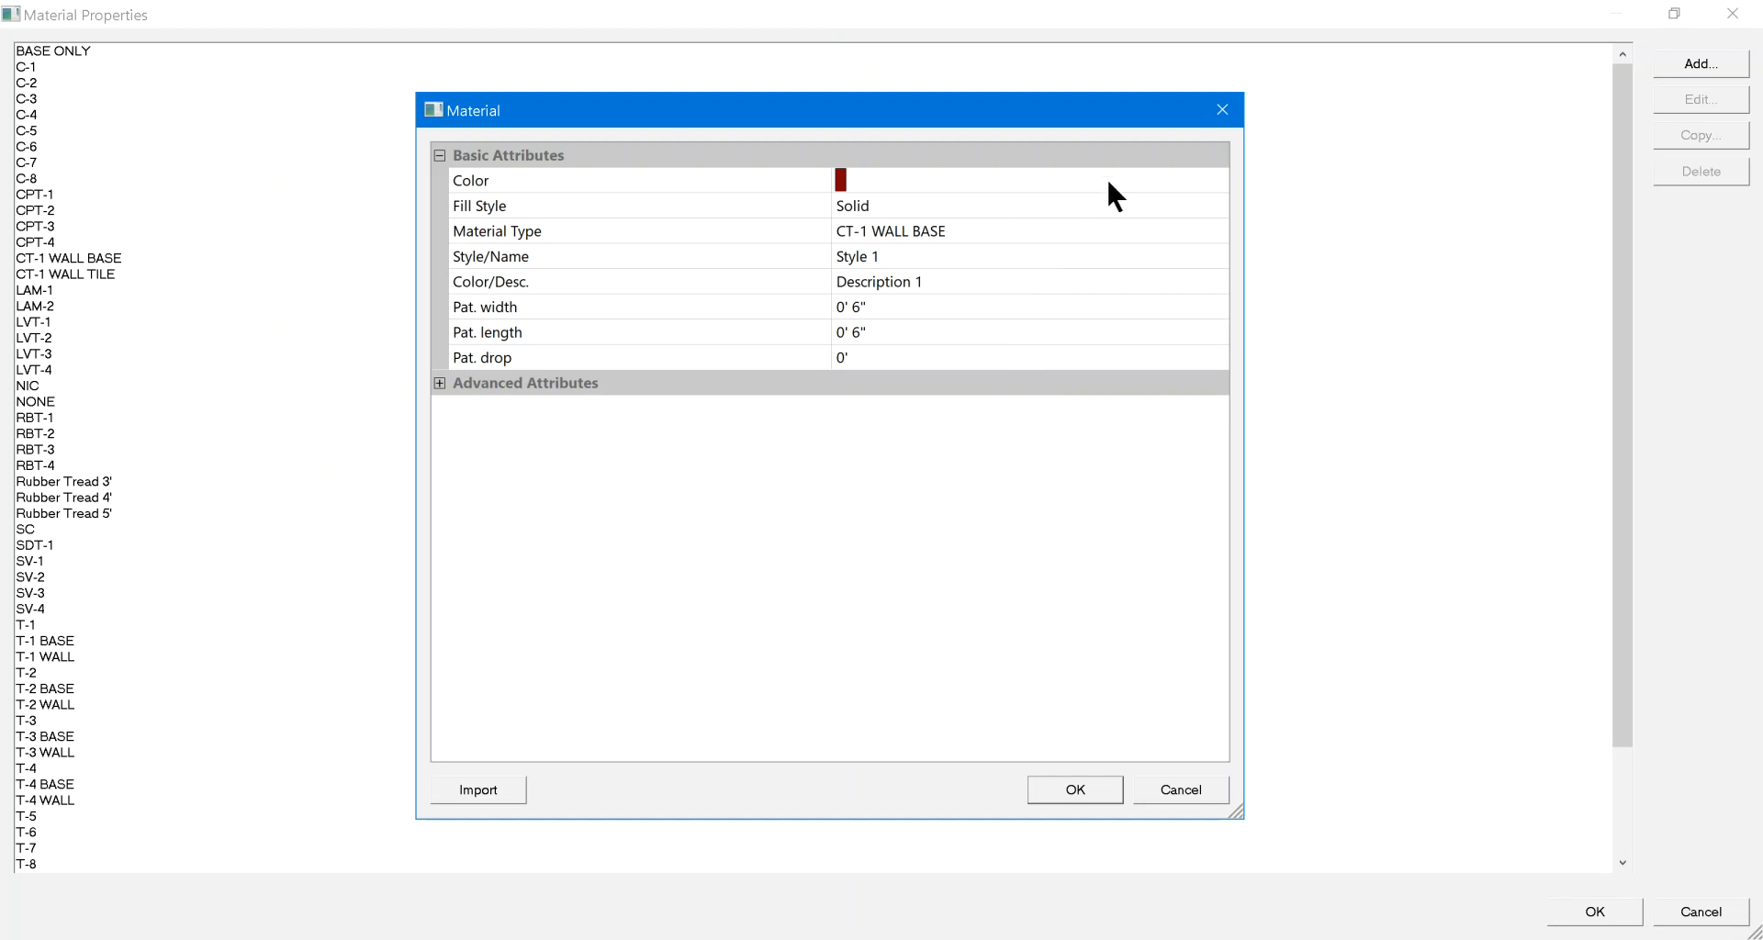
# Step: Name the copied material's style CT-1 WALL BASE, save it and close the material properties list
pyautogui.click(1090, 183)
pyautogui.click(1082, 443)
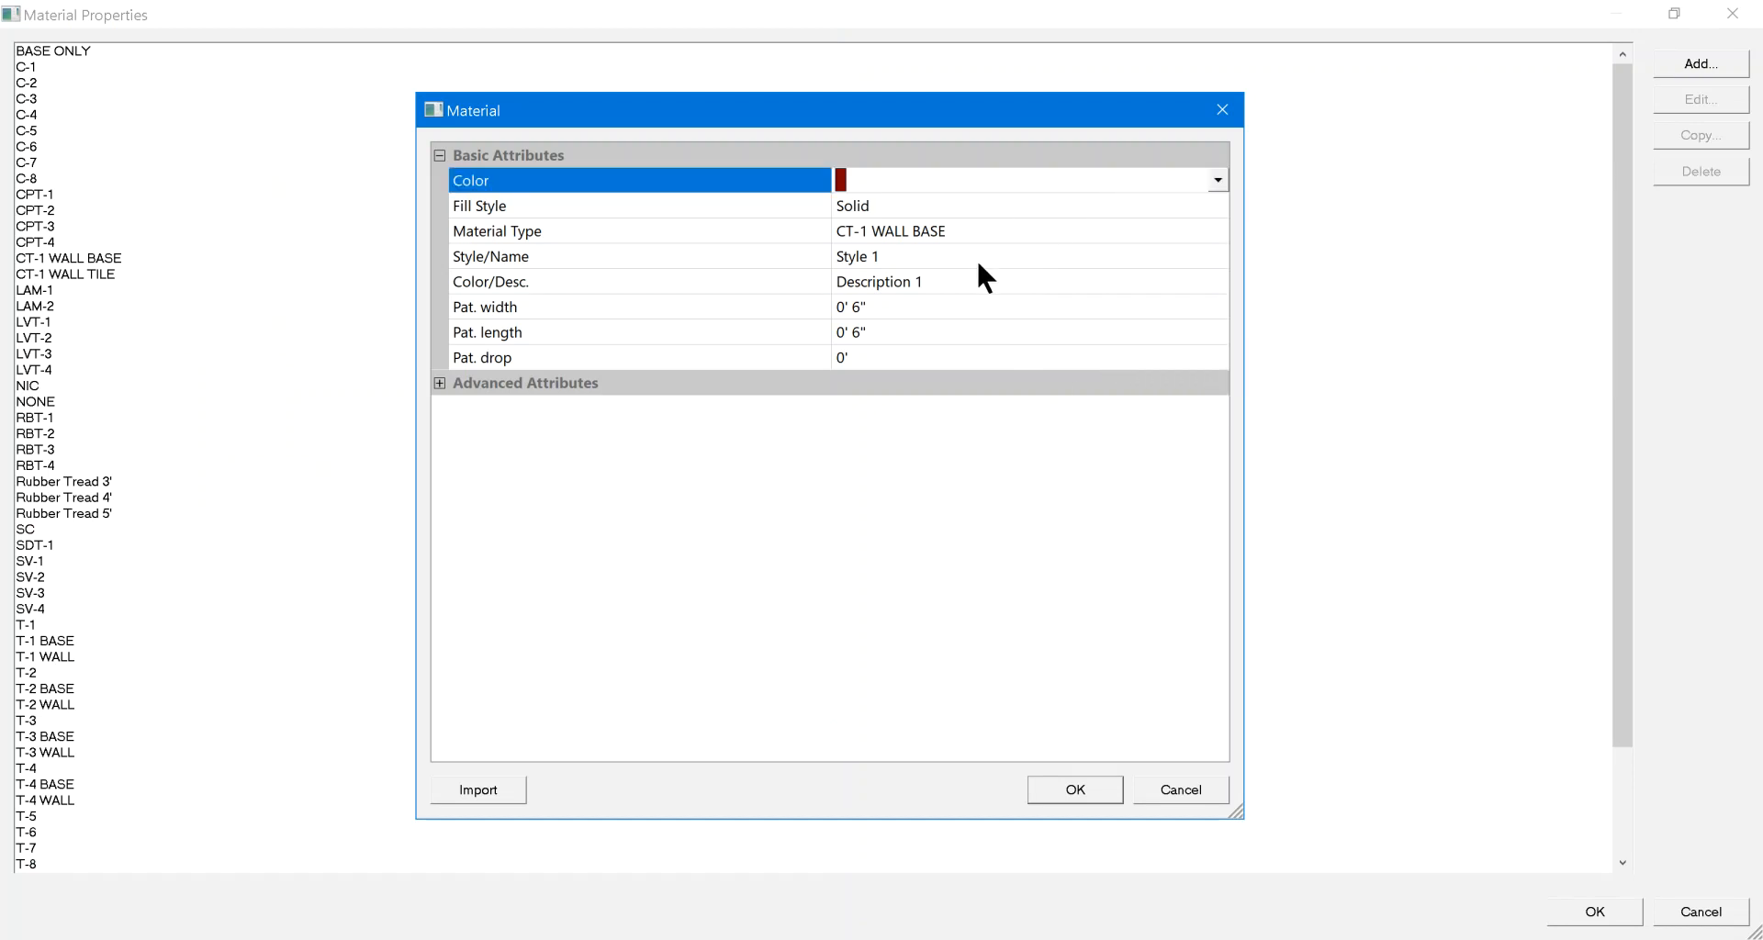
pyautogui.click(902, 258)
pyautogui.write('C')
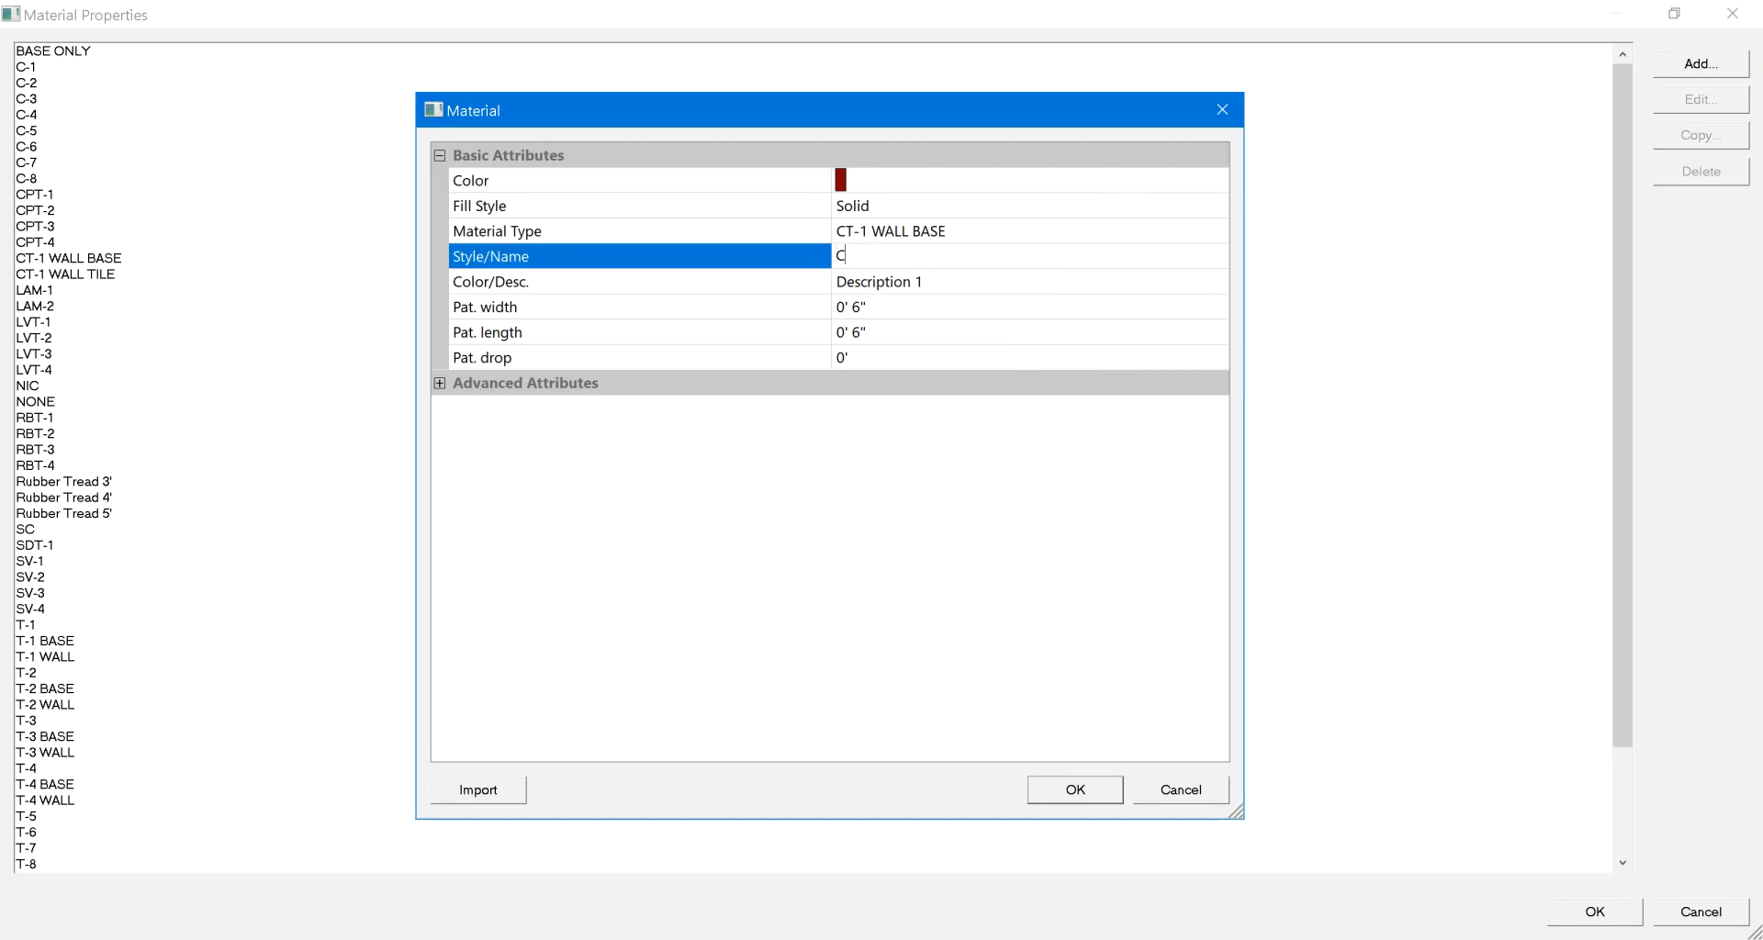
pyautogui.write('T-1 WALL BASE')
pyautogui.click(1092, 797)
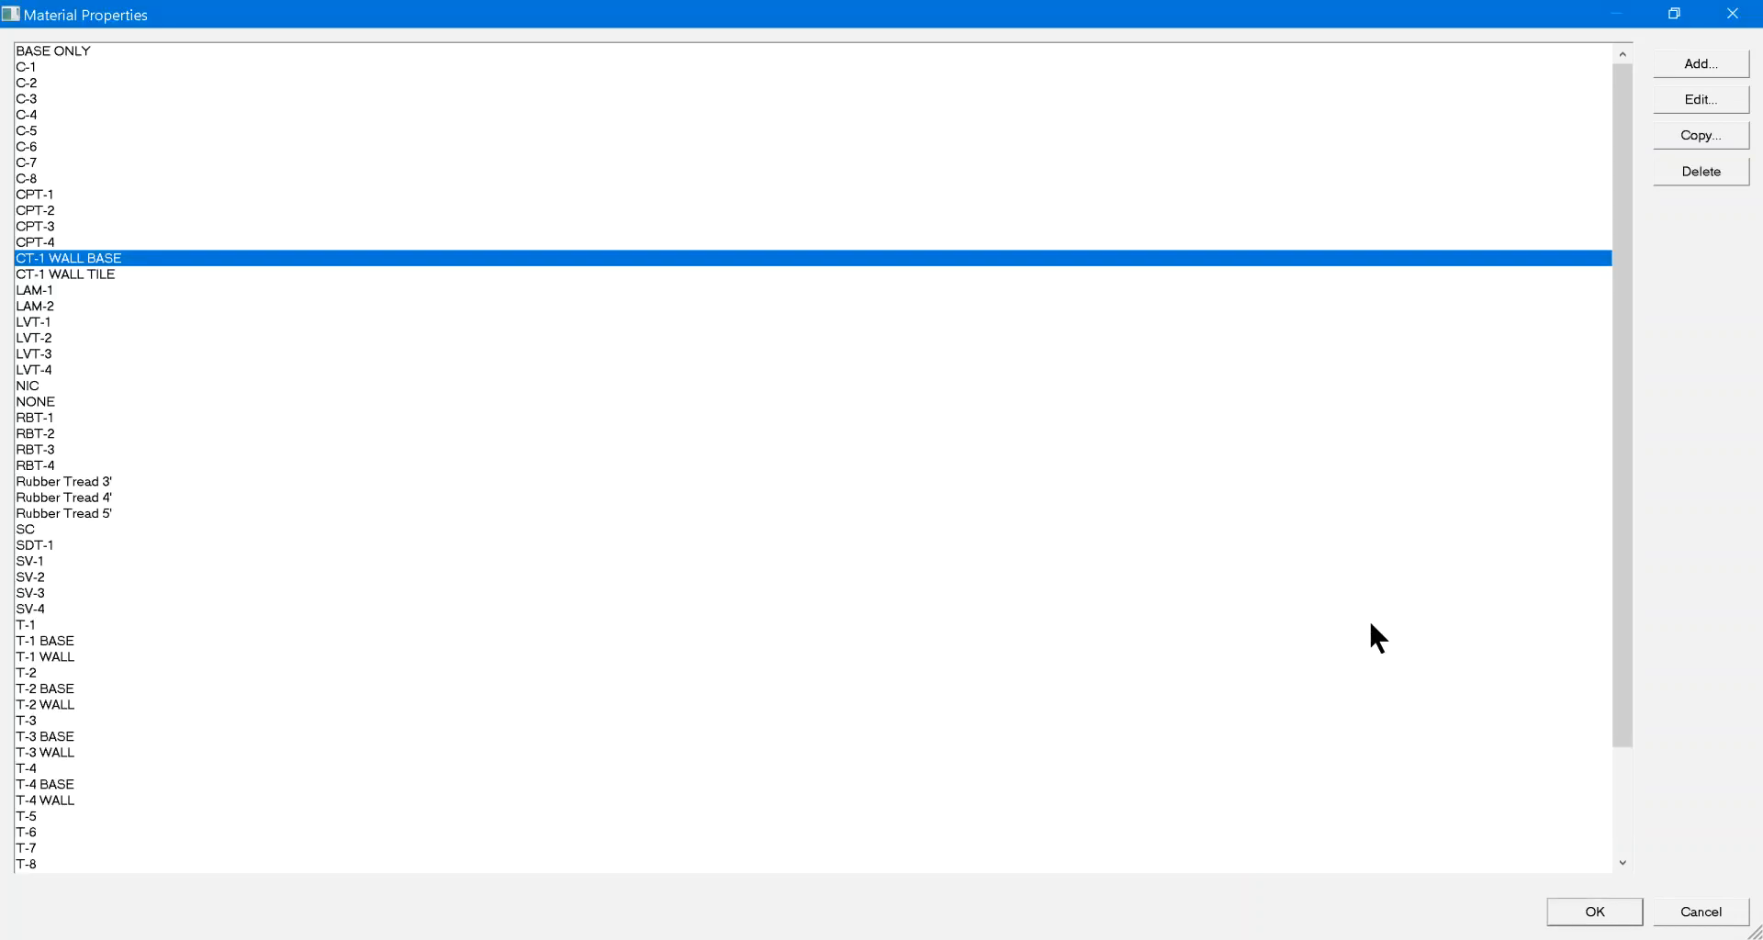
pyautogui.click(1596, 913)
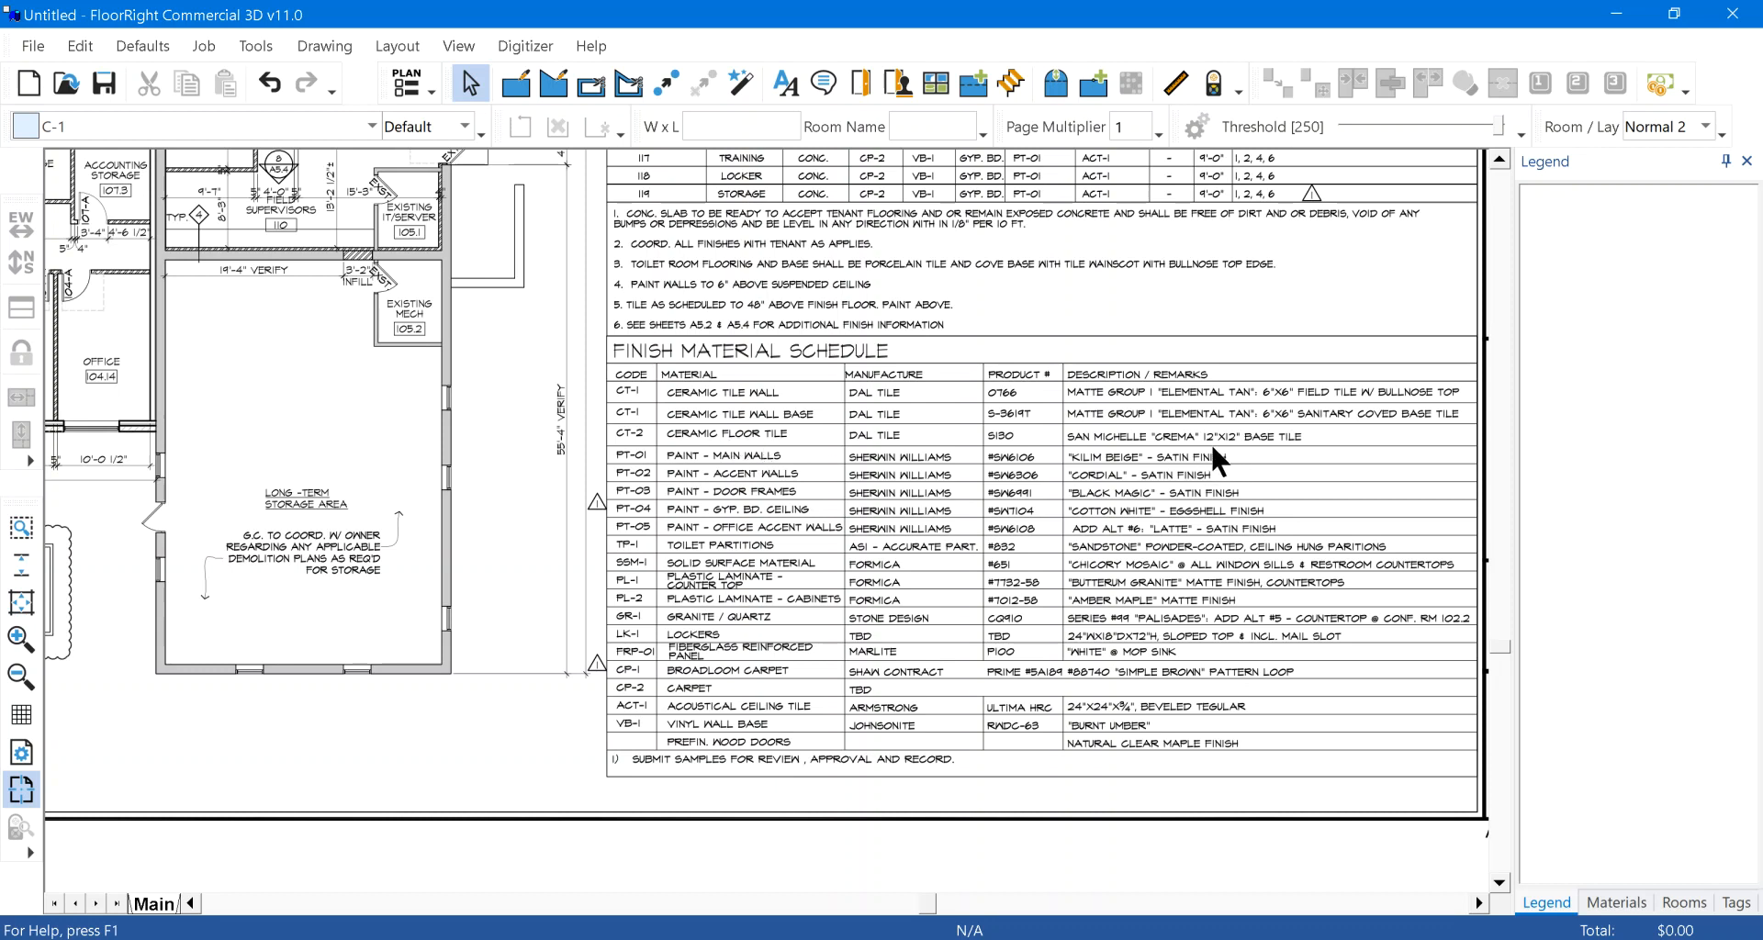
# Step: Create a new material type named CT-2 FLOOR TILE, sold by square feet
pyautogui.click(371, 126)
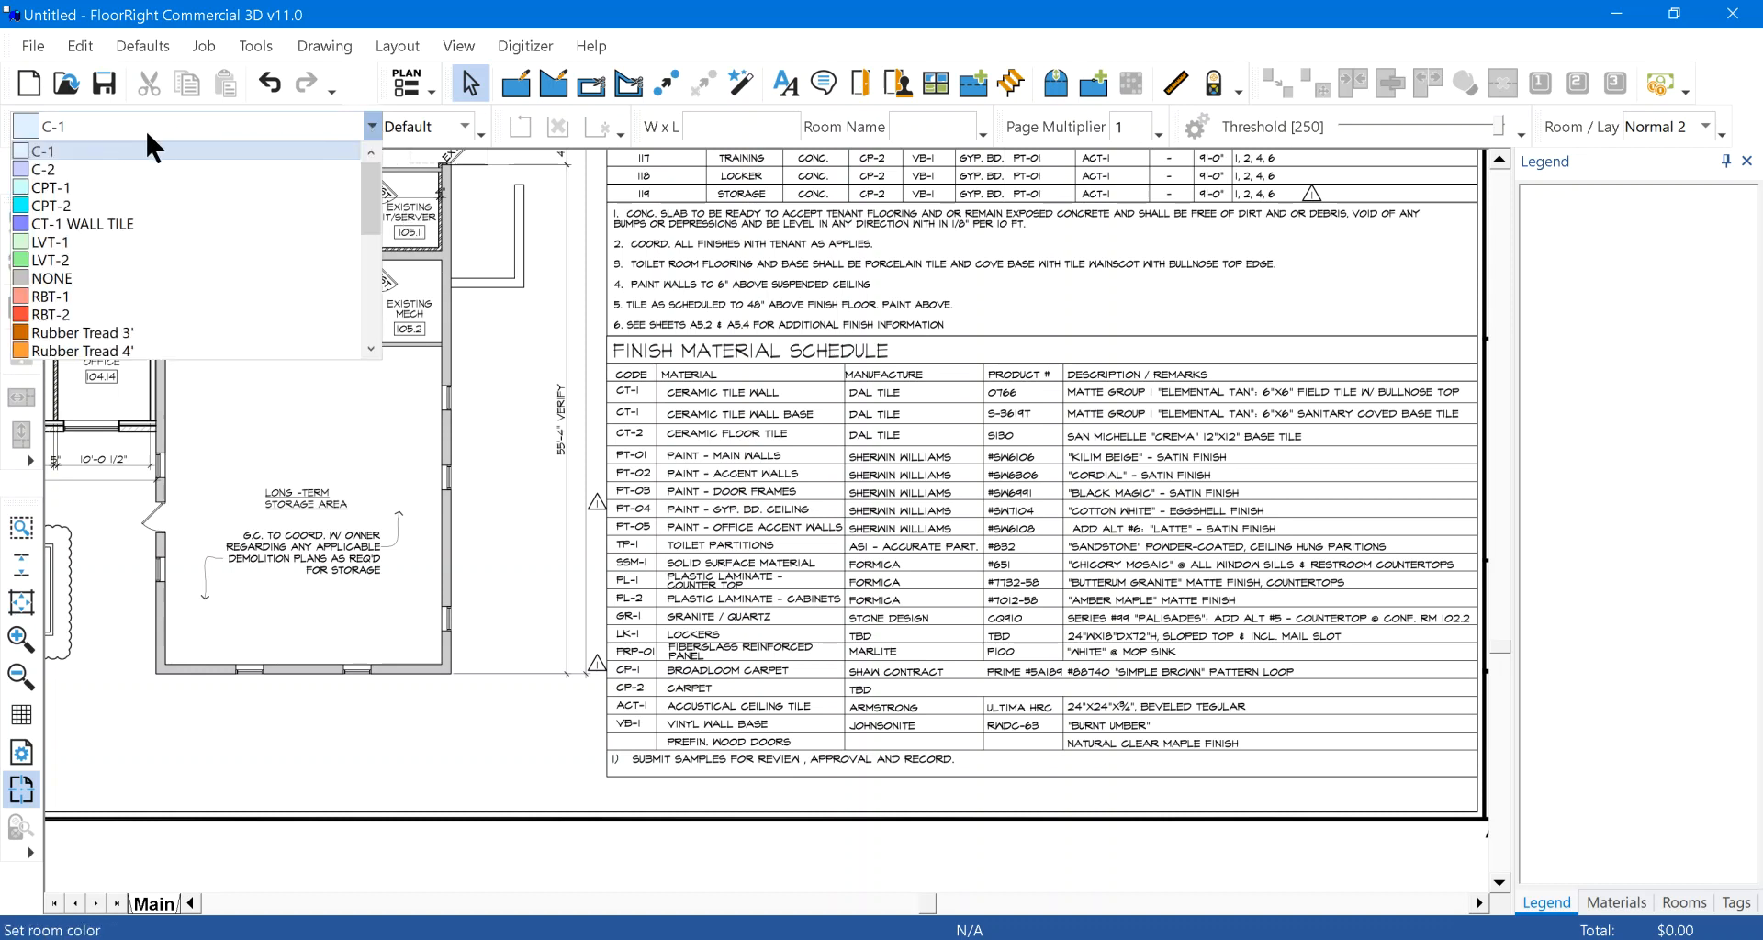
pyautogui.scroll(-5, 209, 180)
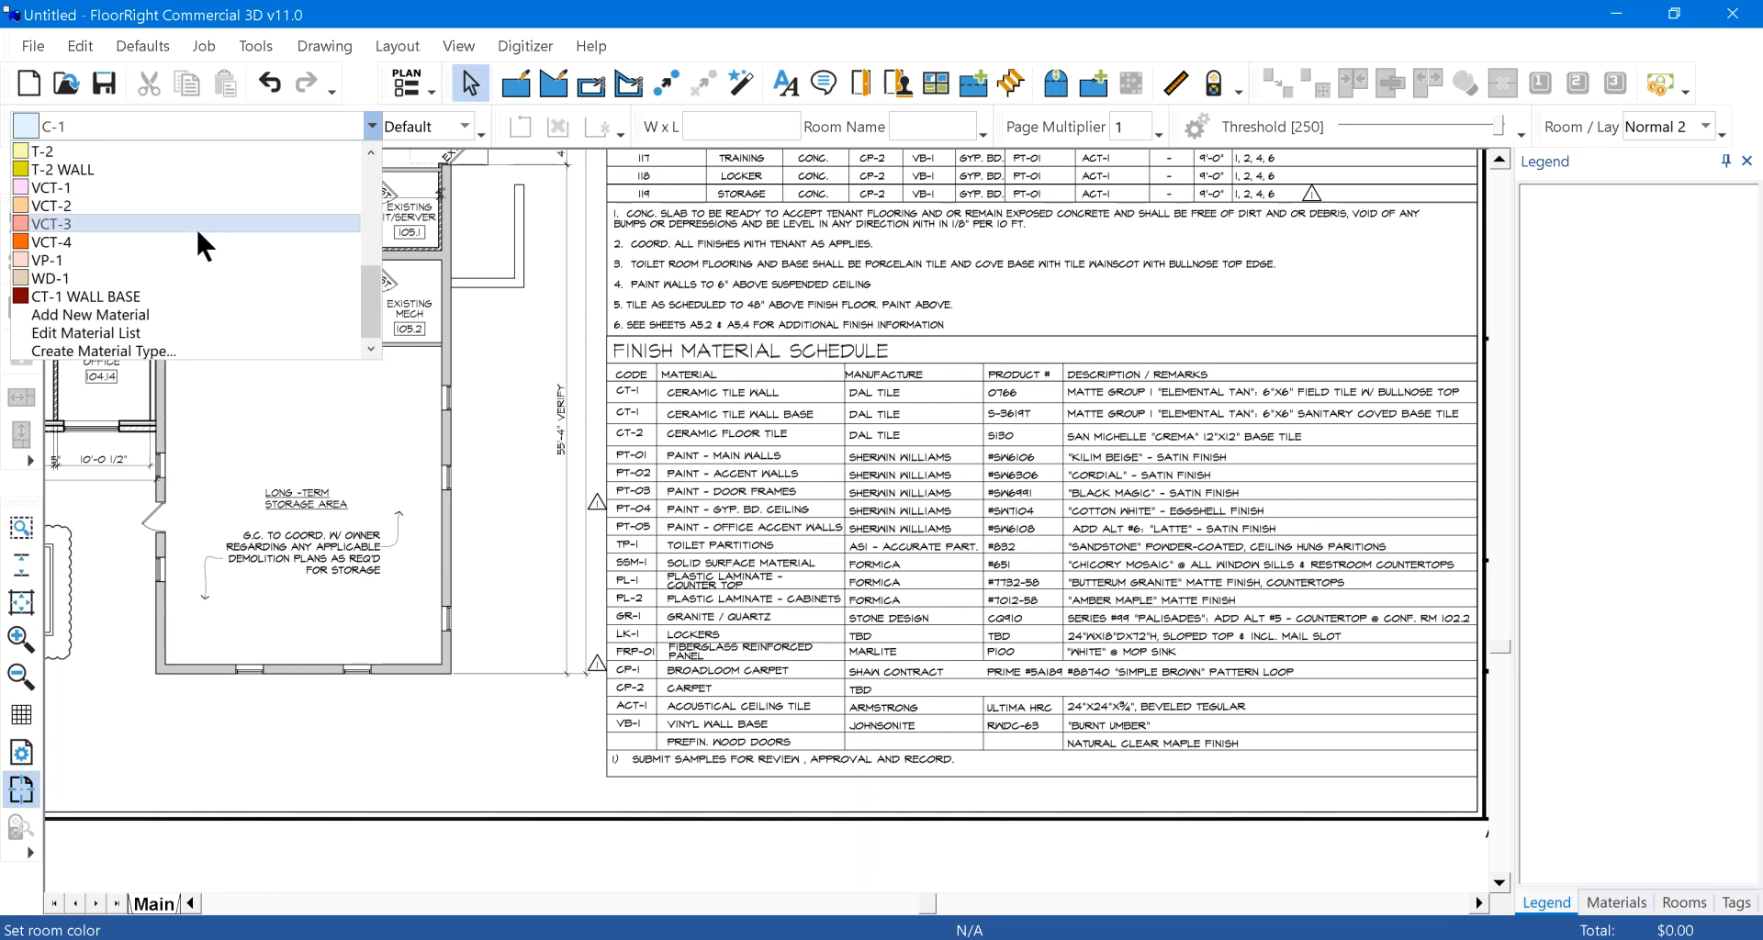
pyautogui.click(138, 351)
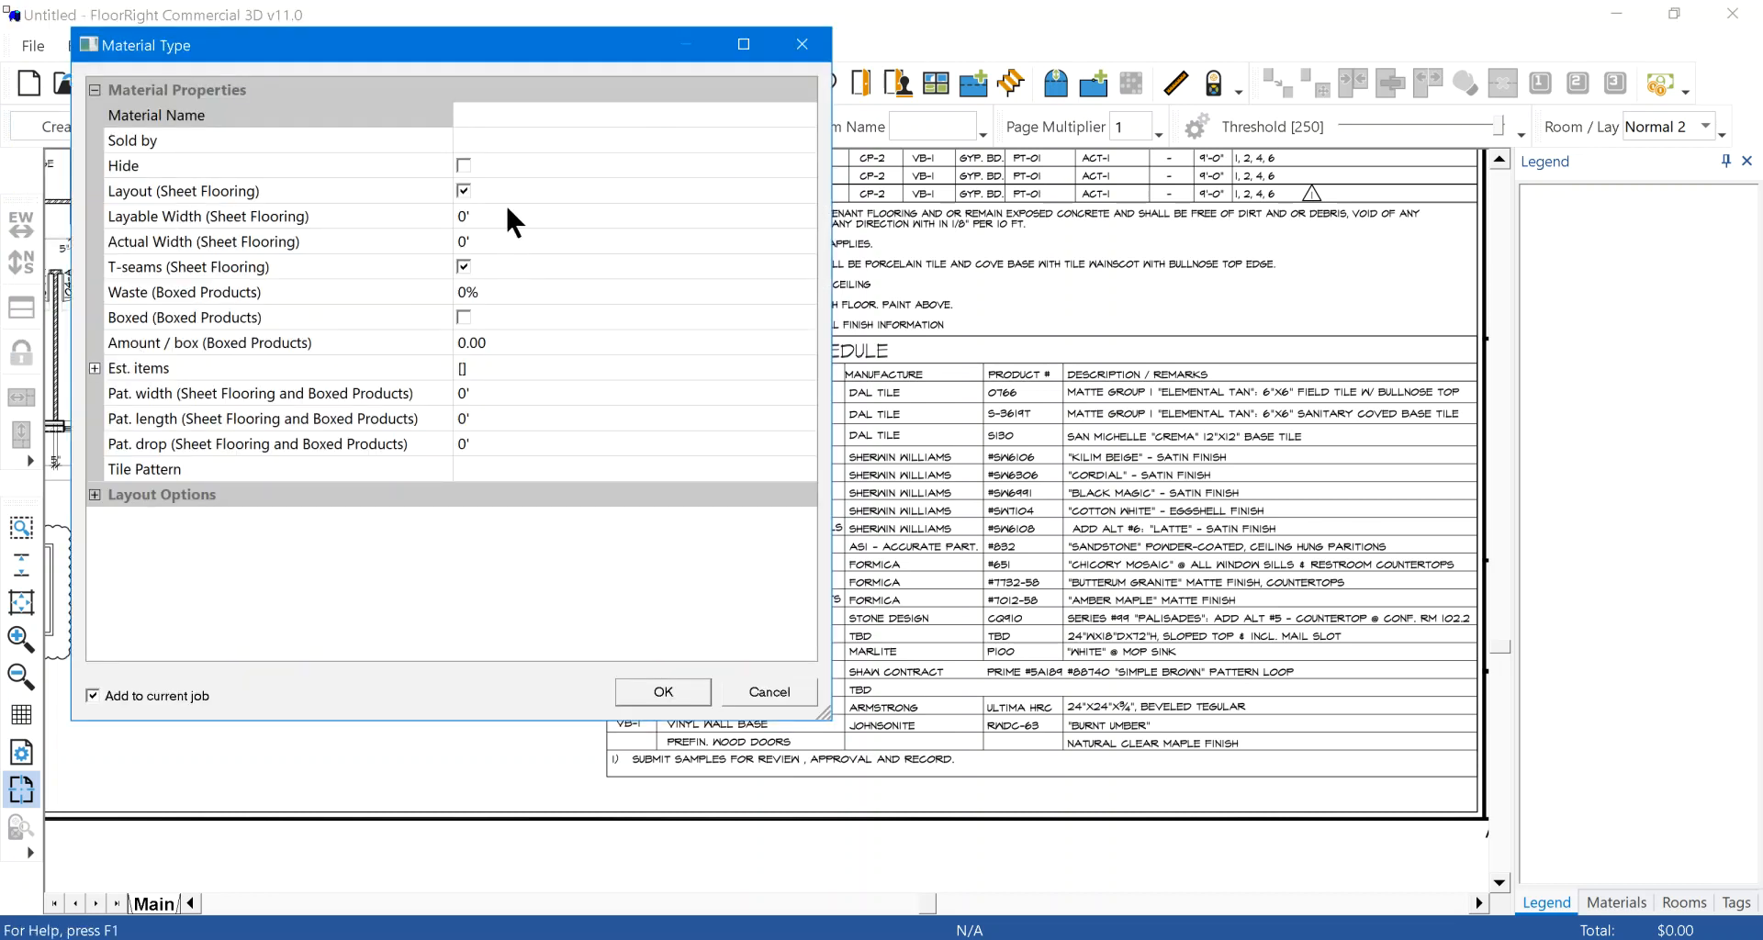
pyautogui.click(495, 114)
pyautogui.write('CT-2 FLOOR TILE')
pyautogui.click(521, 140)
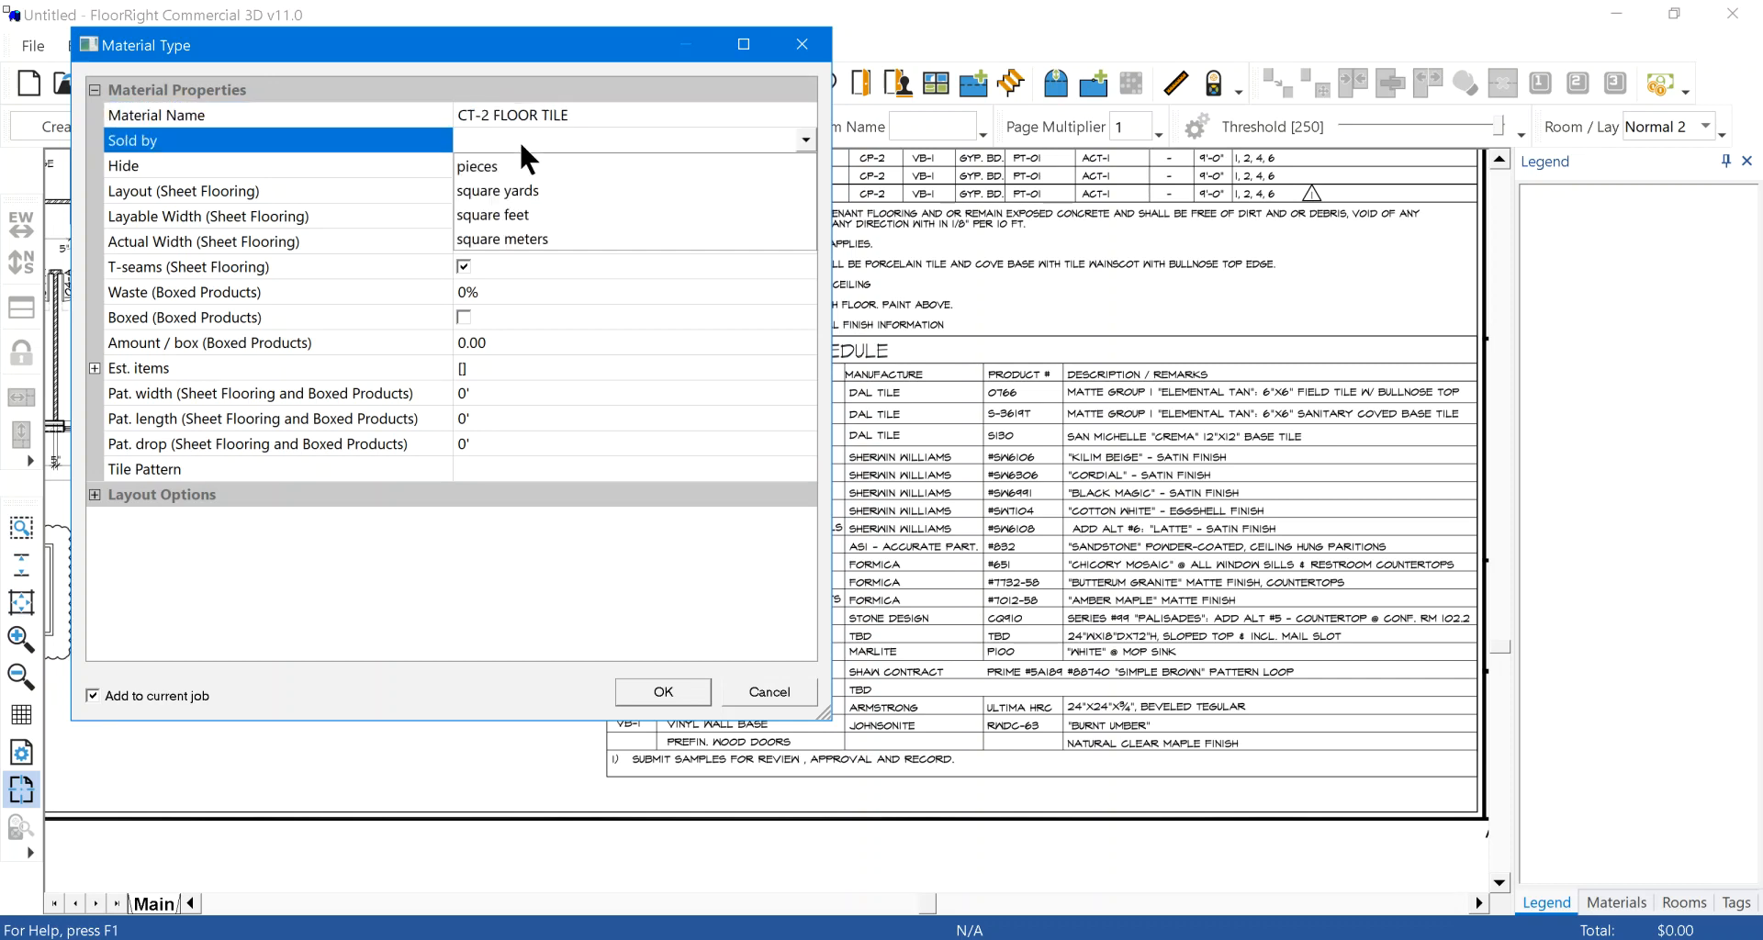
pyautogui.click(522, 216)
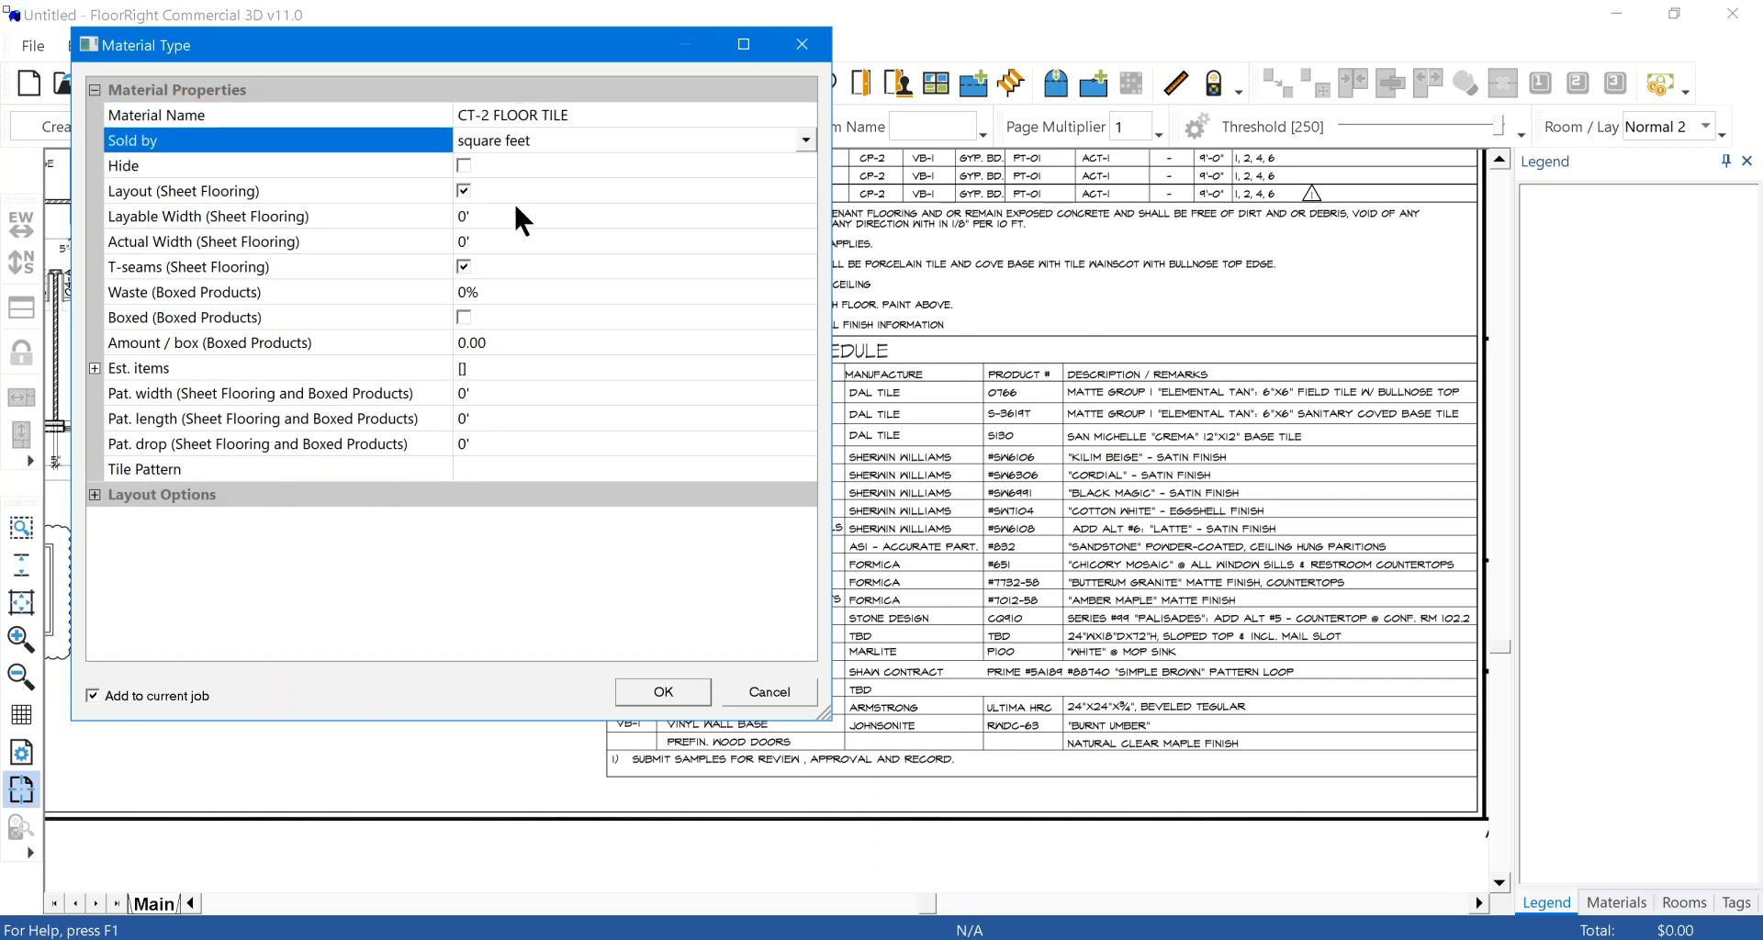
# Step: Turn off sheet layout and T-seams for the floor tile, and make it a boxed product with 1 per box
pyautogui.click(364, 189)
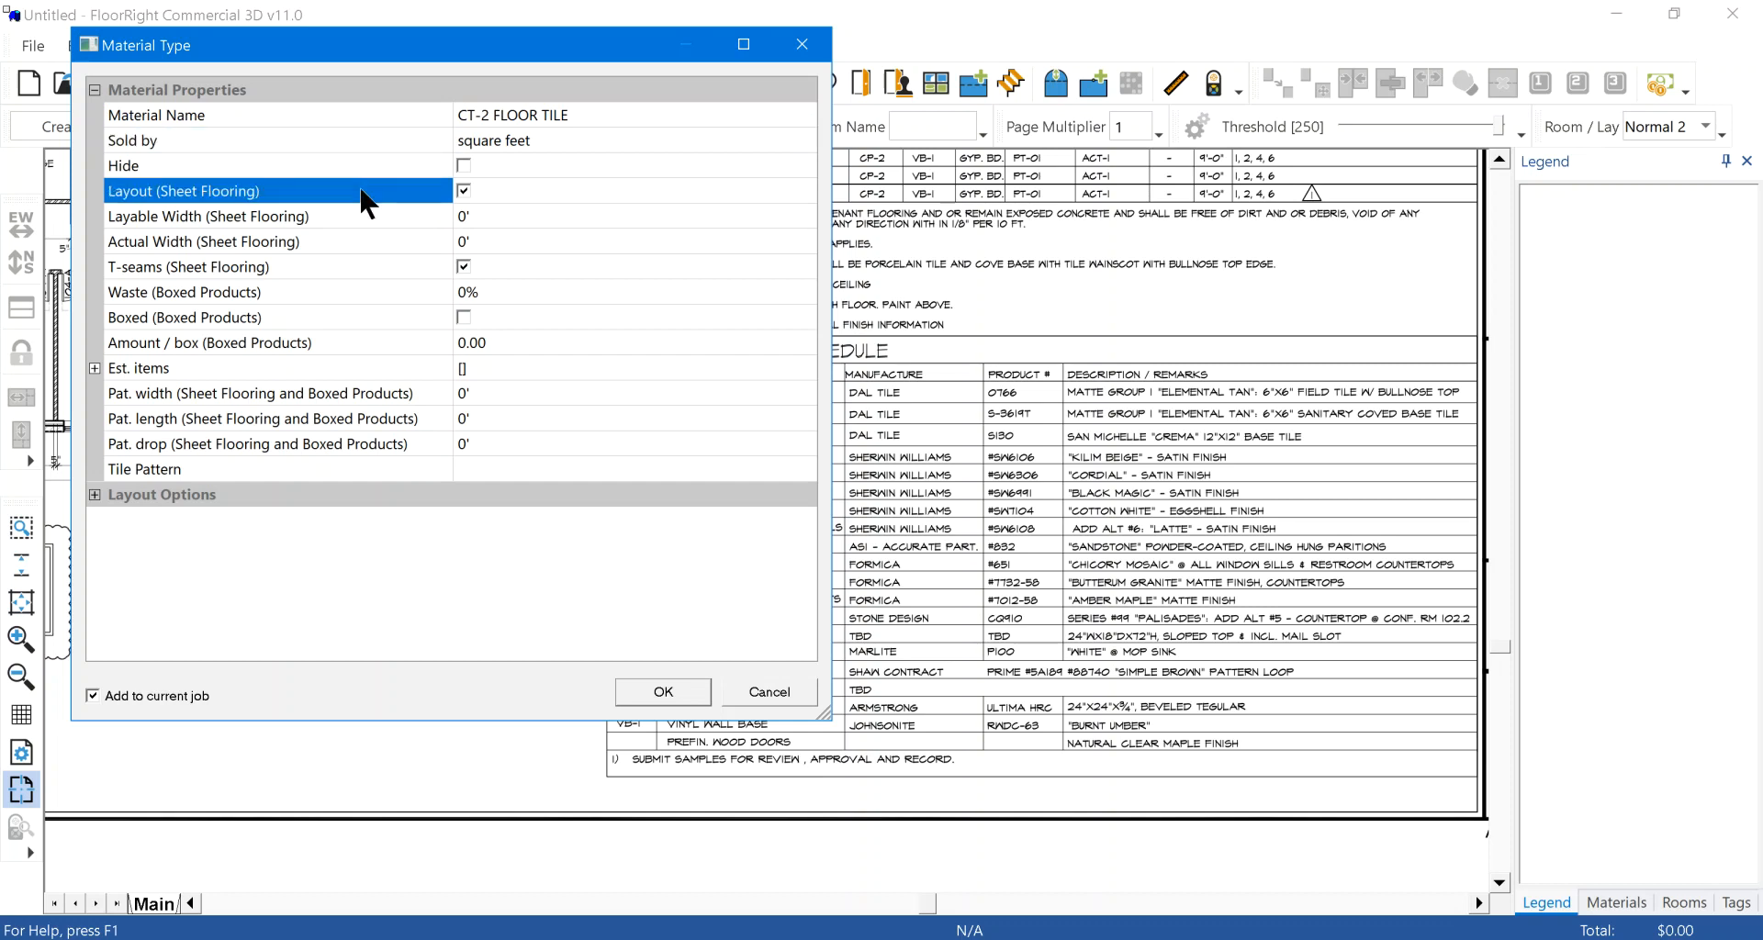
pyautogui.click(464, 190)
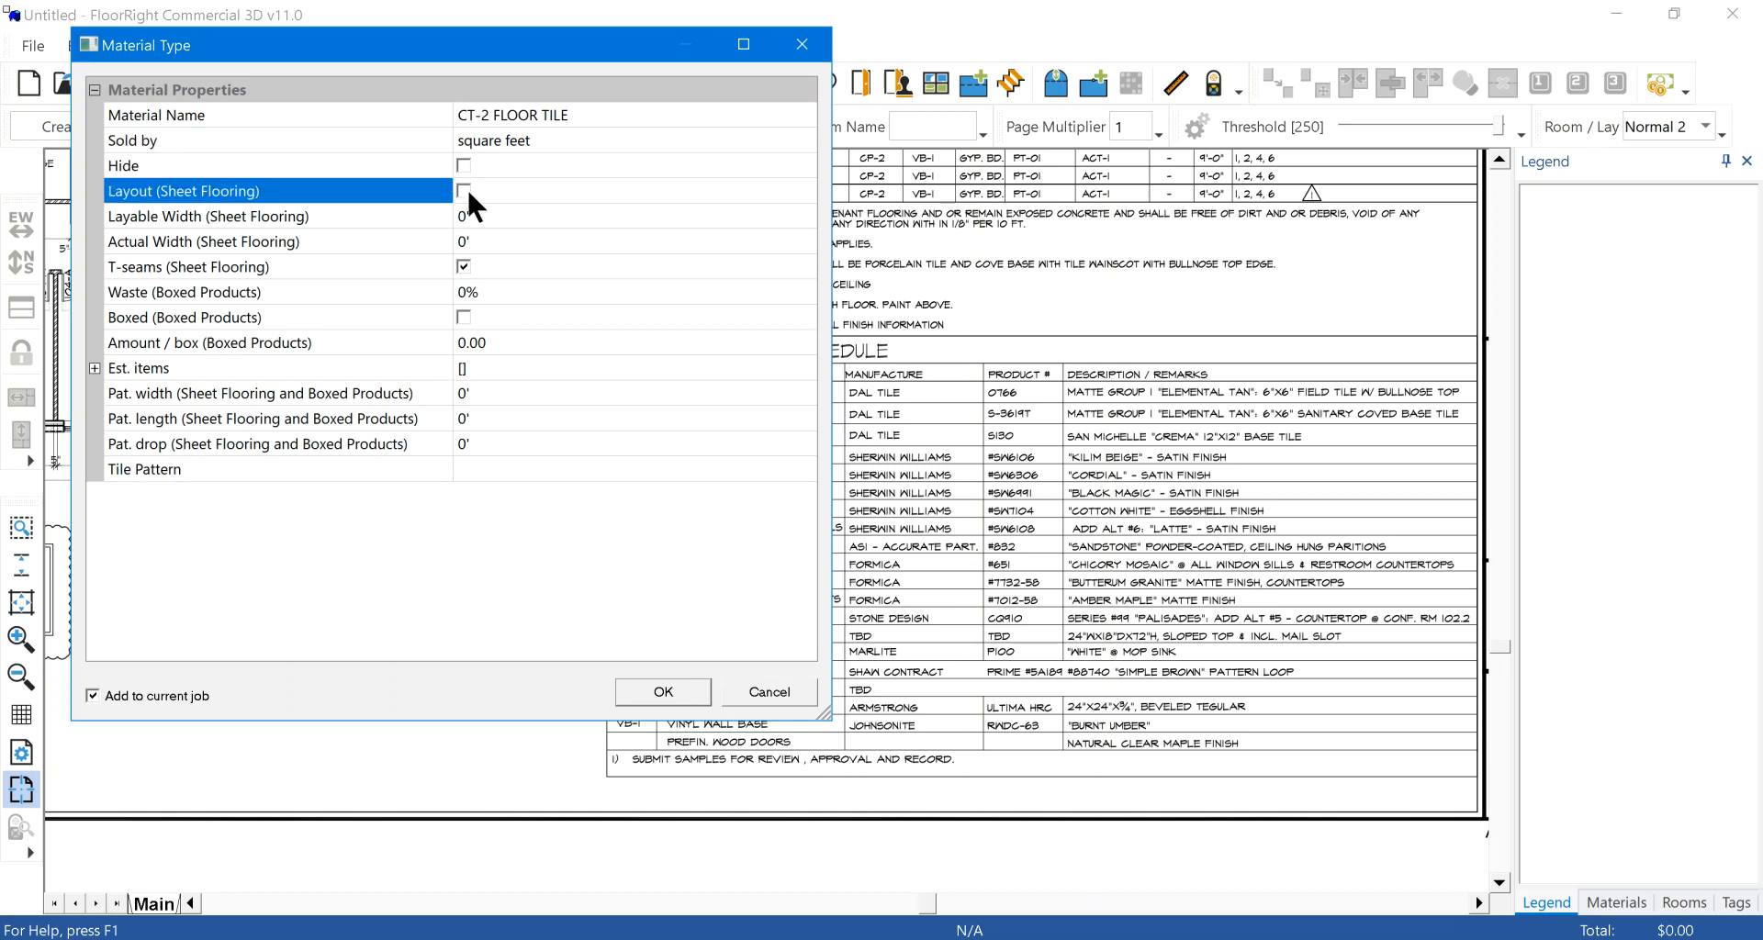
pyautogui.click(412, 271)
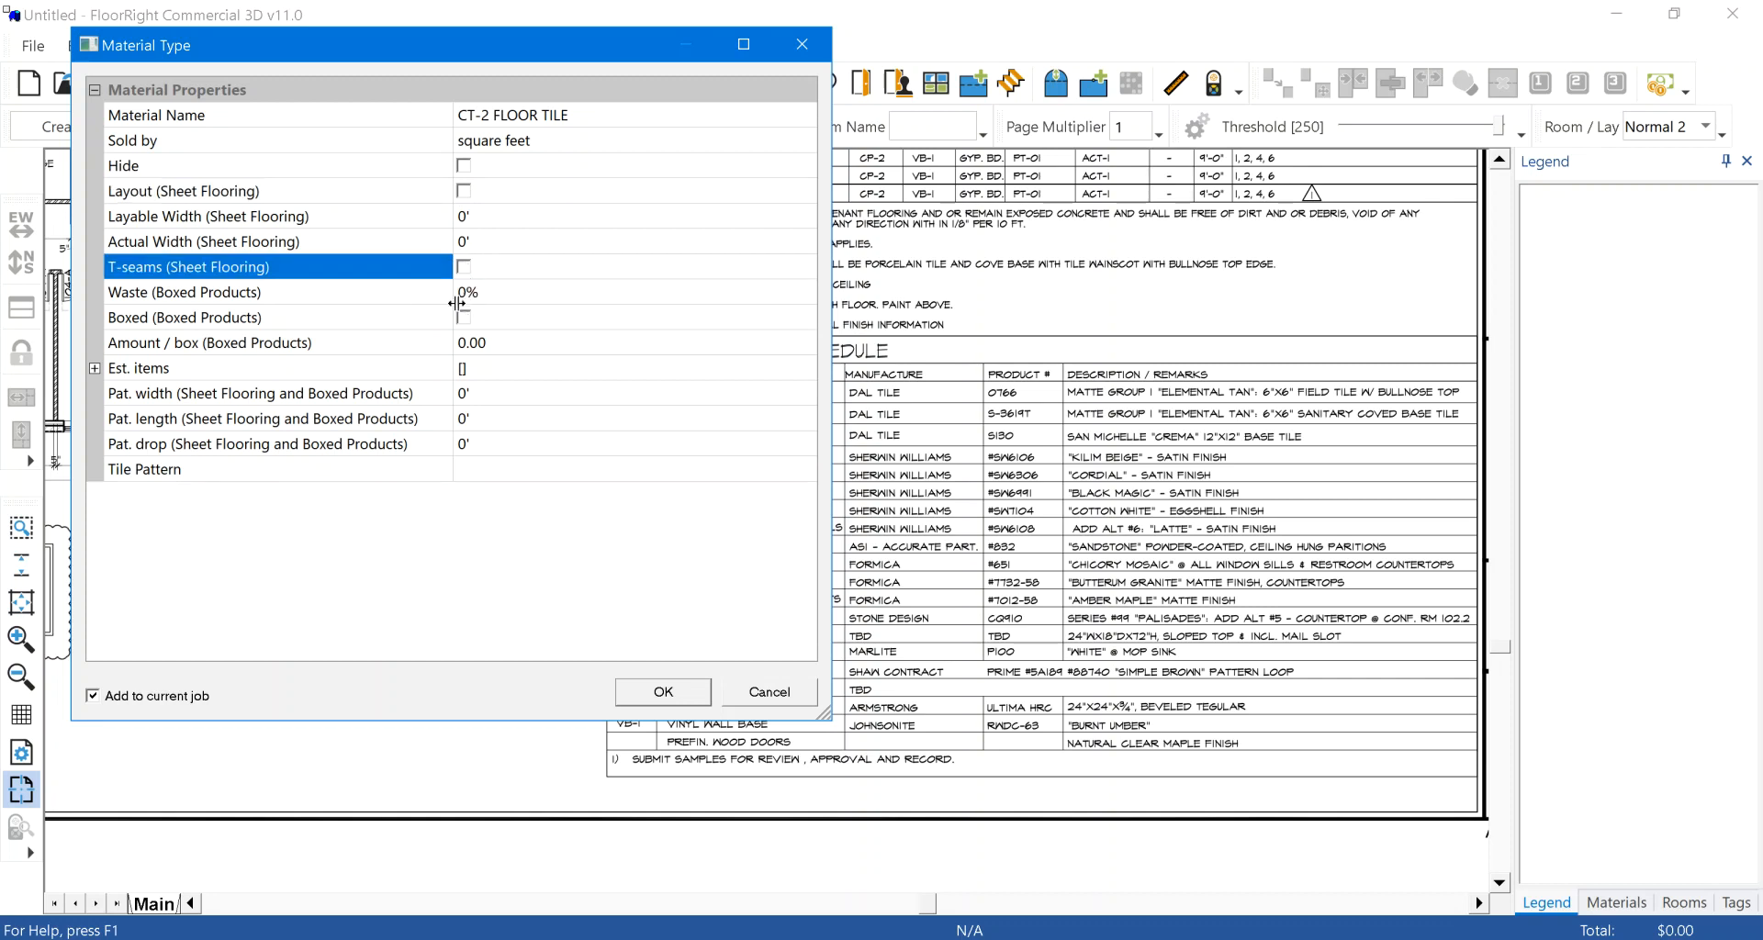
pyautogui.click(397, 317)
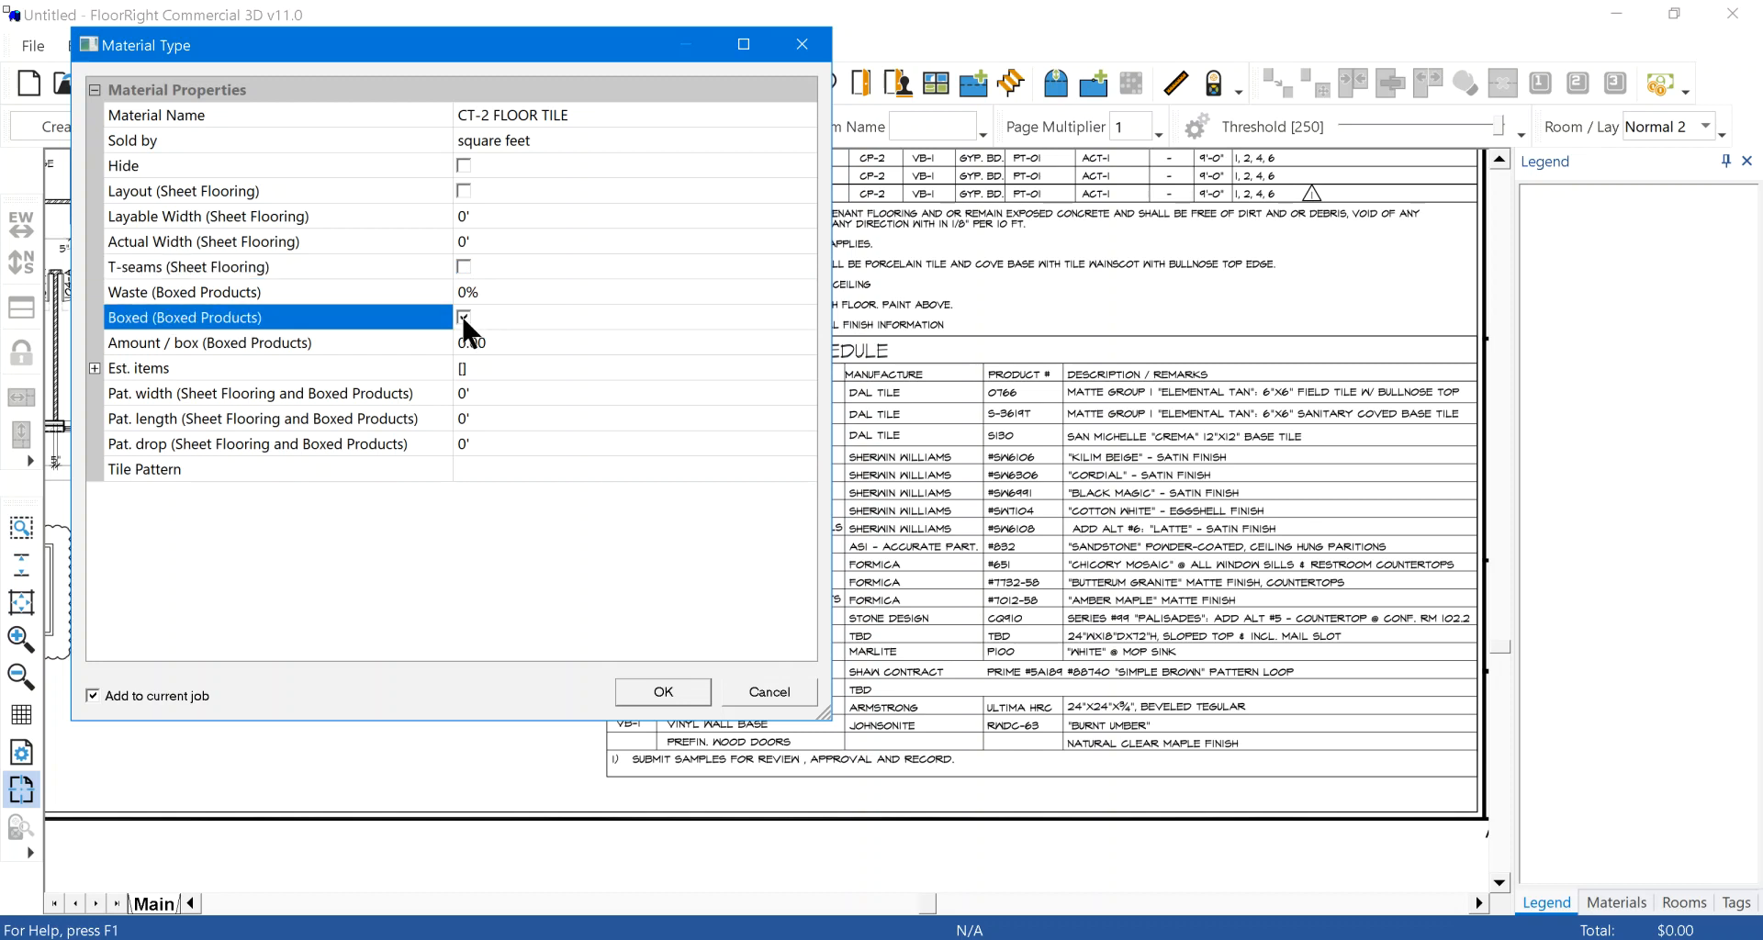
pyautogui.click(482, 342)
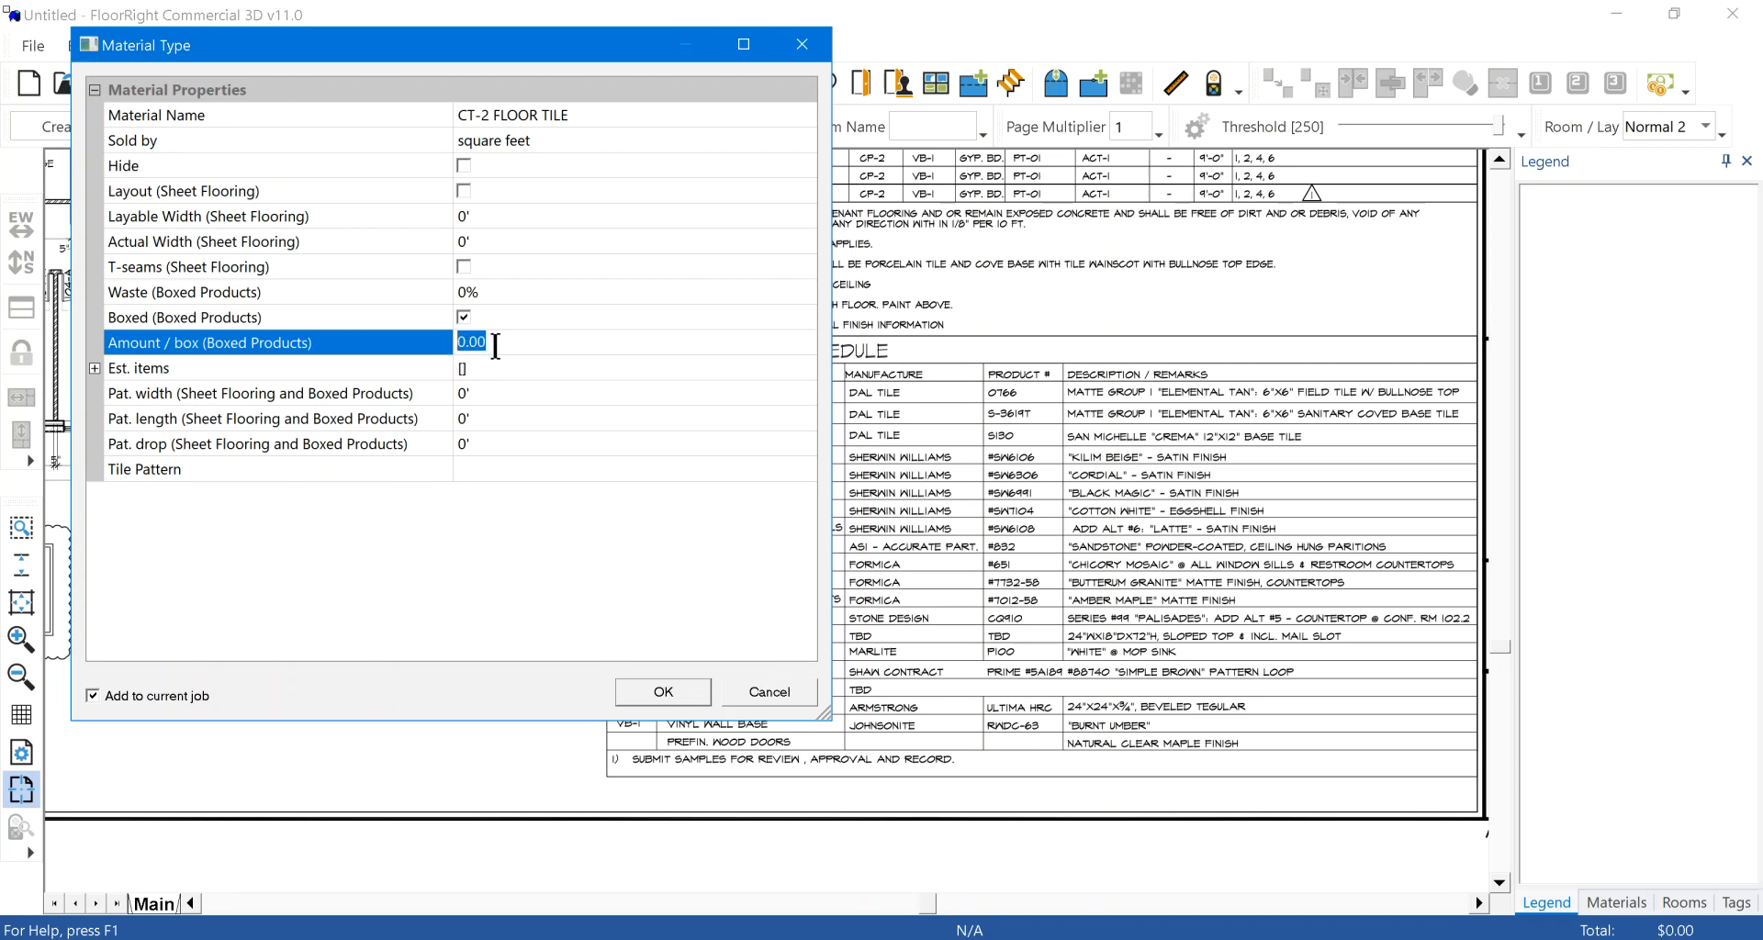
pyautogui.write('1')
# Step: Set the floor tile's pattern width and pattern length to 12" each
pyautogui.click(256, 397)
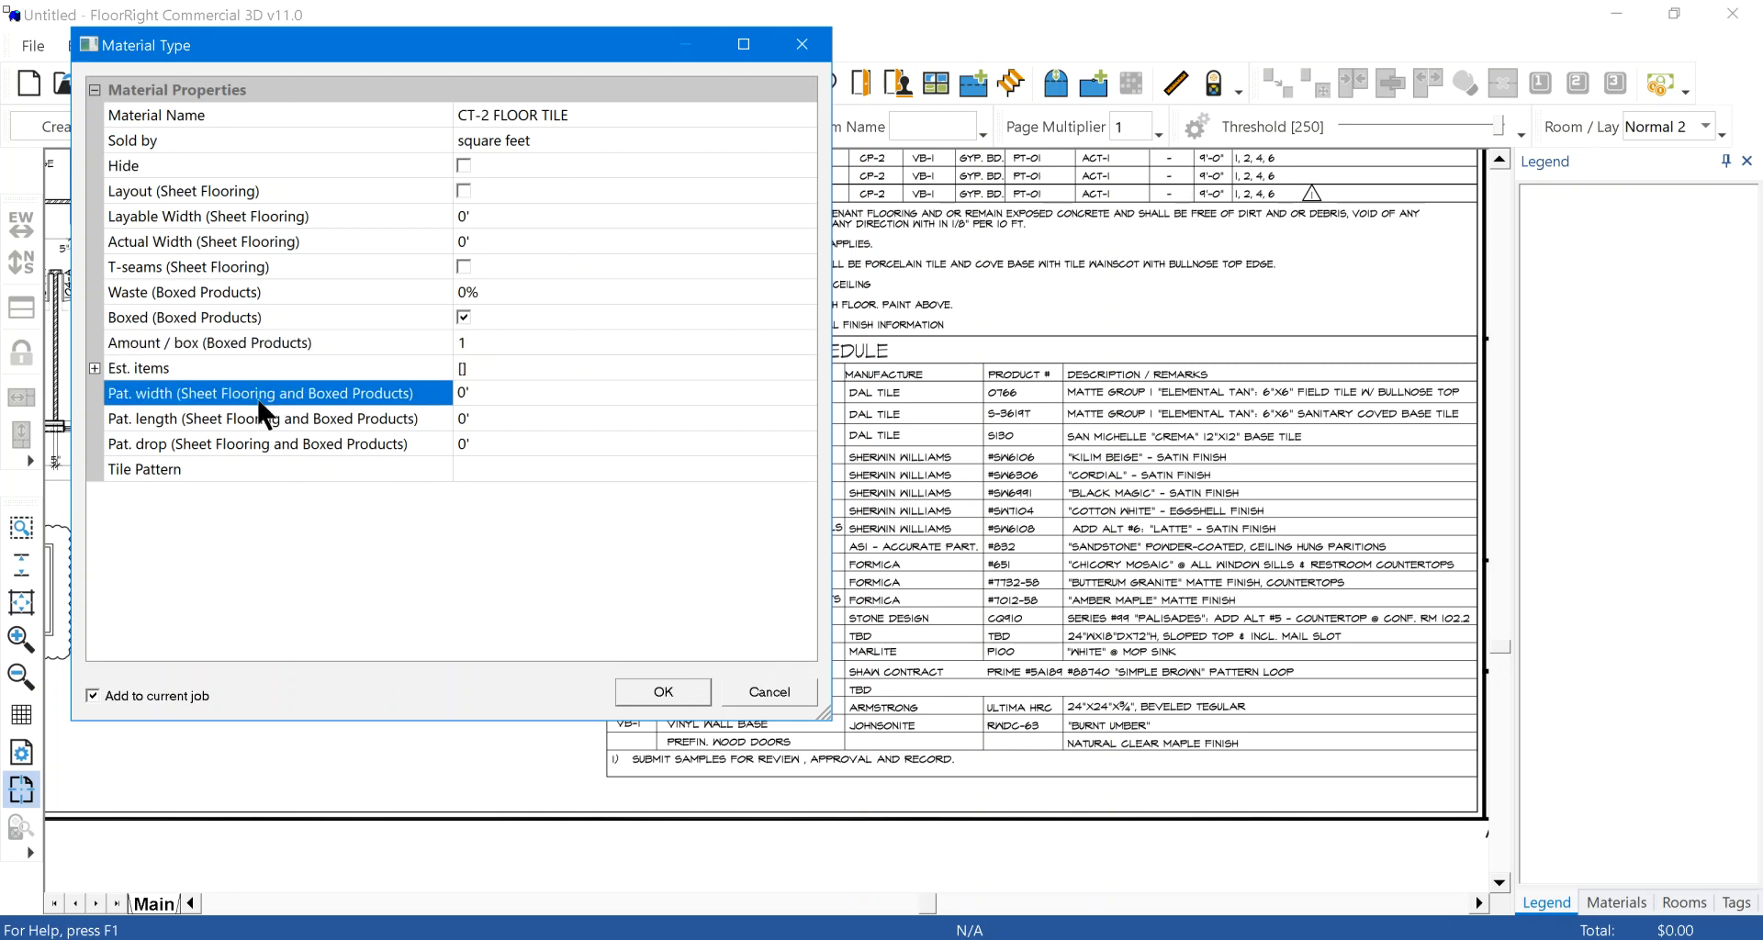
pyautogui.click(500, 393)
pyautogui.write('12')
pyautogui.click(345, 420)
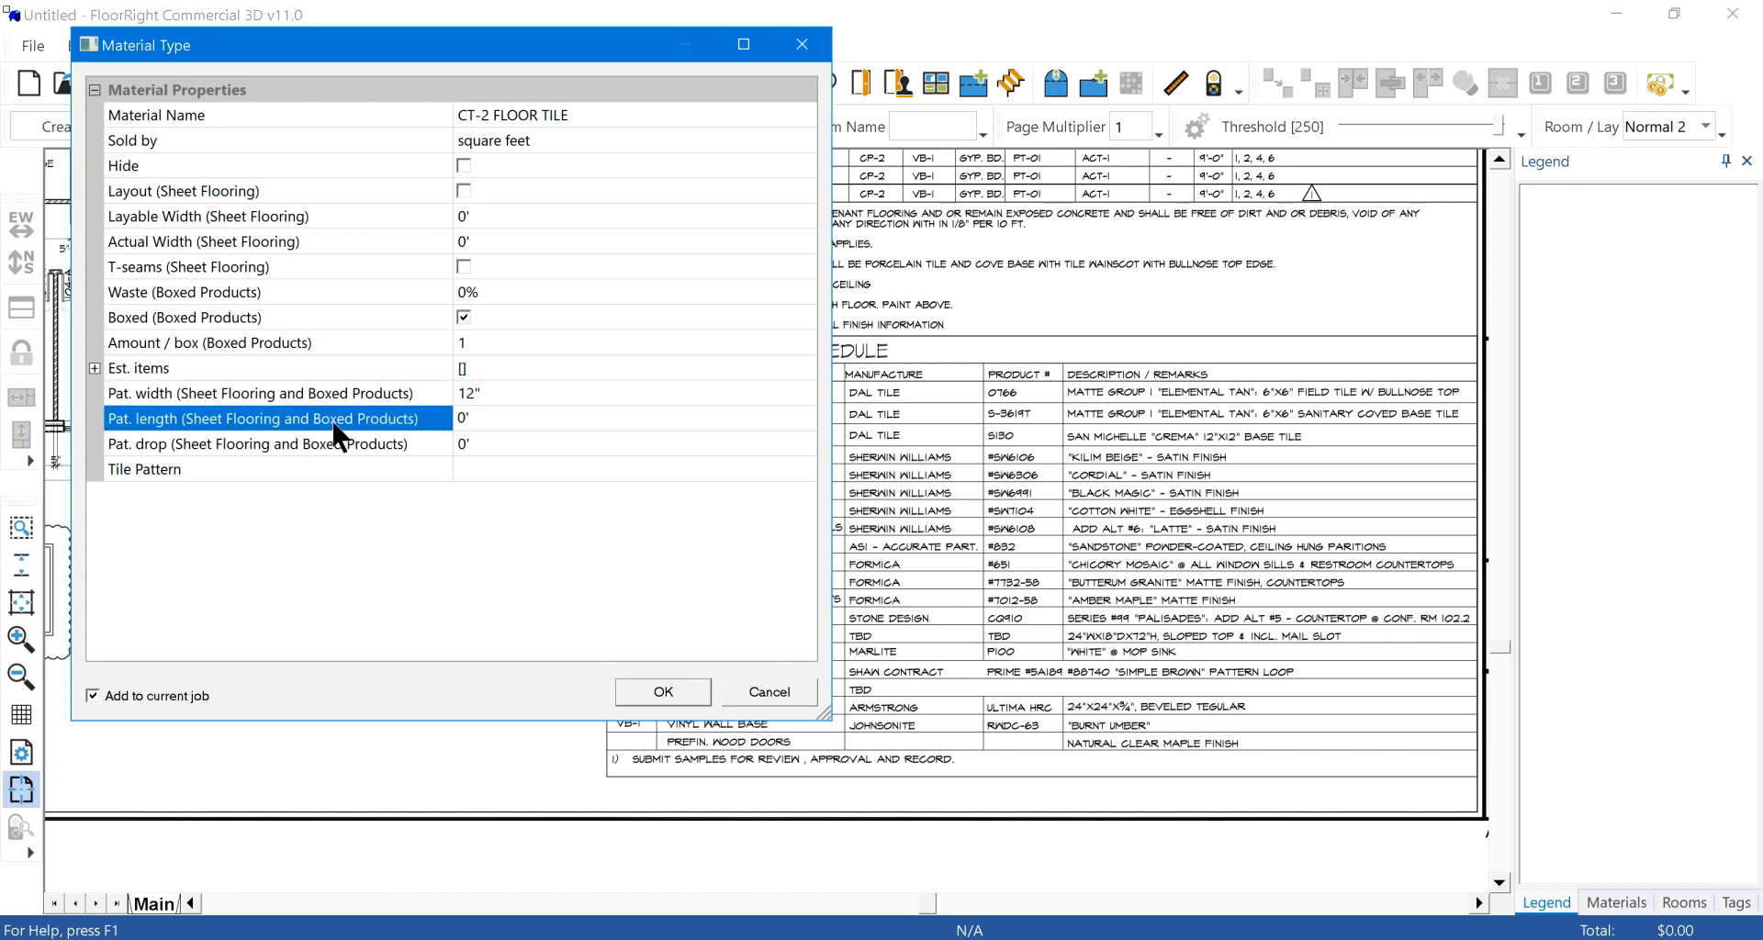
pyautogui.click(506, 420)
pyautogui.write('12"')
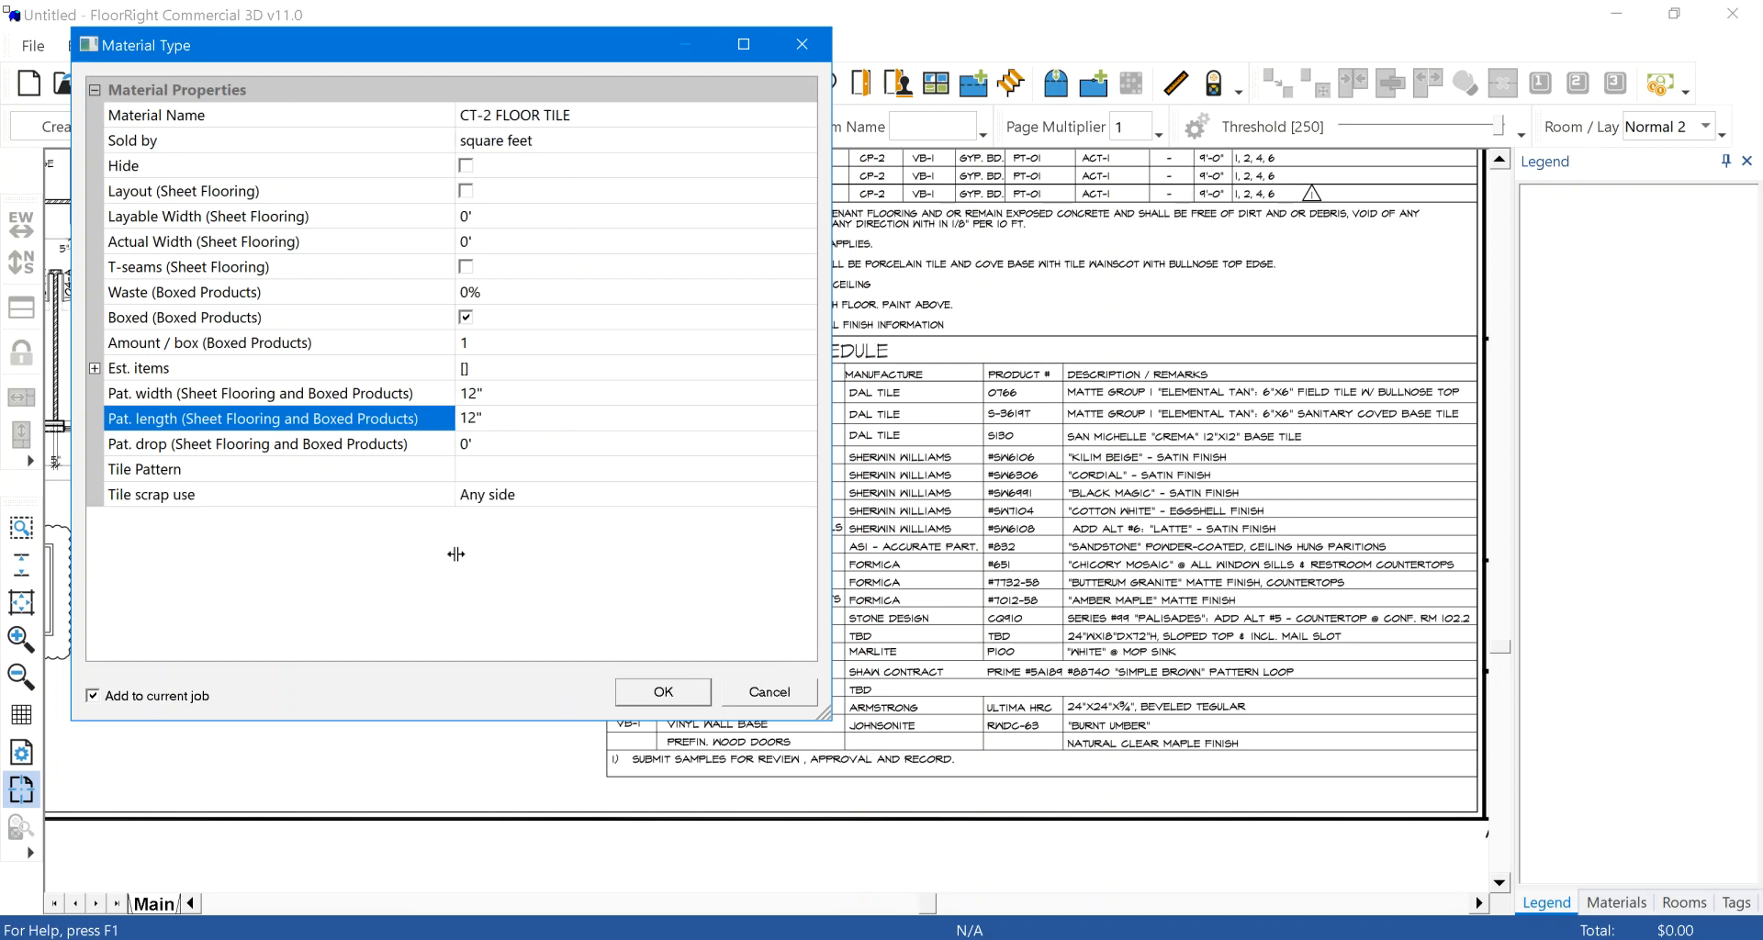
# Step: Set the floor tile's scrap use to Opposite side and save the material type
pyautogui.click(258, 501)
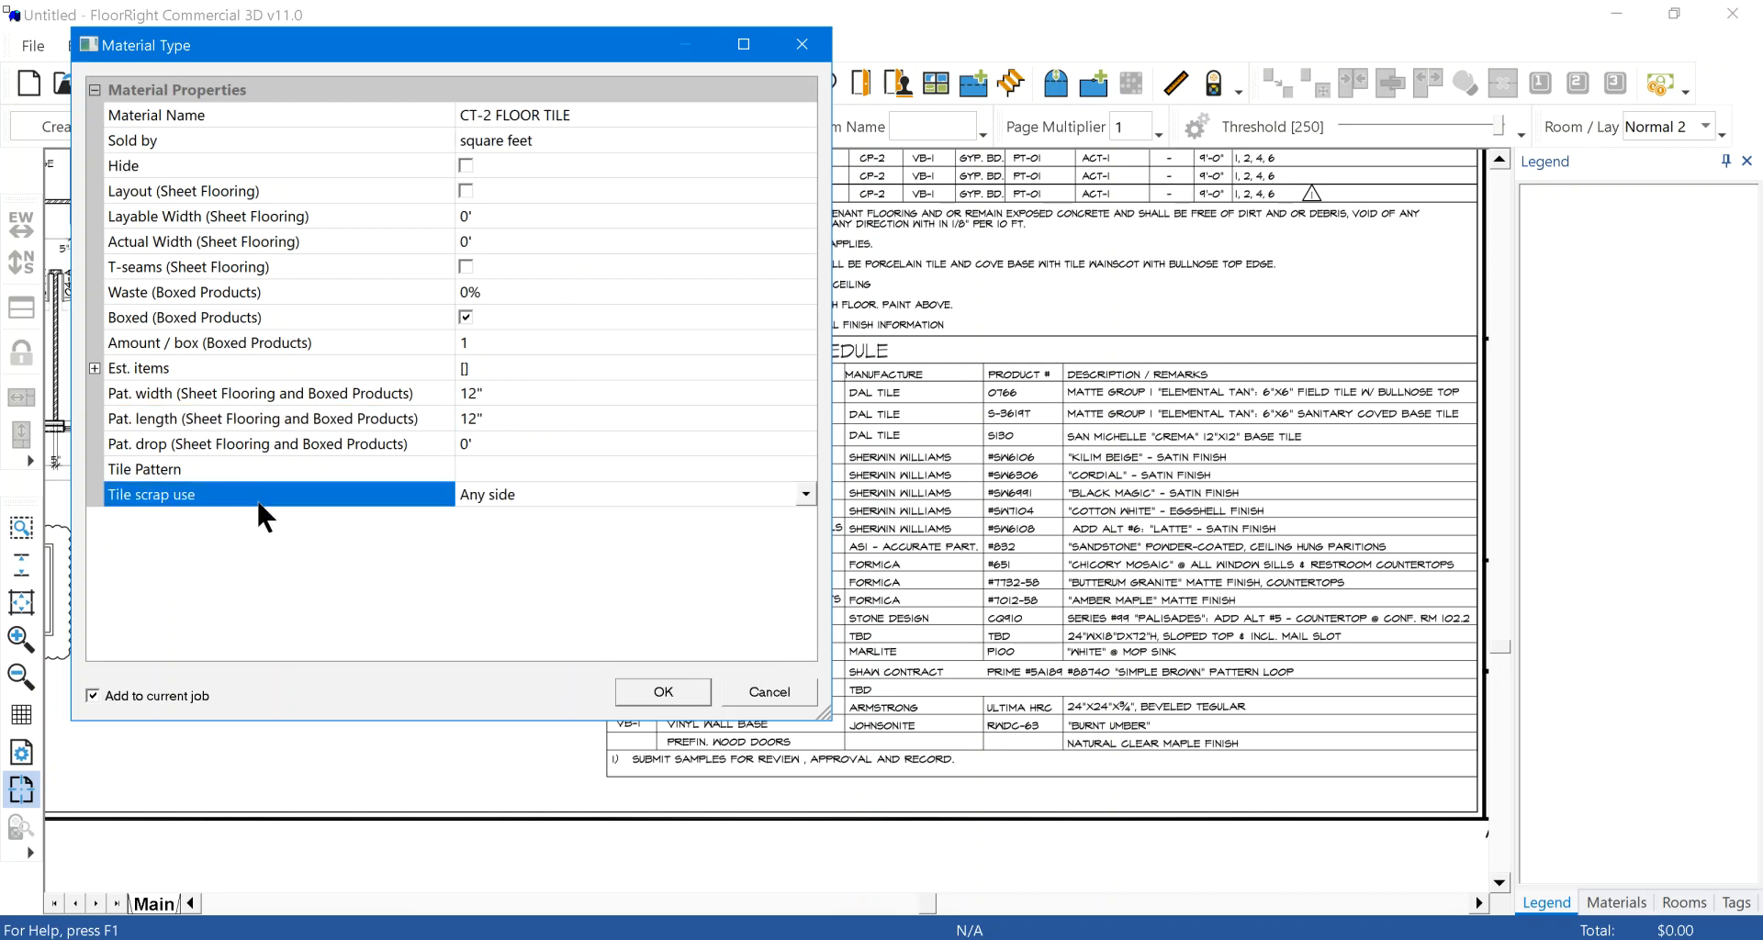
pyautogui.click(804, 494)
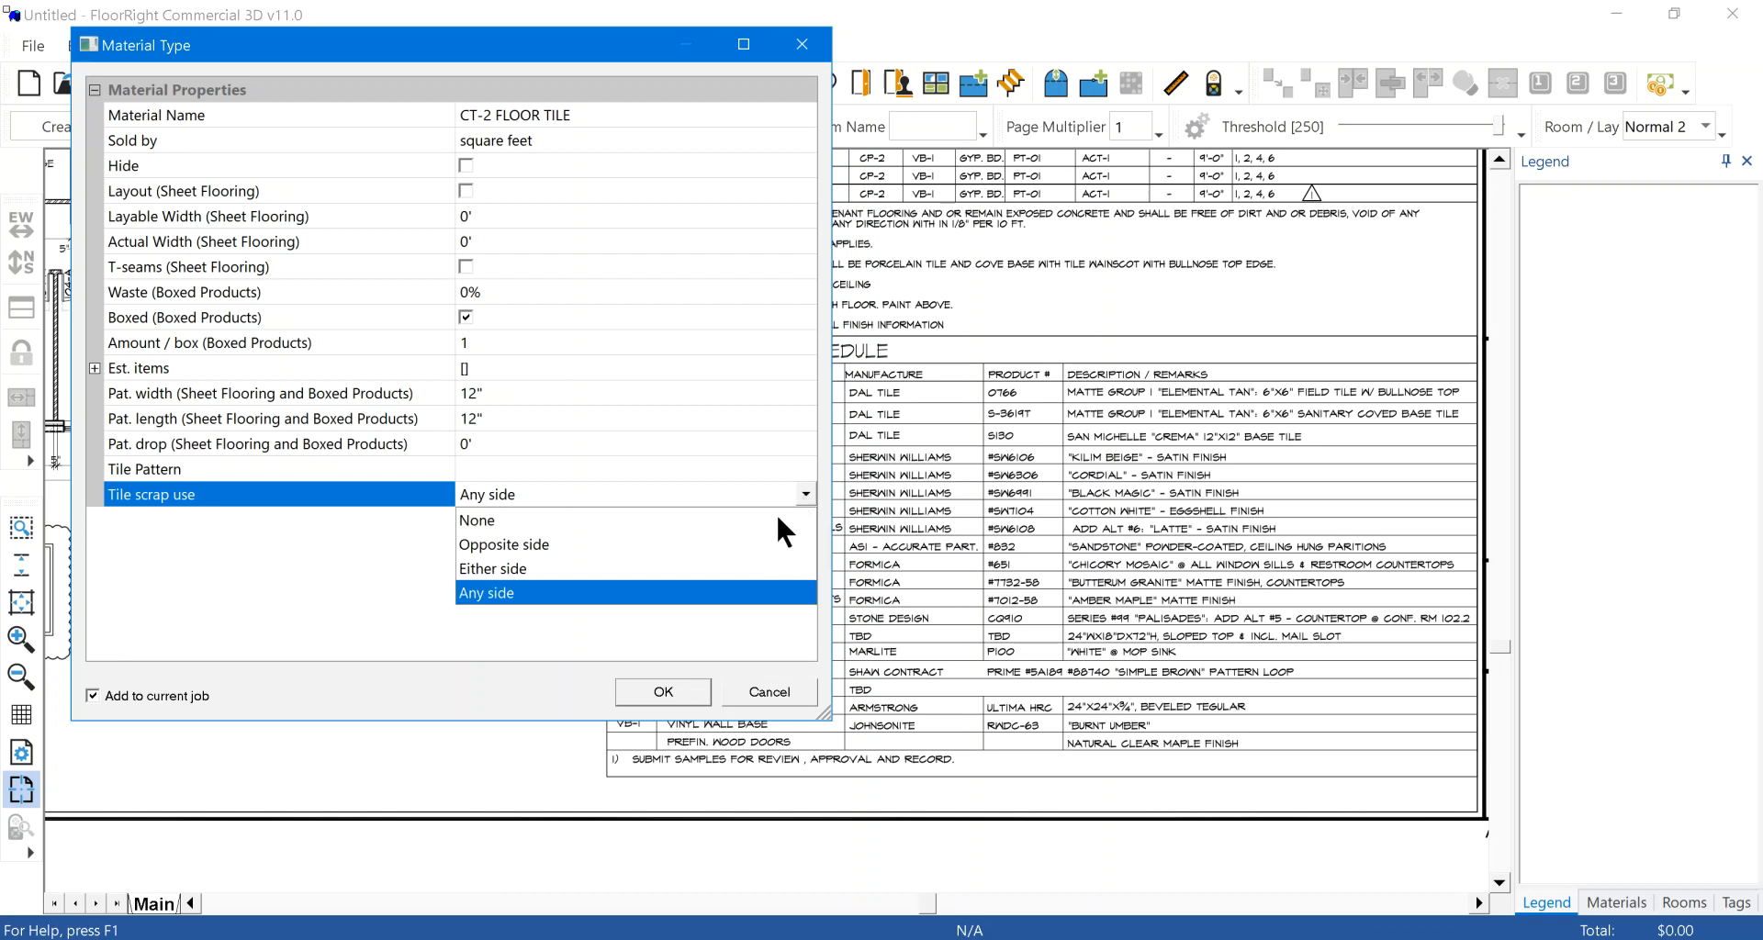
pyautogui.click(543, 543)
pyautogui.click(666, 690)
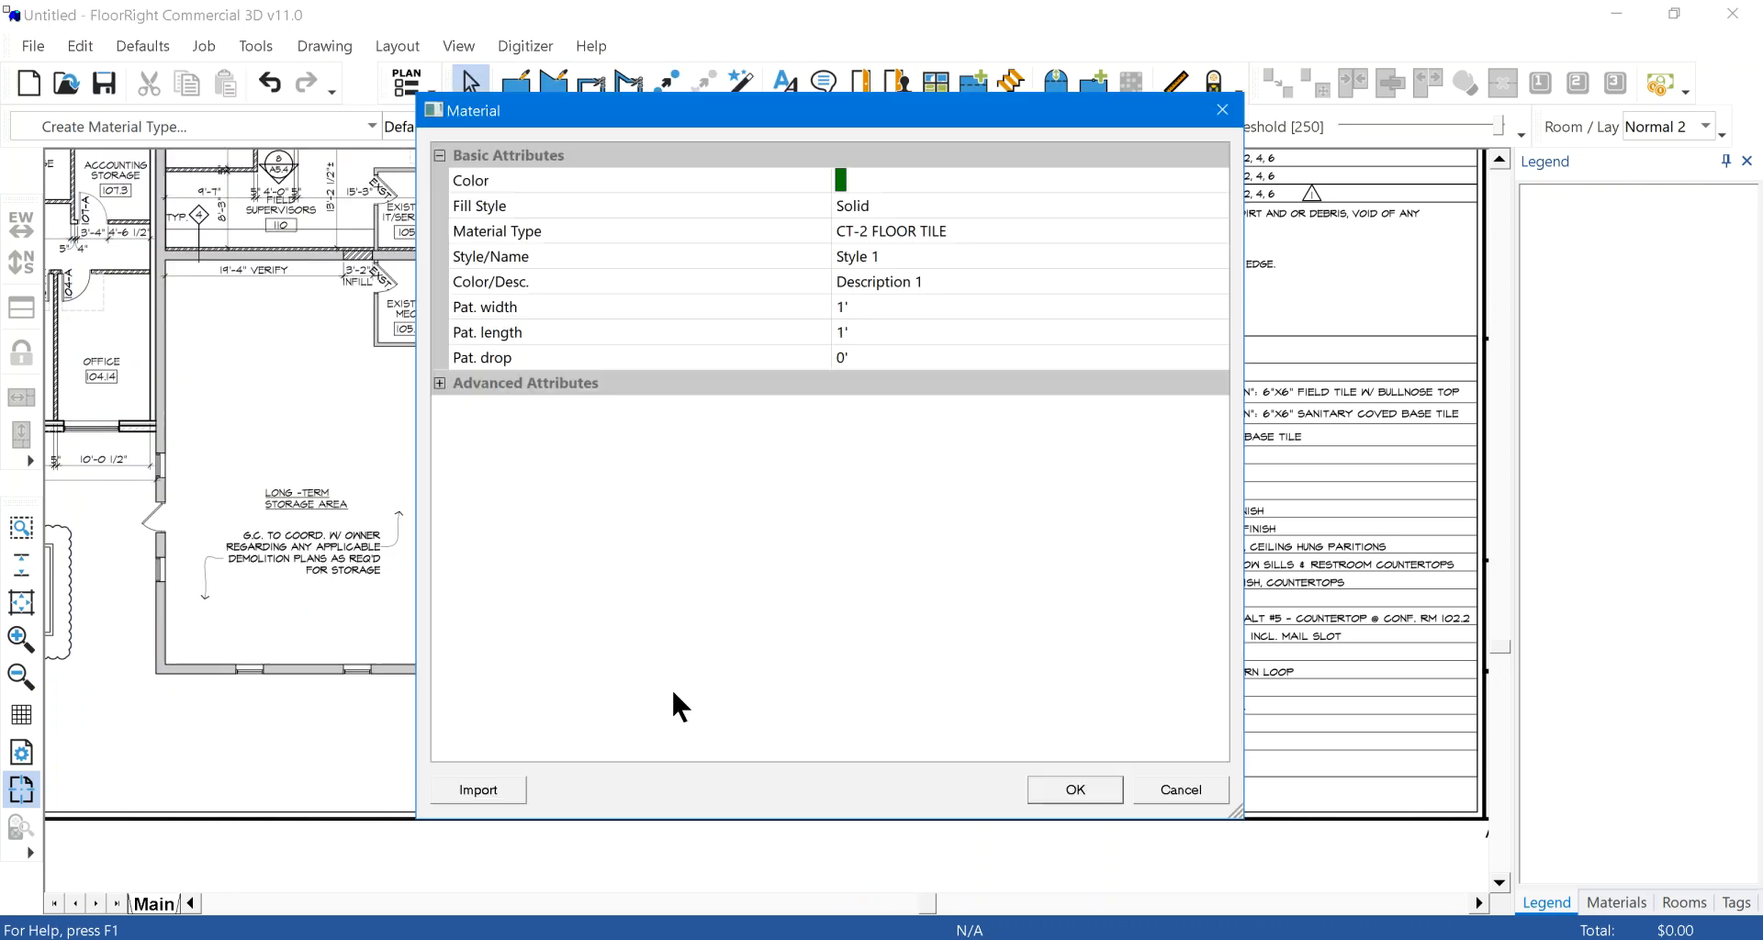
# Step: Name the new material's style CT-2 FLOOR TILE and save the material
pyautogui.click(912, 260)
pyautogui.write('CT-2 ')
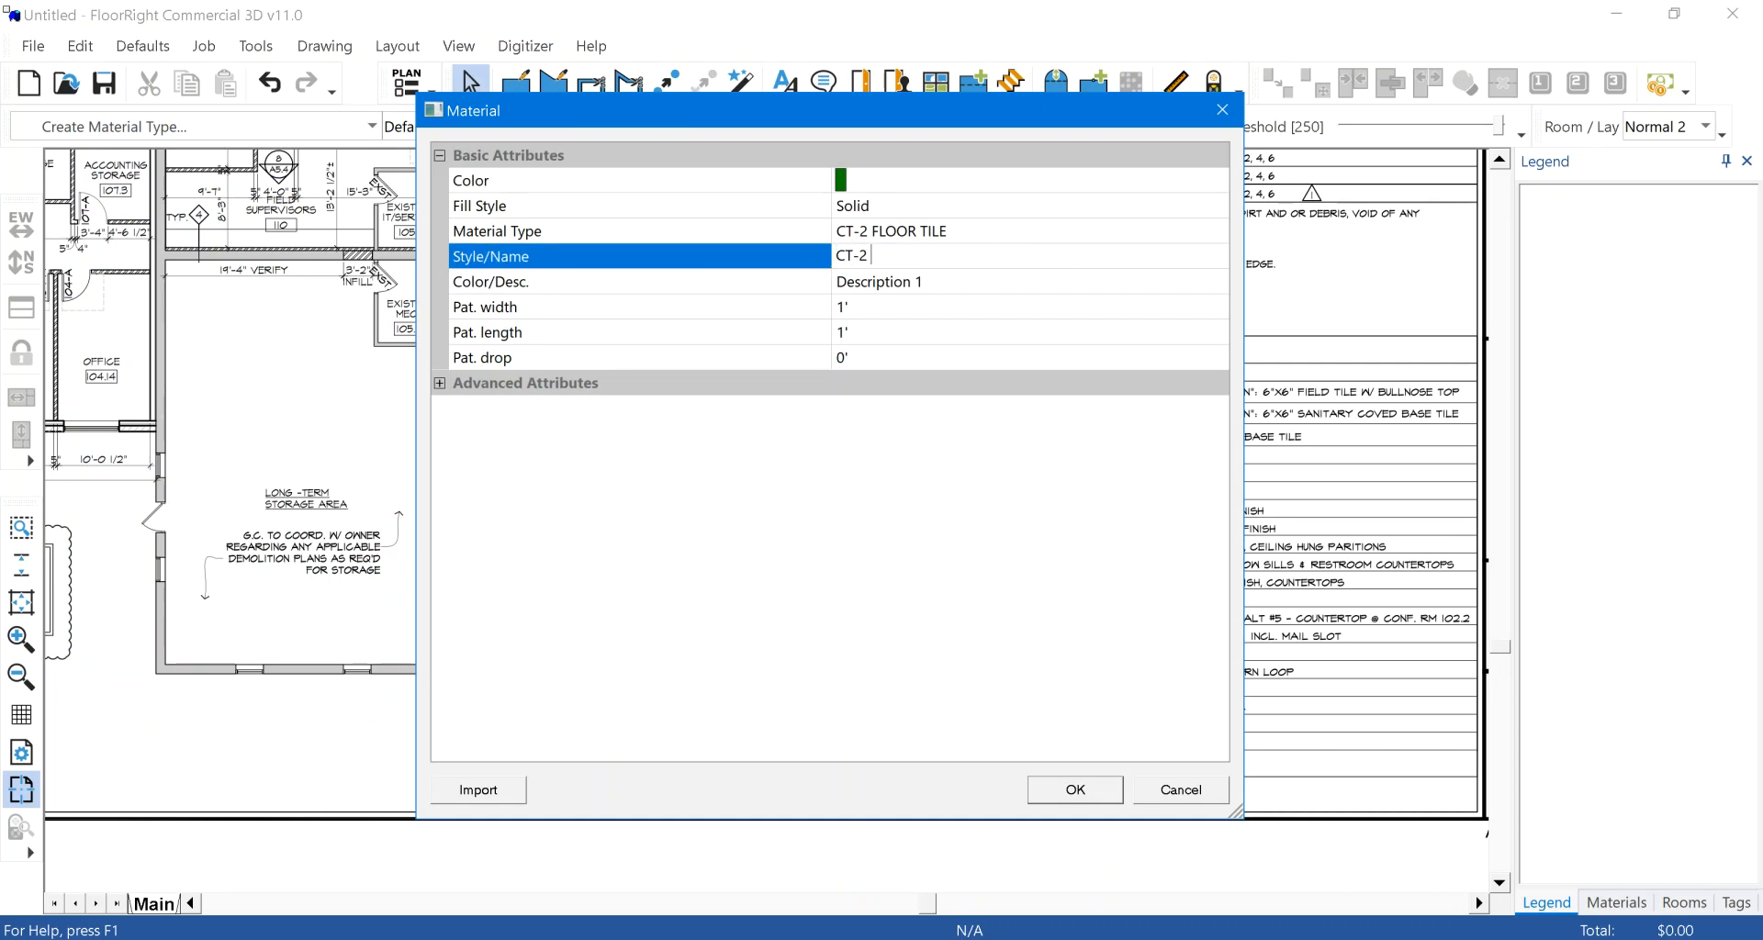
pyautogui.write('FLOOR TILE')
pyautogui.click(1076, 784)
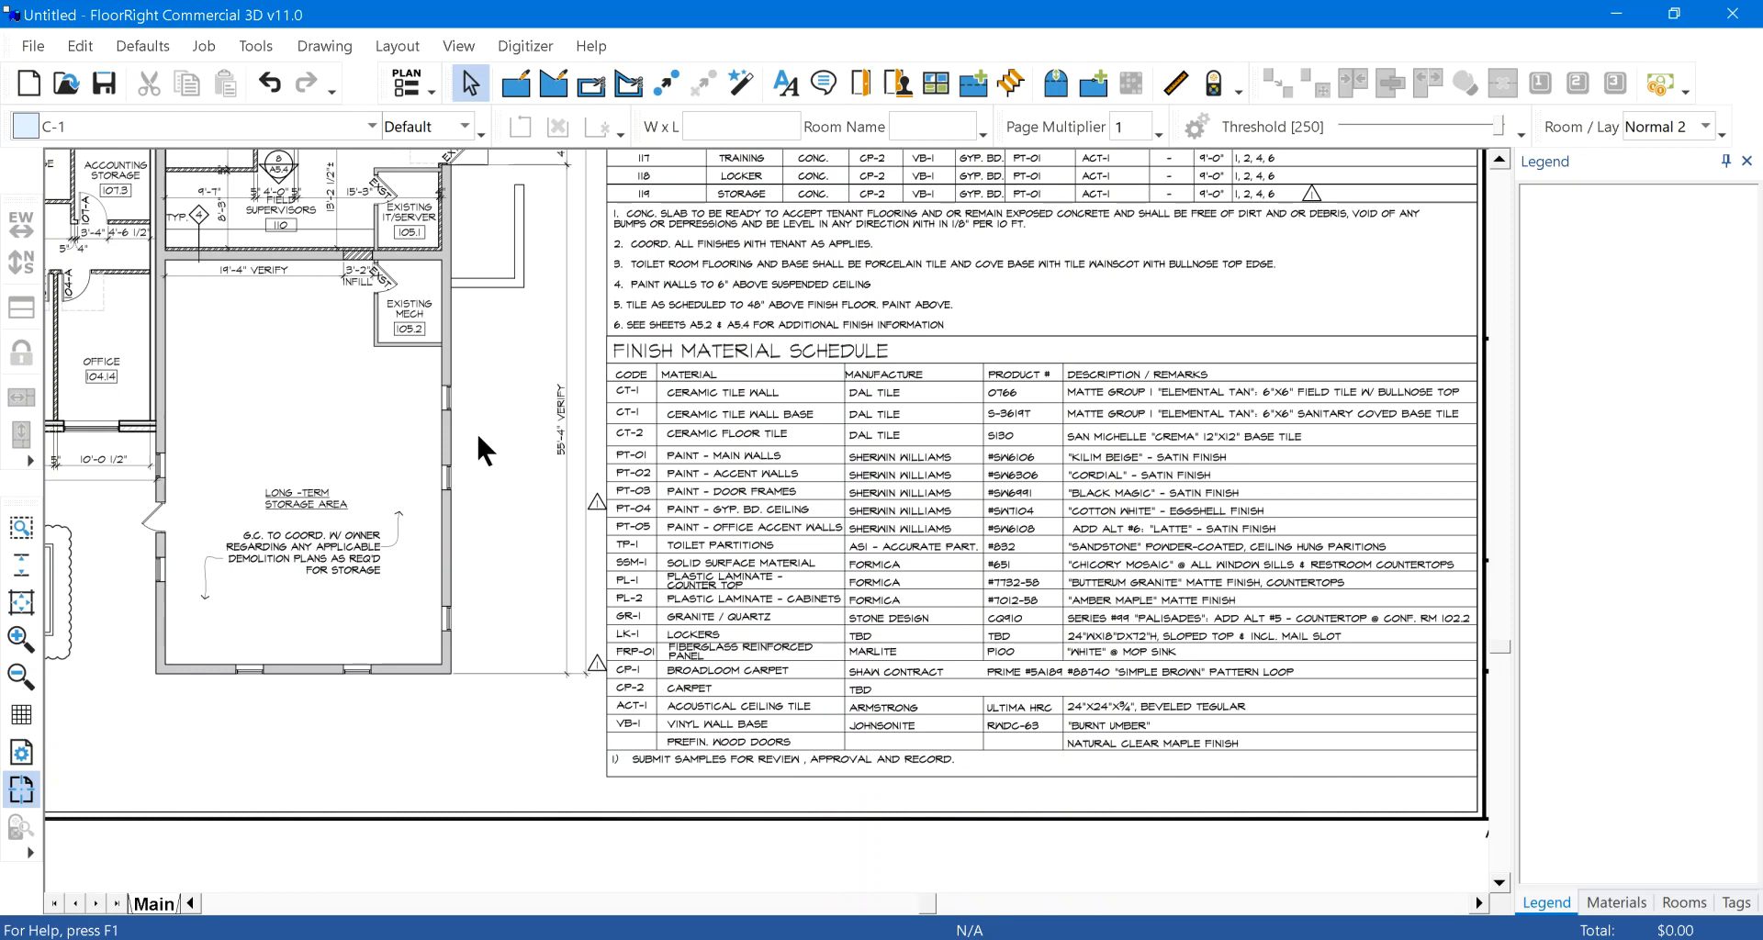
# Step: Create a new material type named CARPET-1, sold by square yards
pyautogui.click(372, 127)
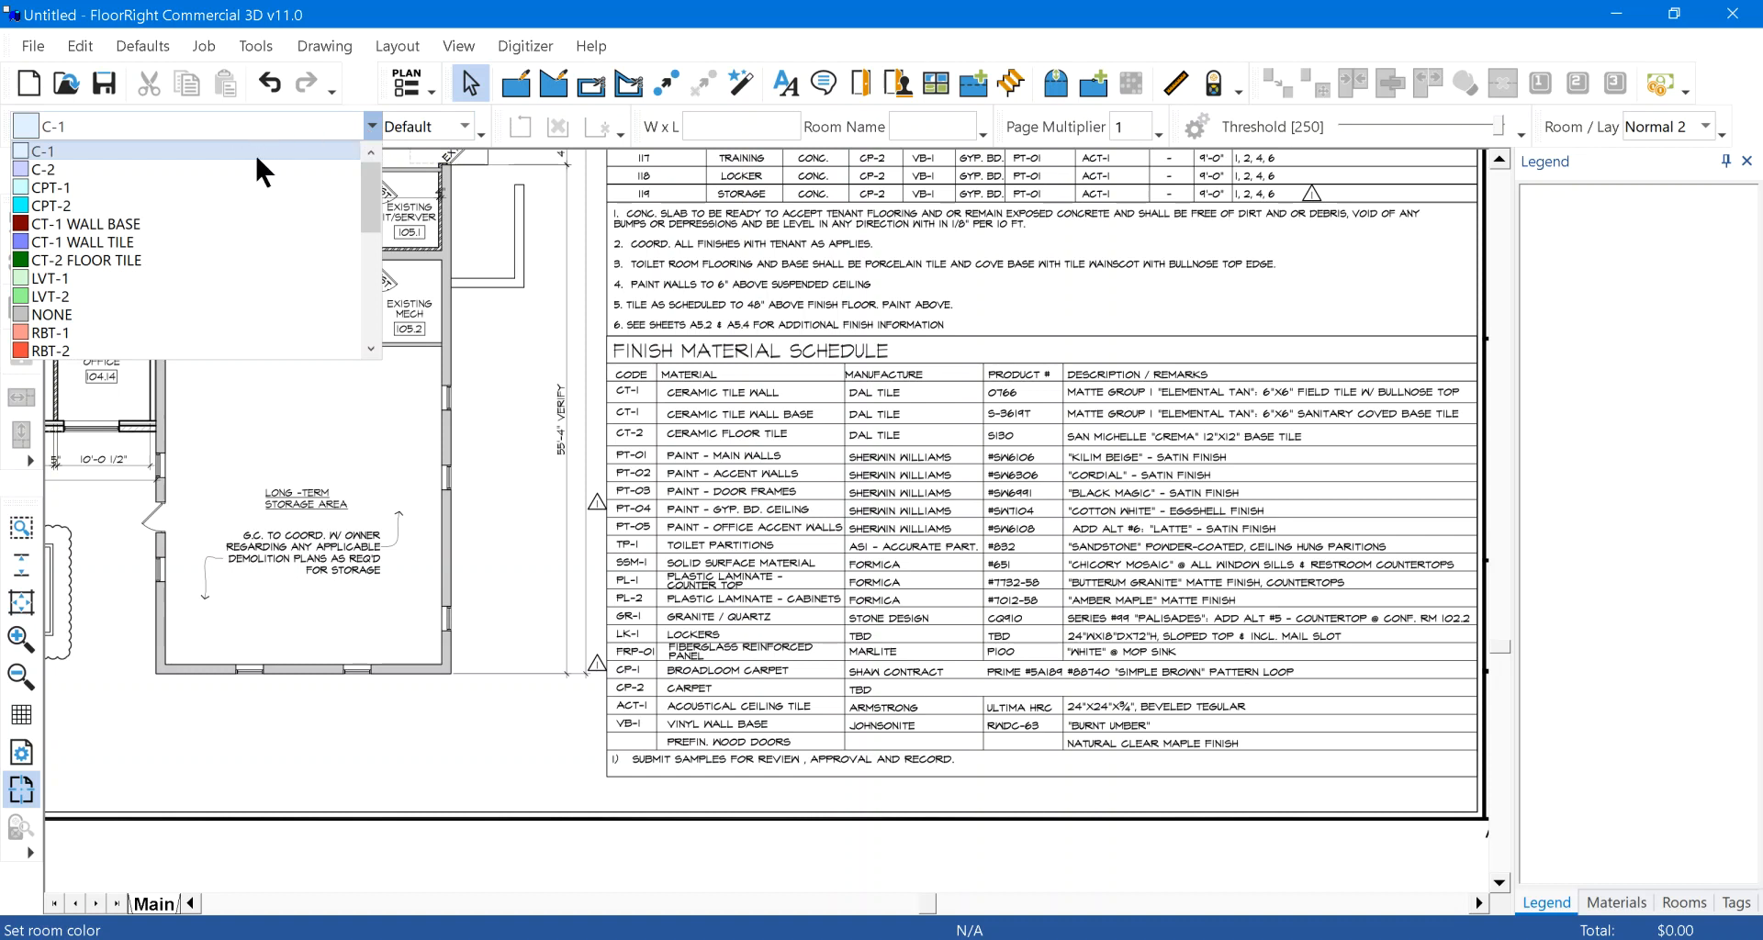
pyautogui.scroll(-6, 273, 184)
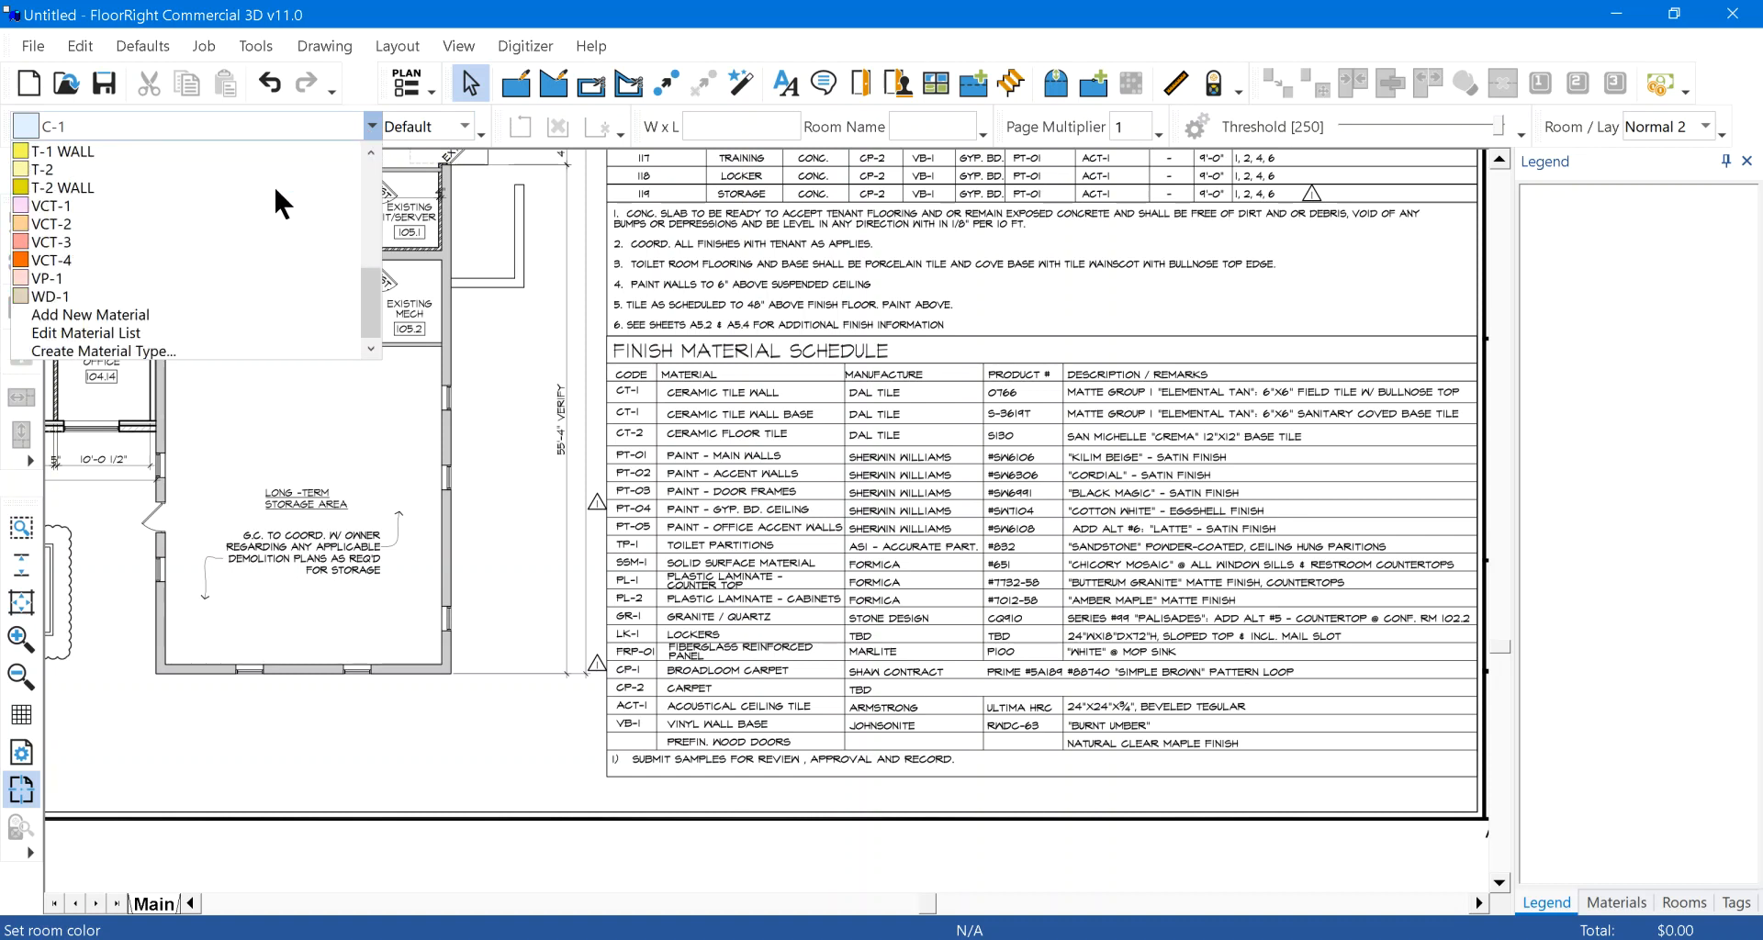
pyautogui.click(178, 349)
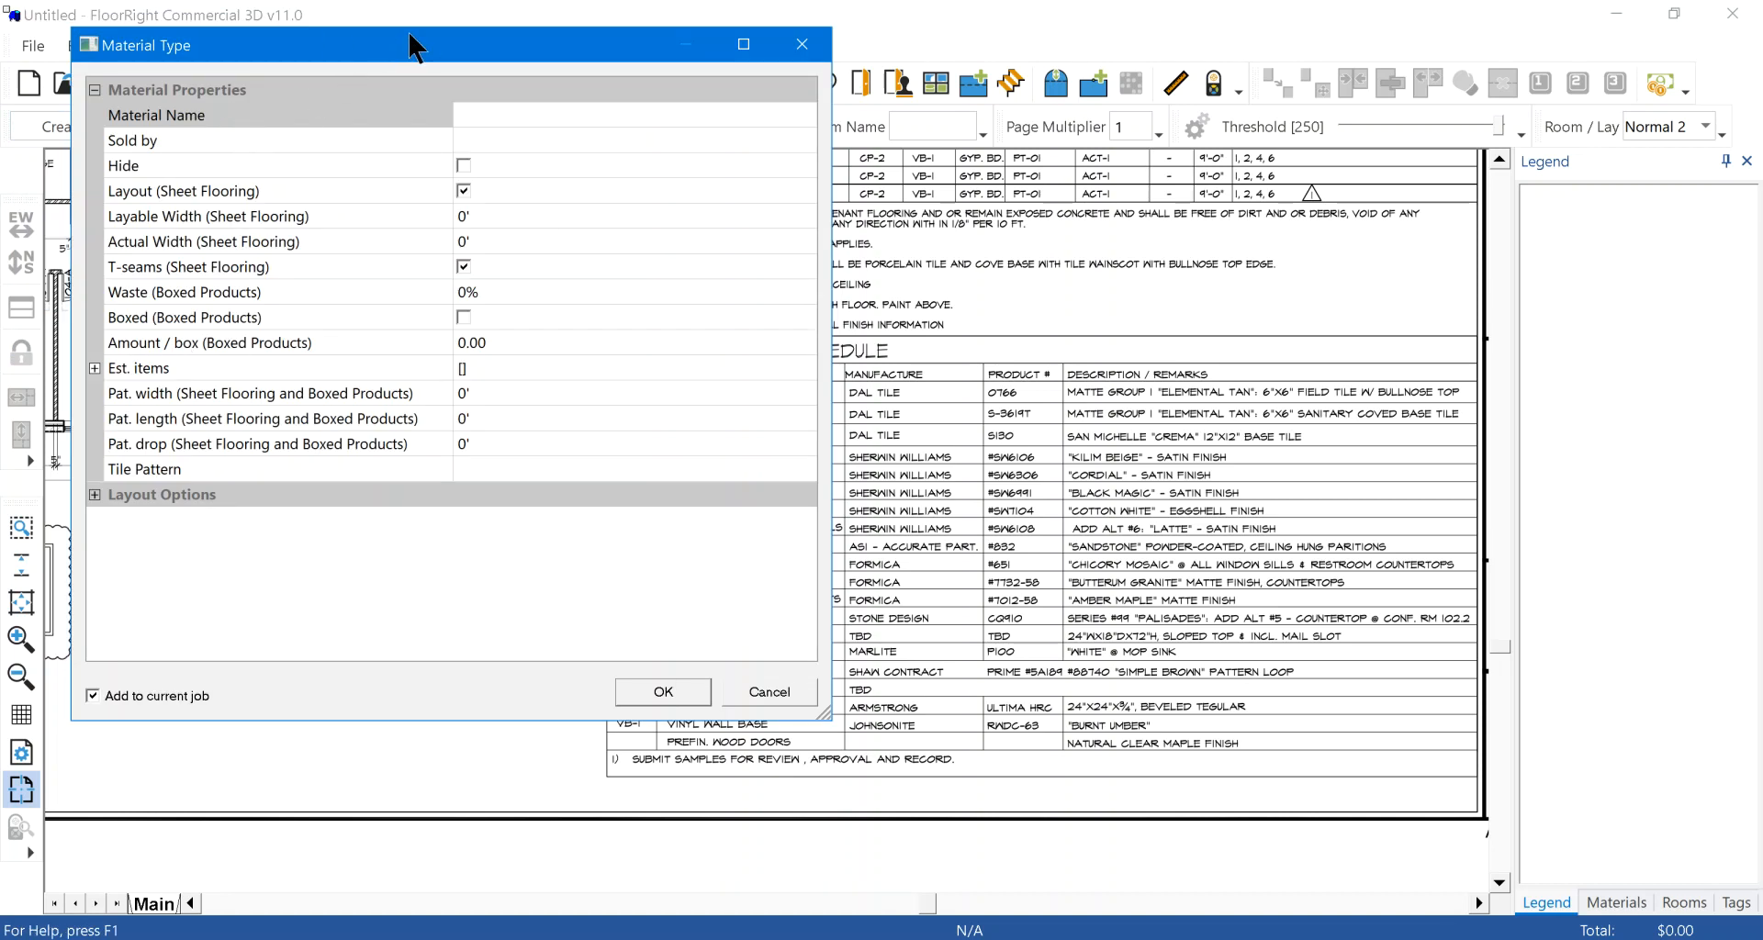
pyautogui.moveTo(403, 42); pyautogui.dragTo(384, 29)
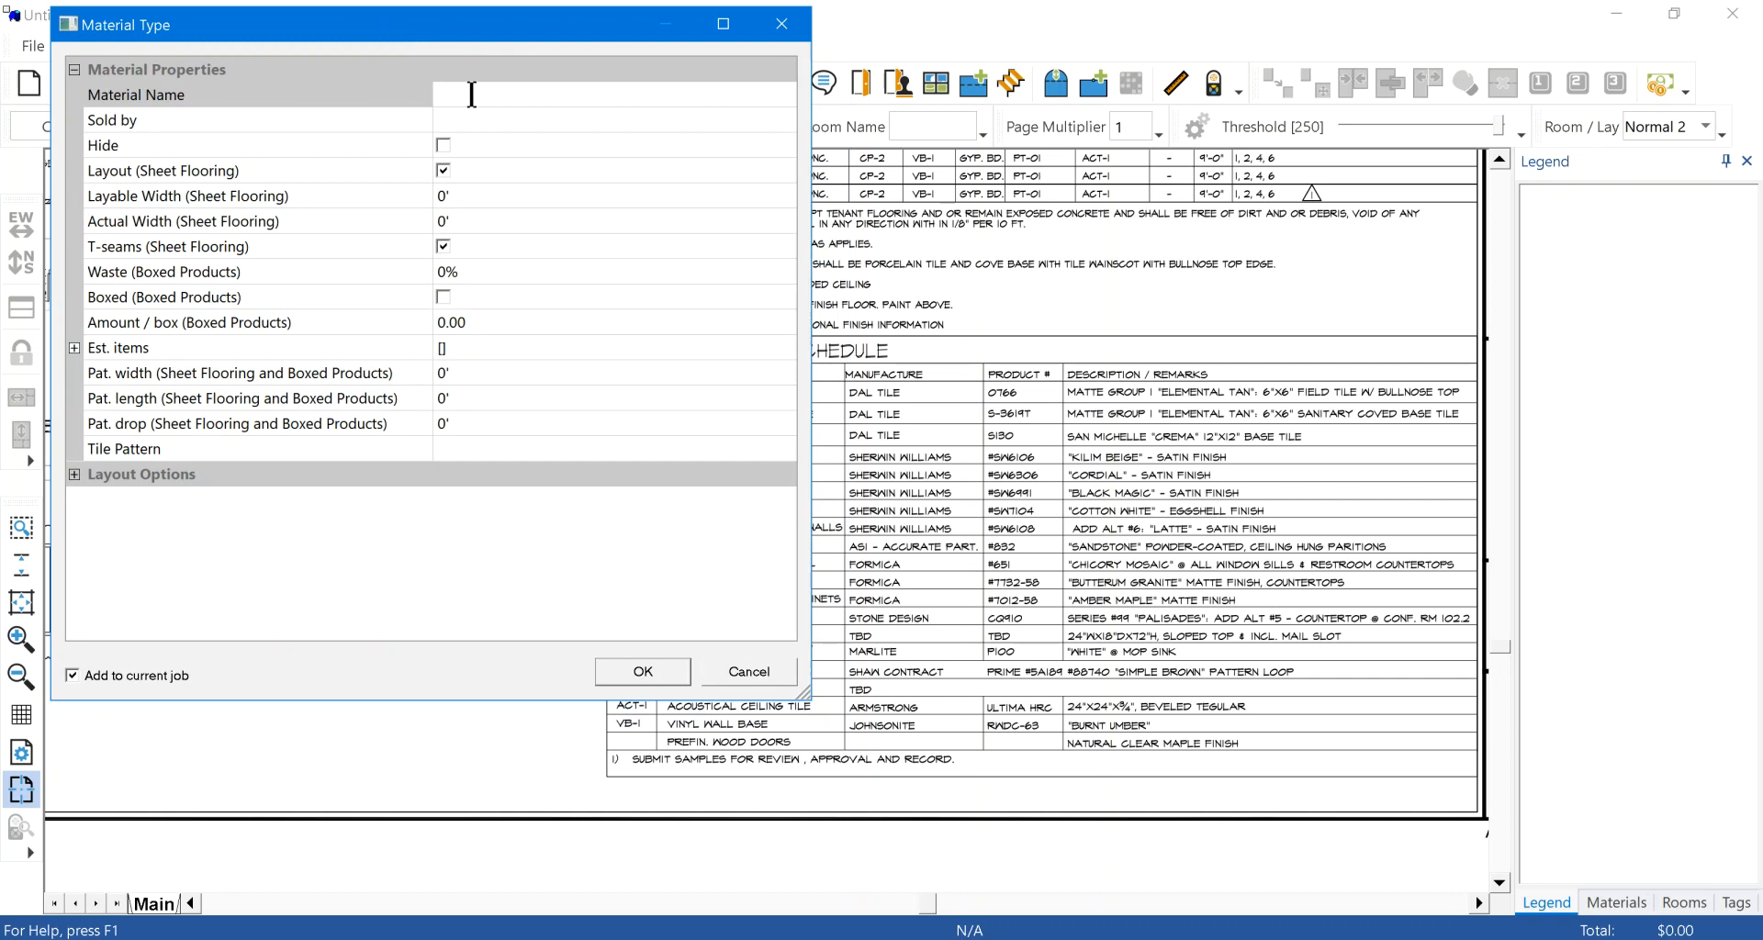
pyautogui.click(471, 95)
pyautogui.write('C')
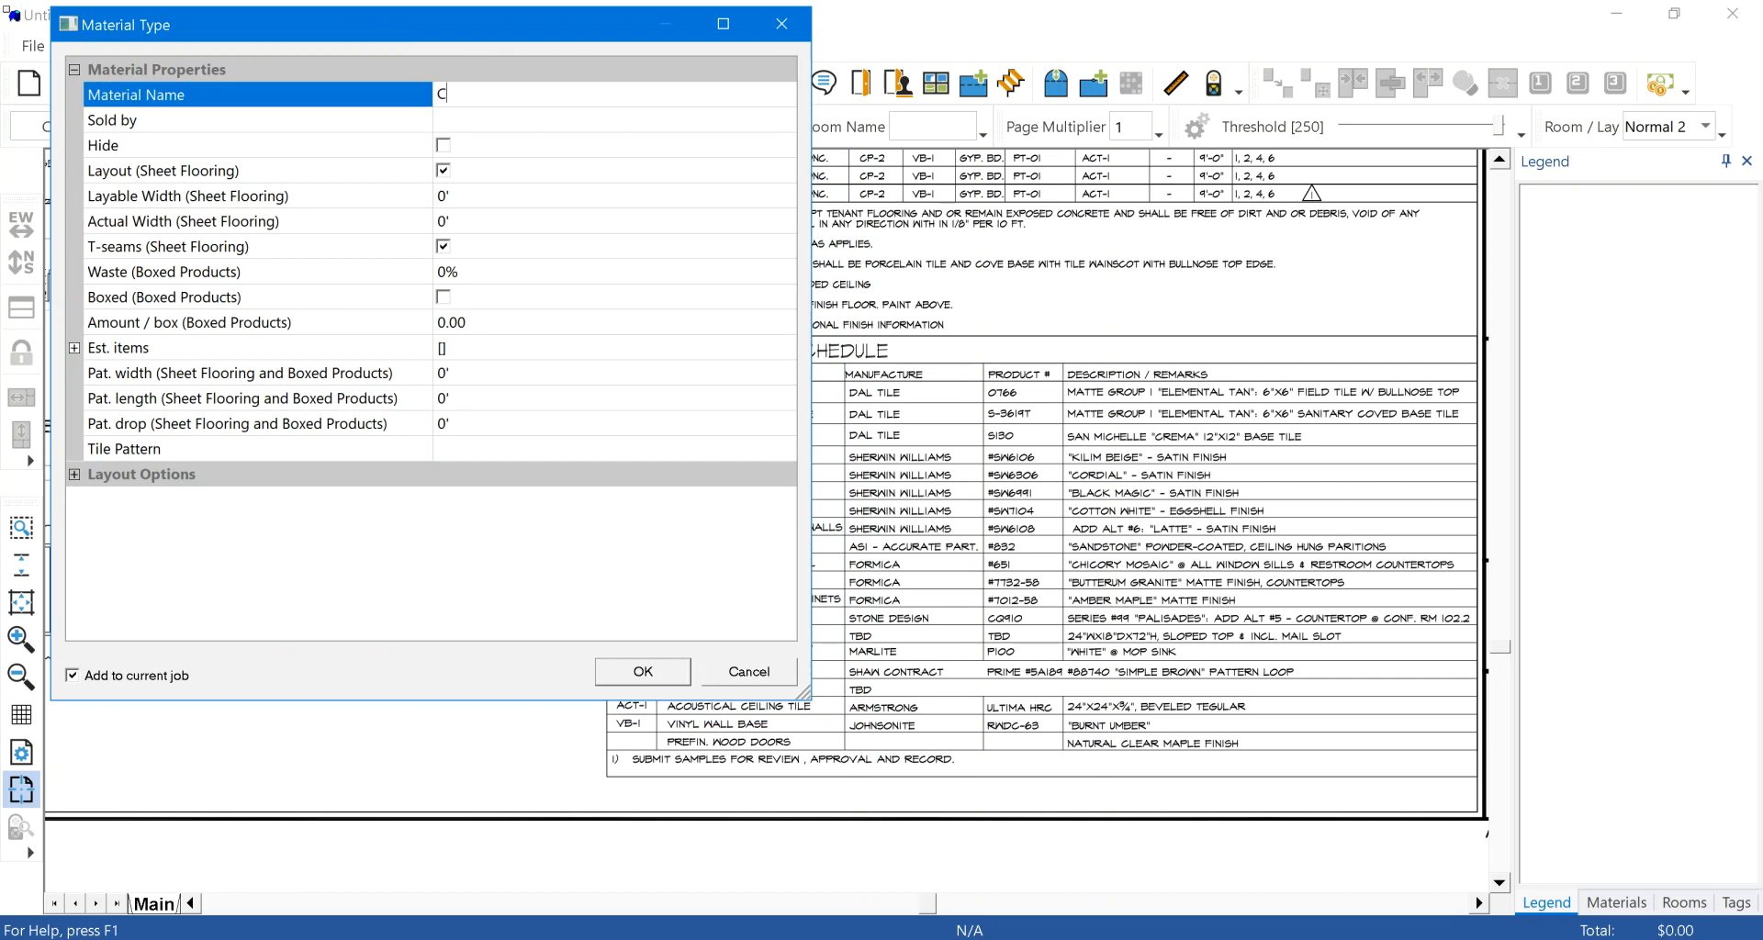
pyautogui.write('ARPET-1')
pyautogui.click(533, 119)
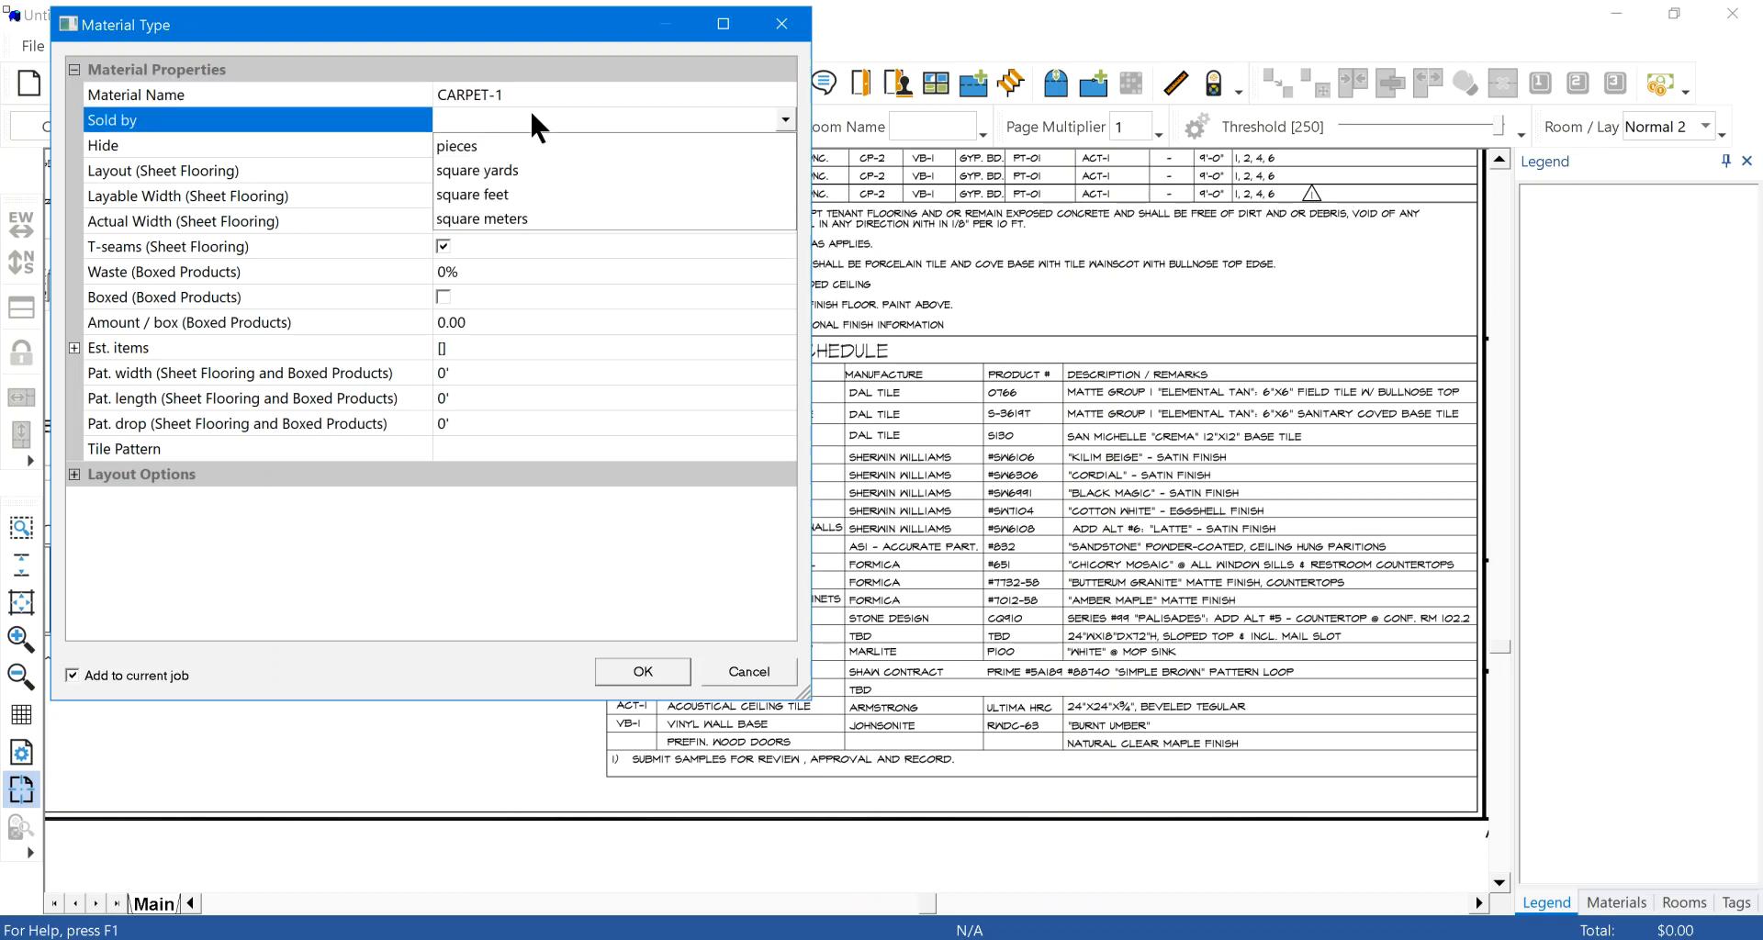
pyautogui.click(502, 169)
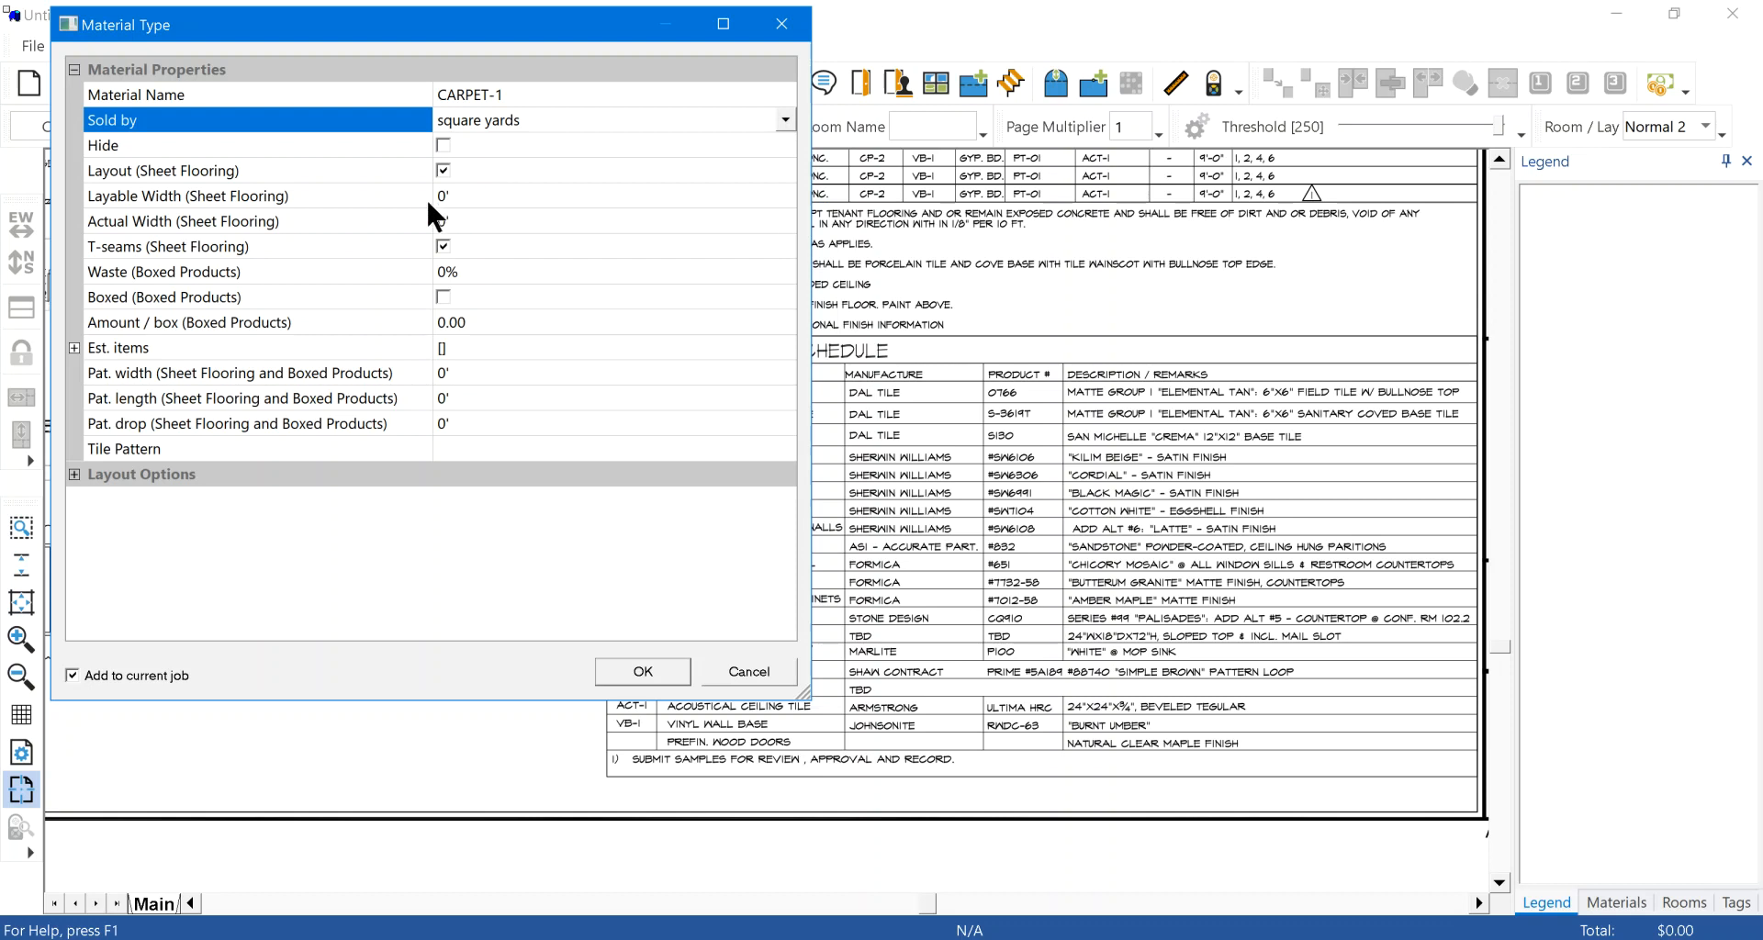
# Step: Set the carpet's layable width and actual width to 12 each and save the material type
pyautogui.click(373, 196)
pyautogui.moveTo(458, 197); pyautogui.dragTo(422, 199)
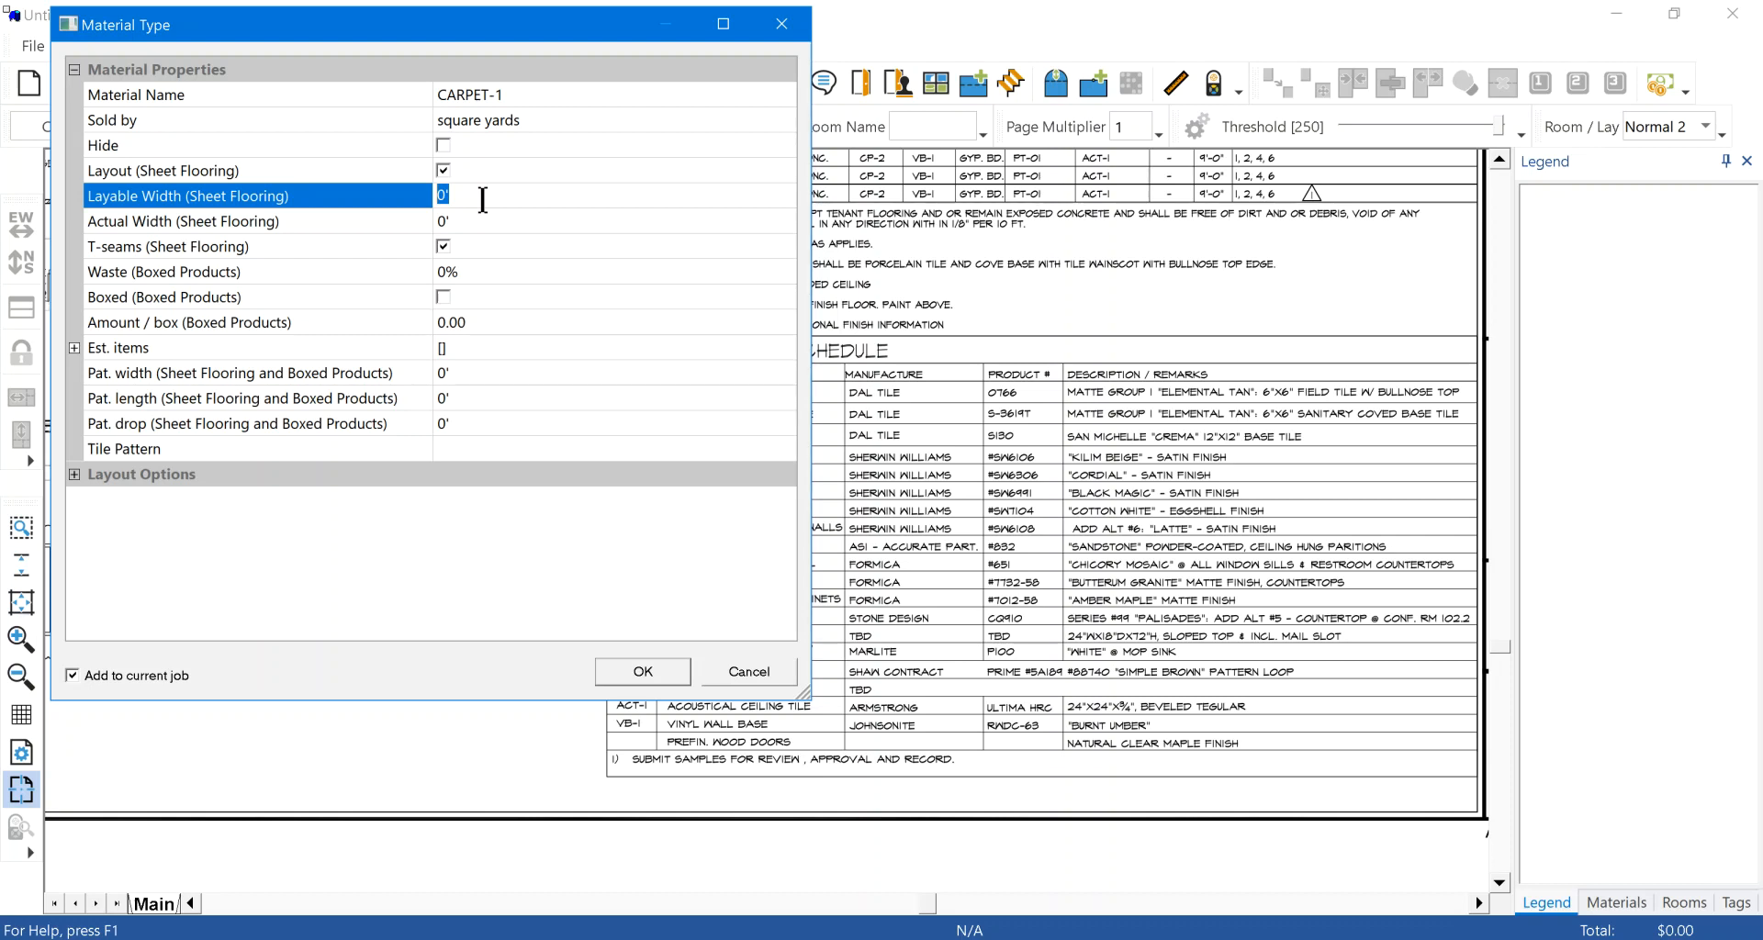
pyautogui.write('12')
pyautogui.click(472, 220)
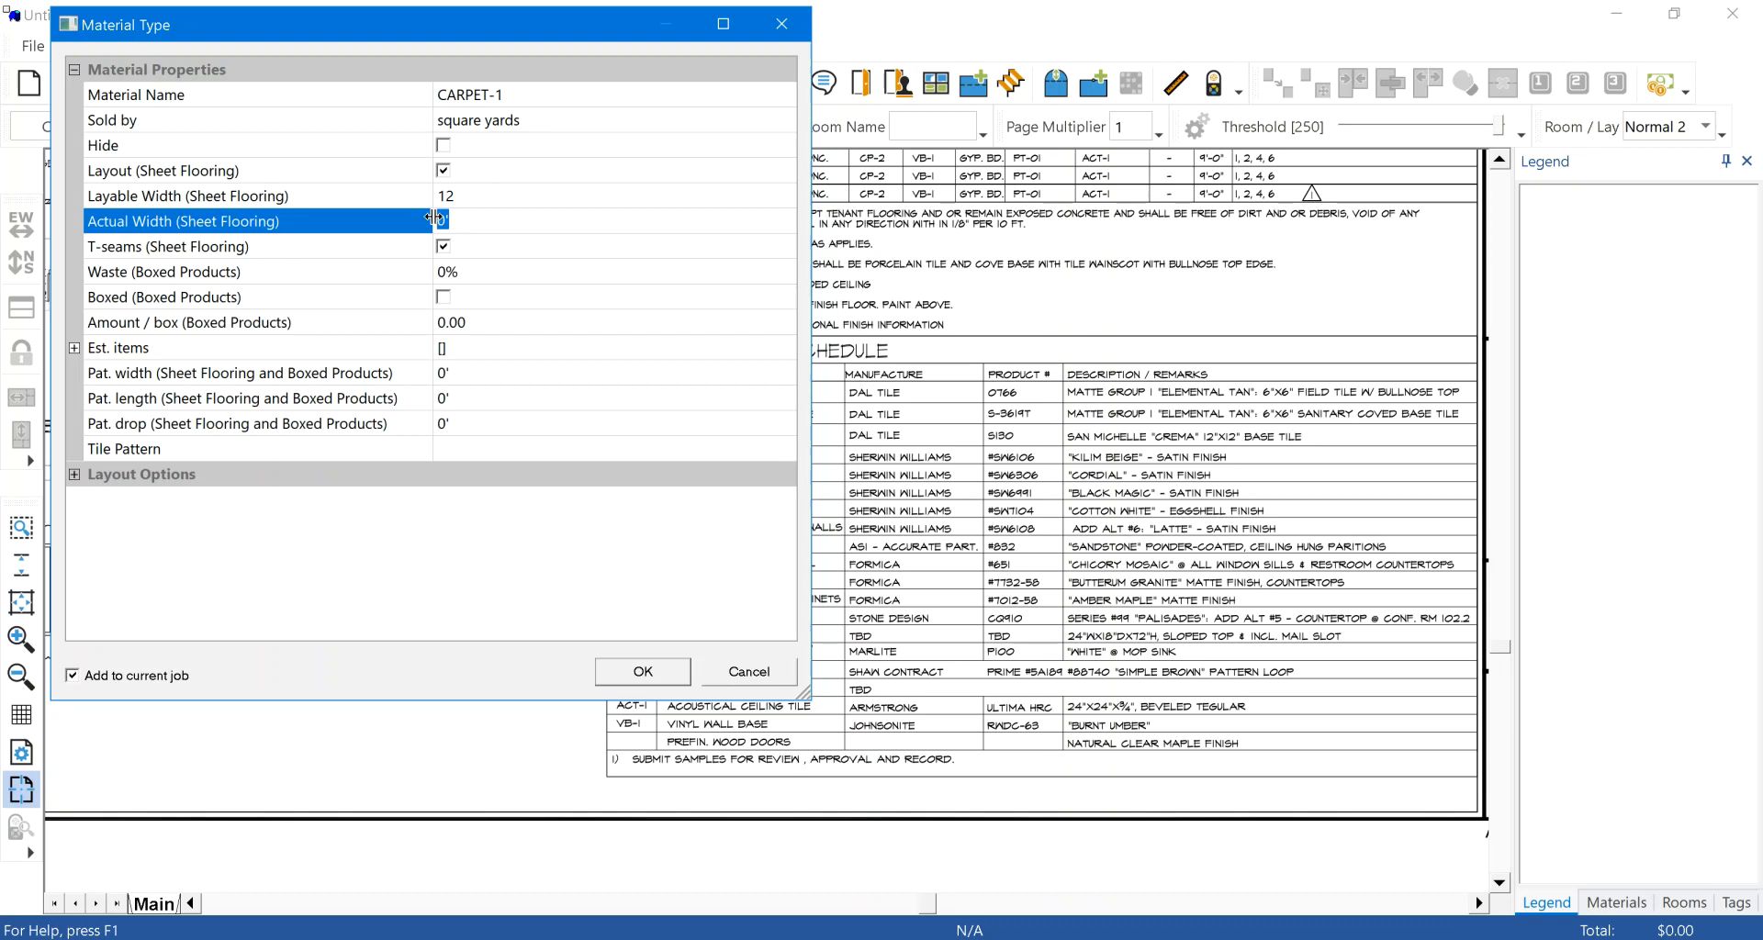
pyautogui.write('12')
pyautogui.click(310, 376)
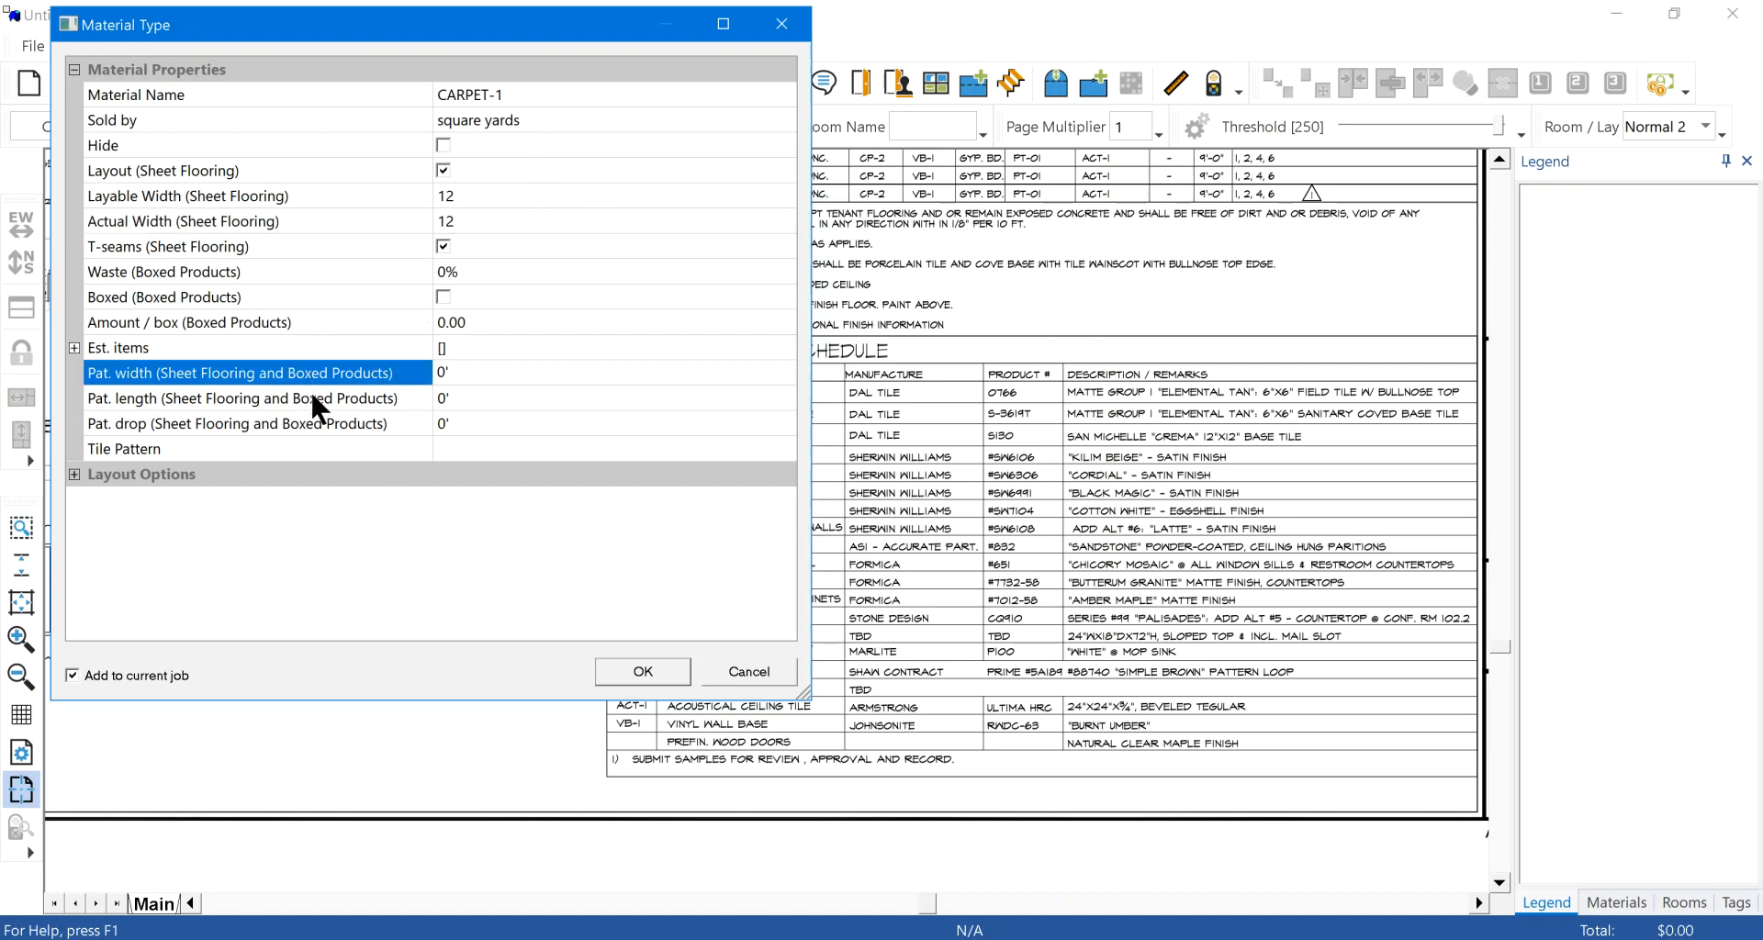
pyautogui.click(310, 391)
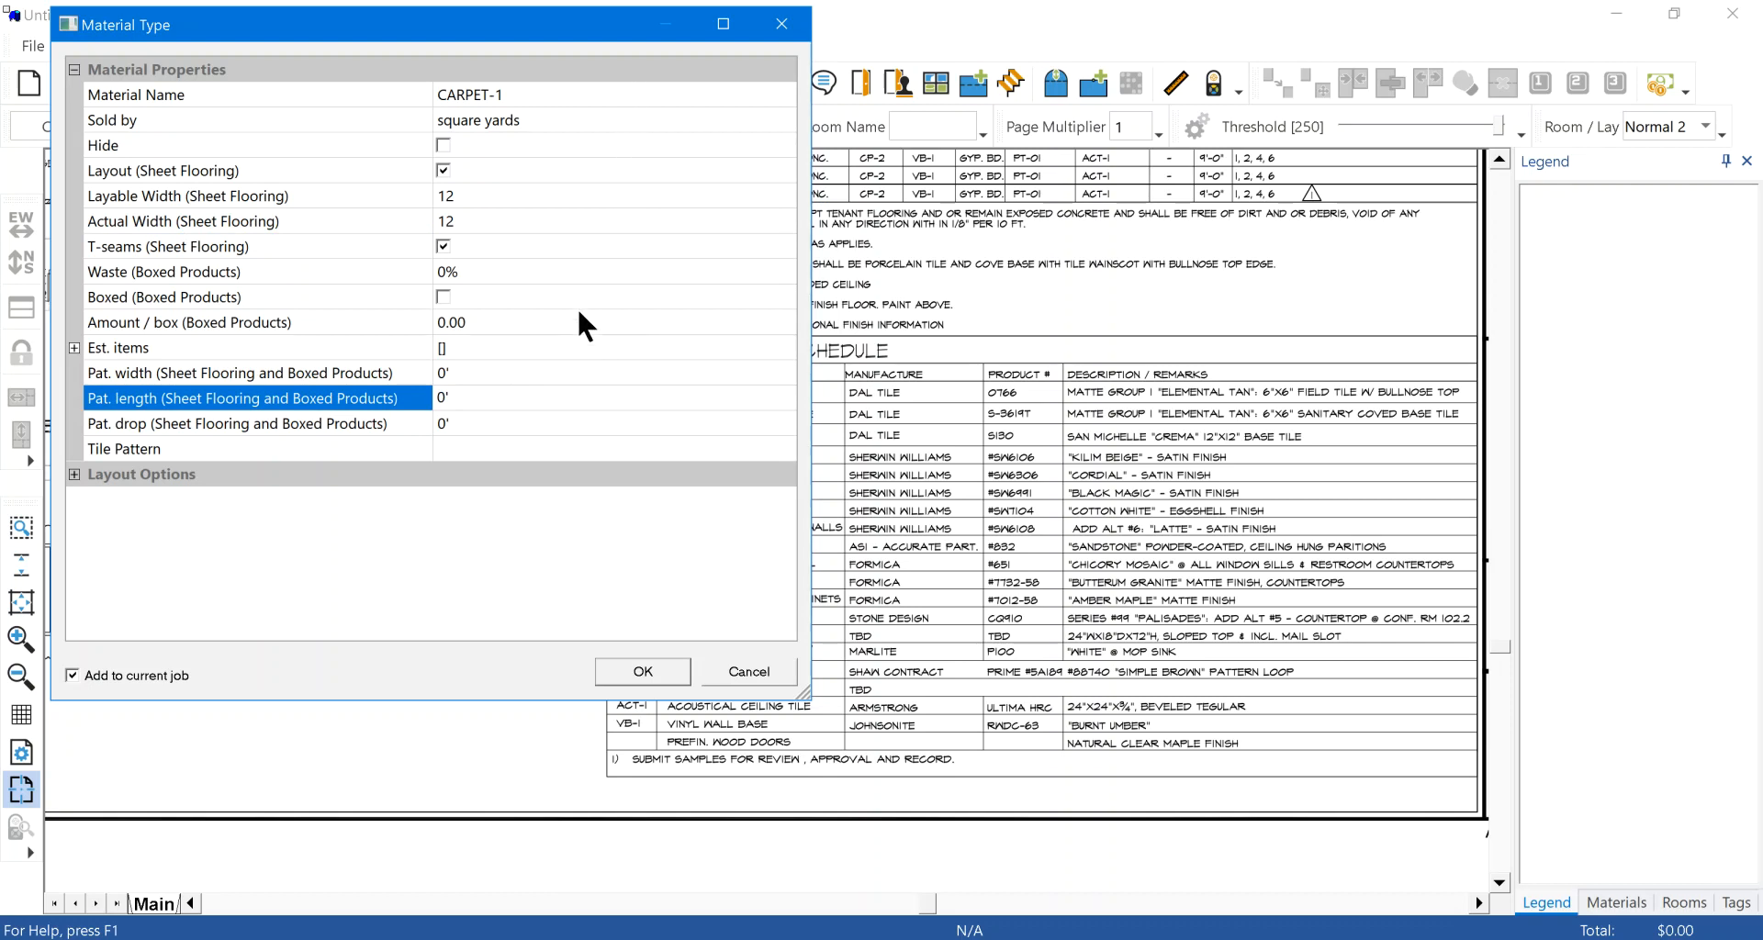
pyautogui.click(663, 678)
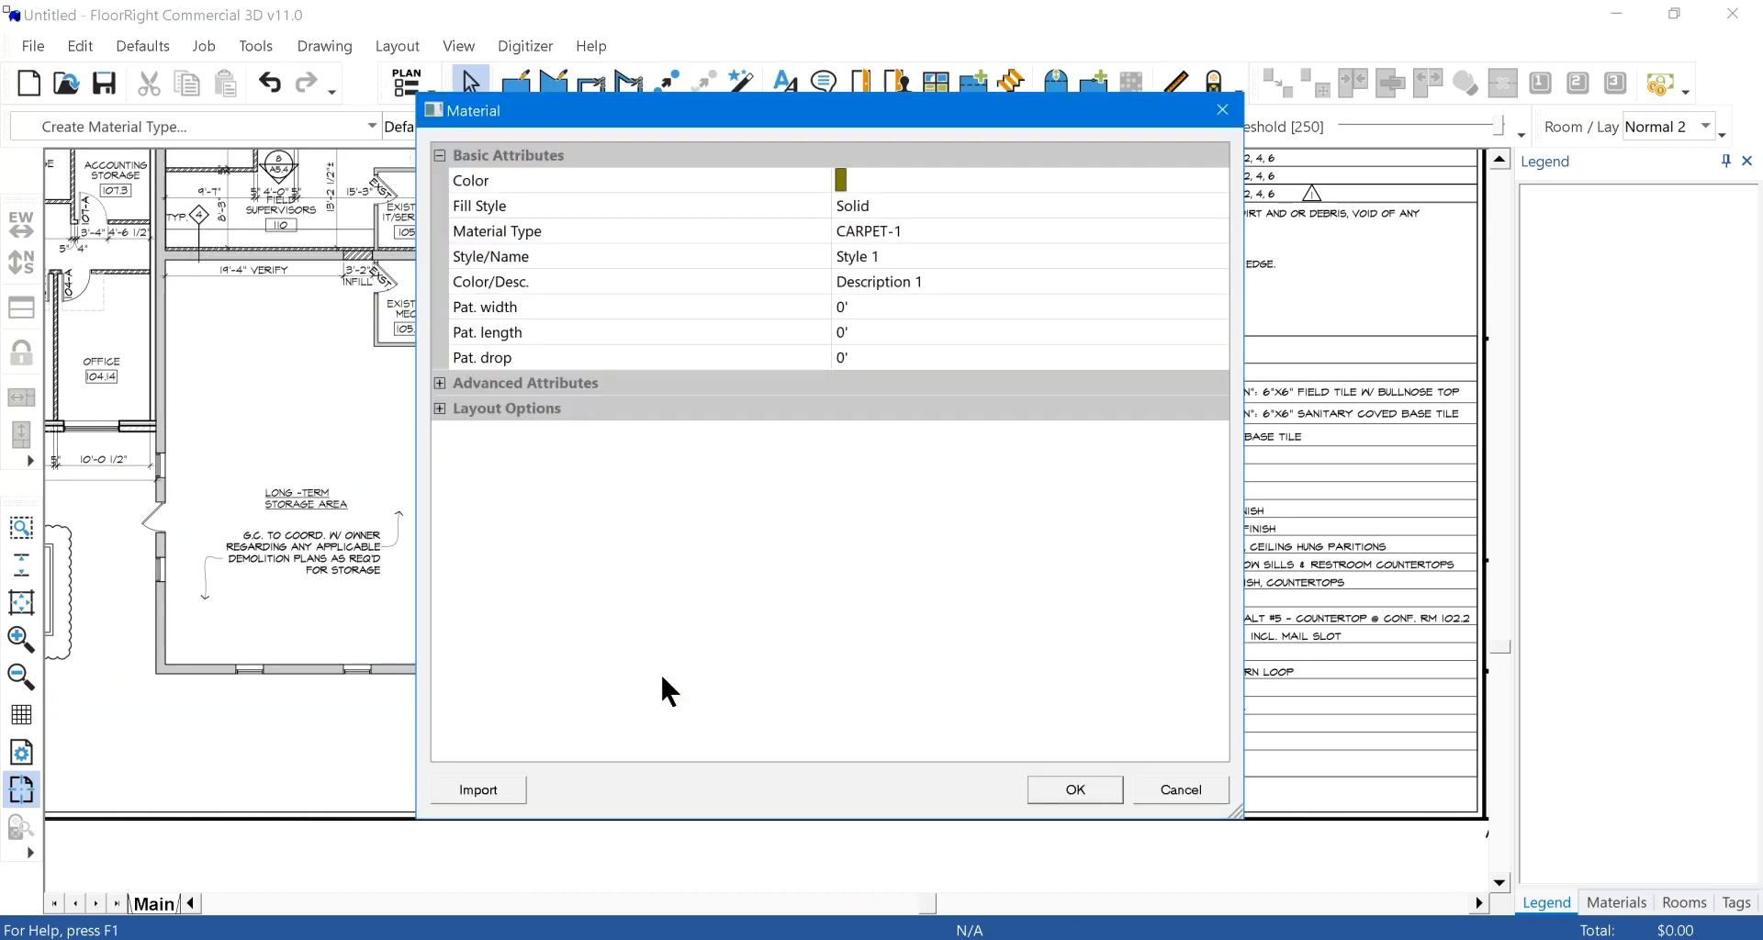
# Step: Name the new material's style CARPET-1 and save the material
pyautogui.click(905, 254)
pyautogui.write('CARPET-1')
pyautogui.click(1074, 790)
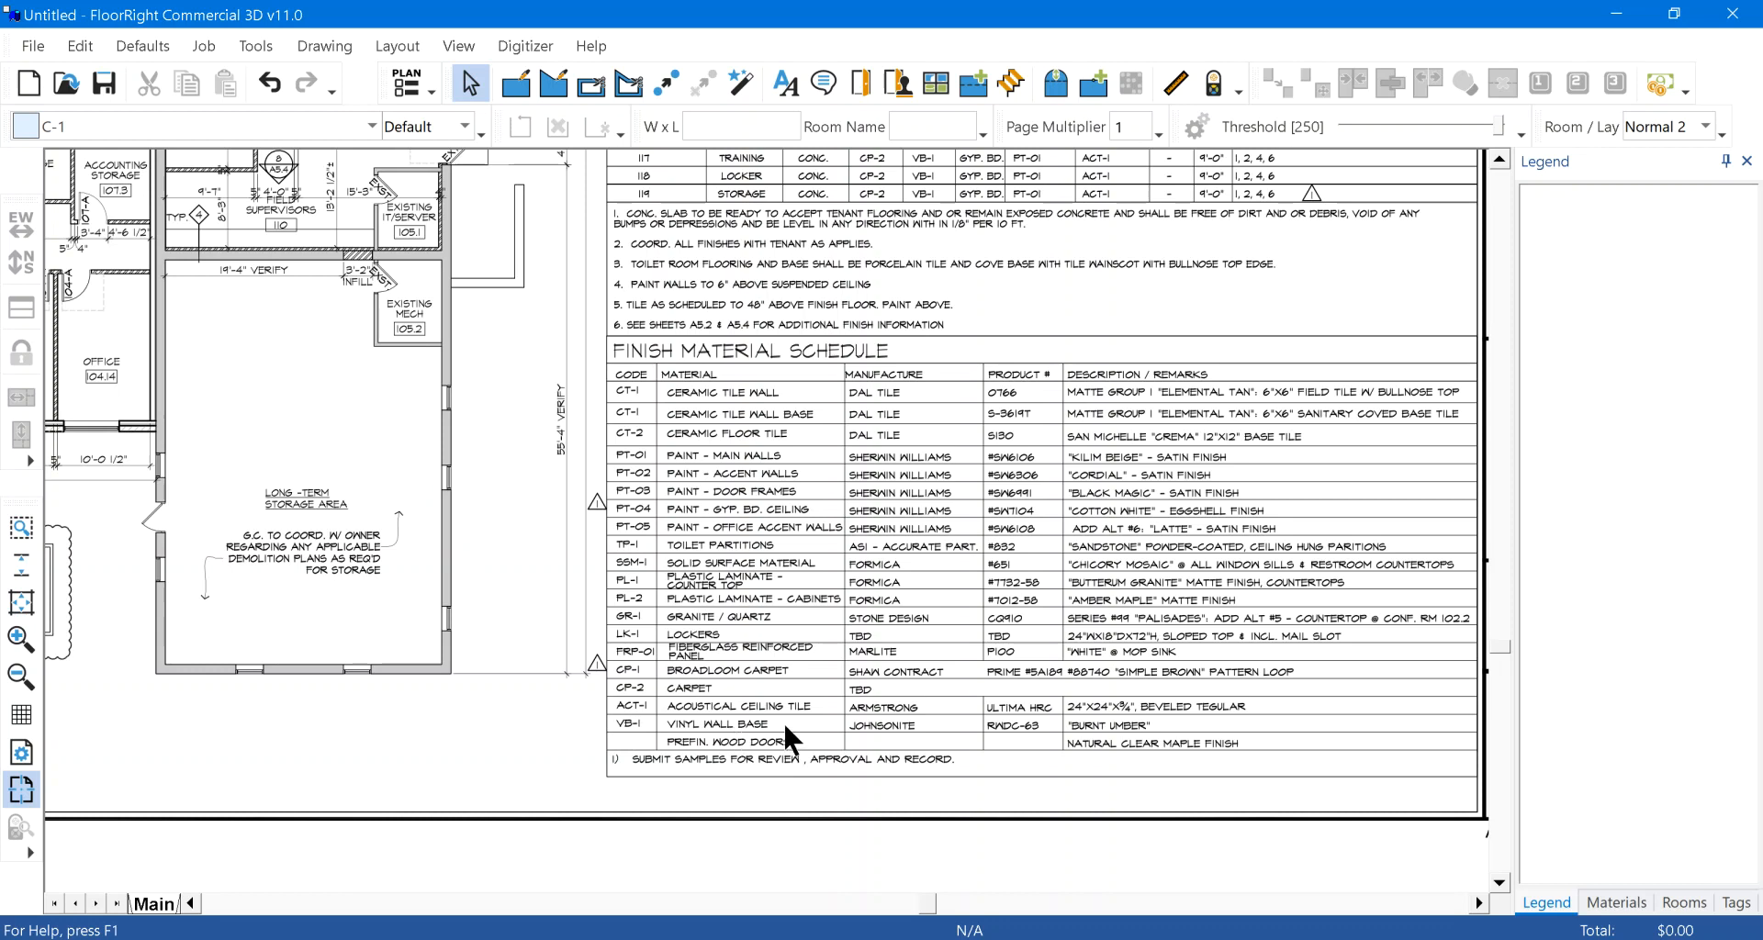
# Step: Add a new tag named VB-1 to the tag list for the schedule's vinyl wall base
pyautogui.click(81, 46)
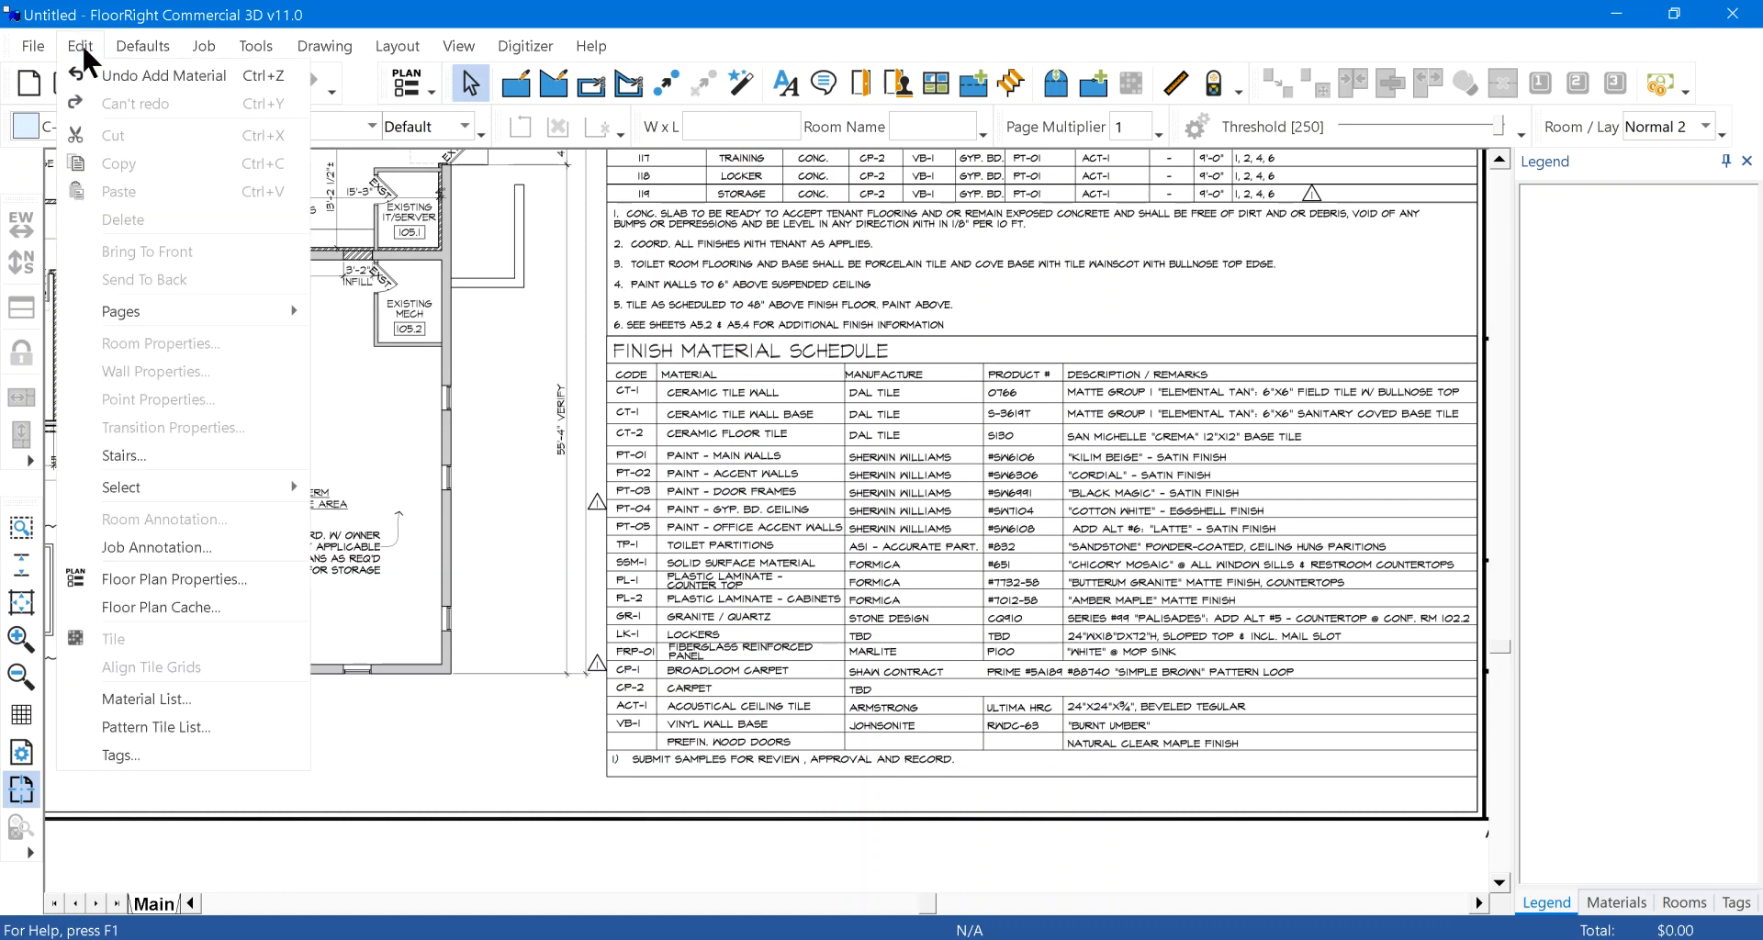
pyautogui.click(157, 752)
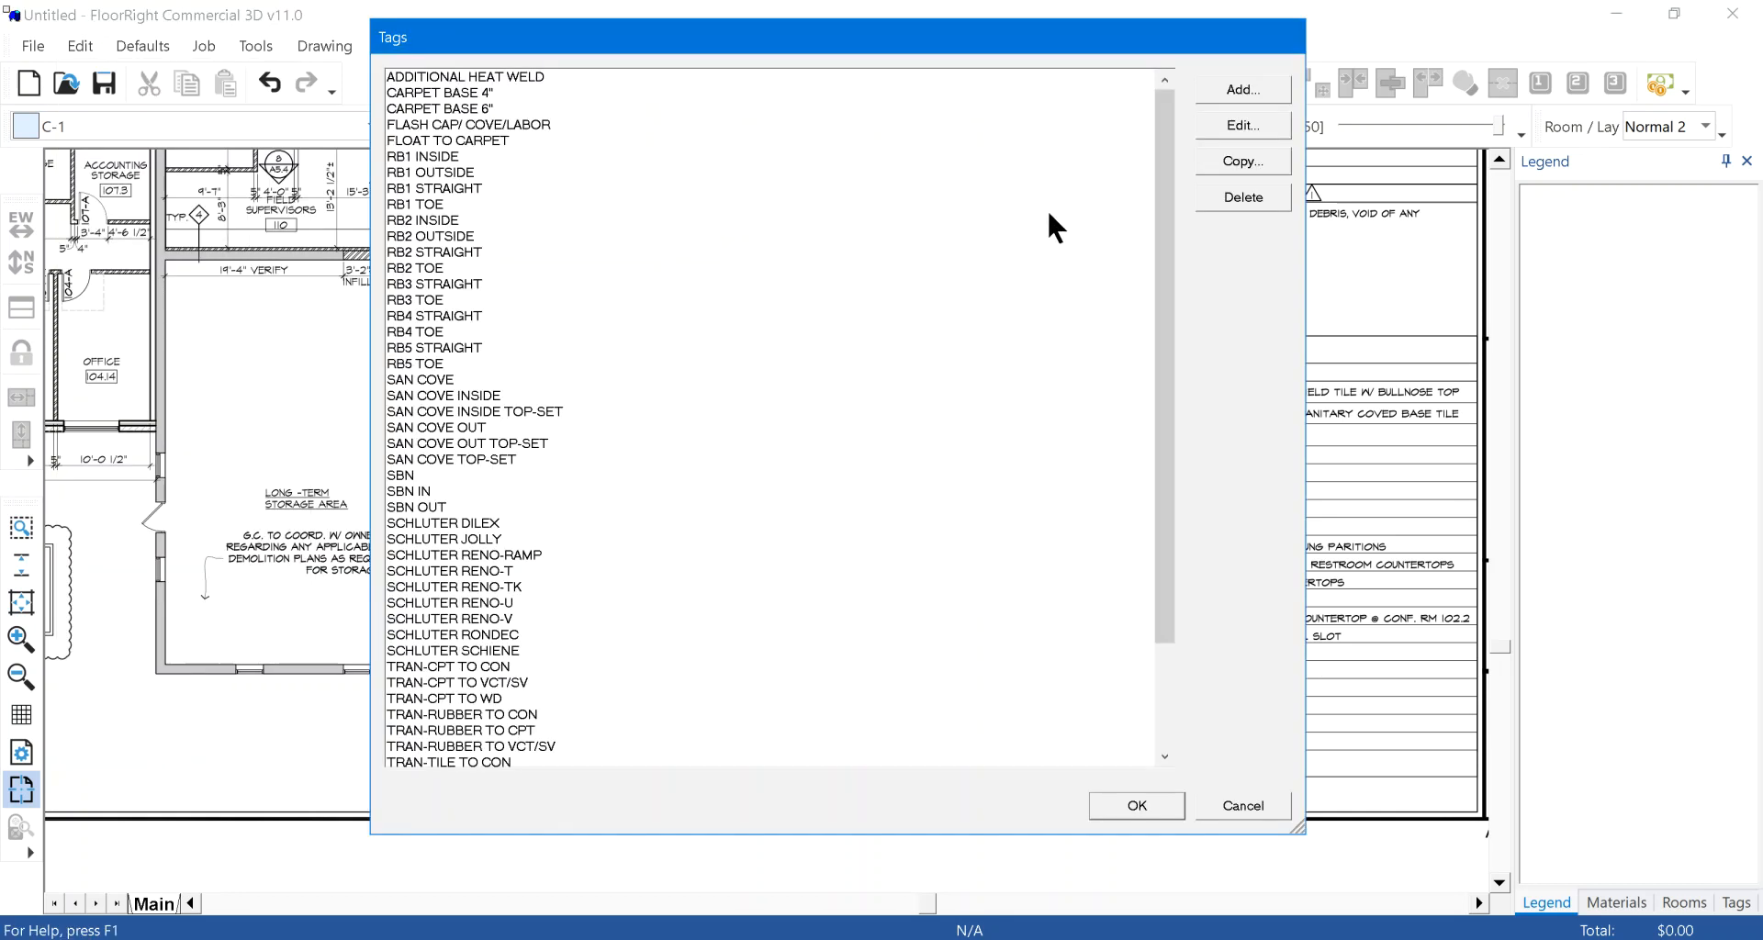
pyautogui.click(1213, 91)
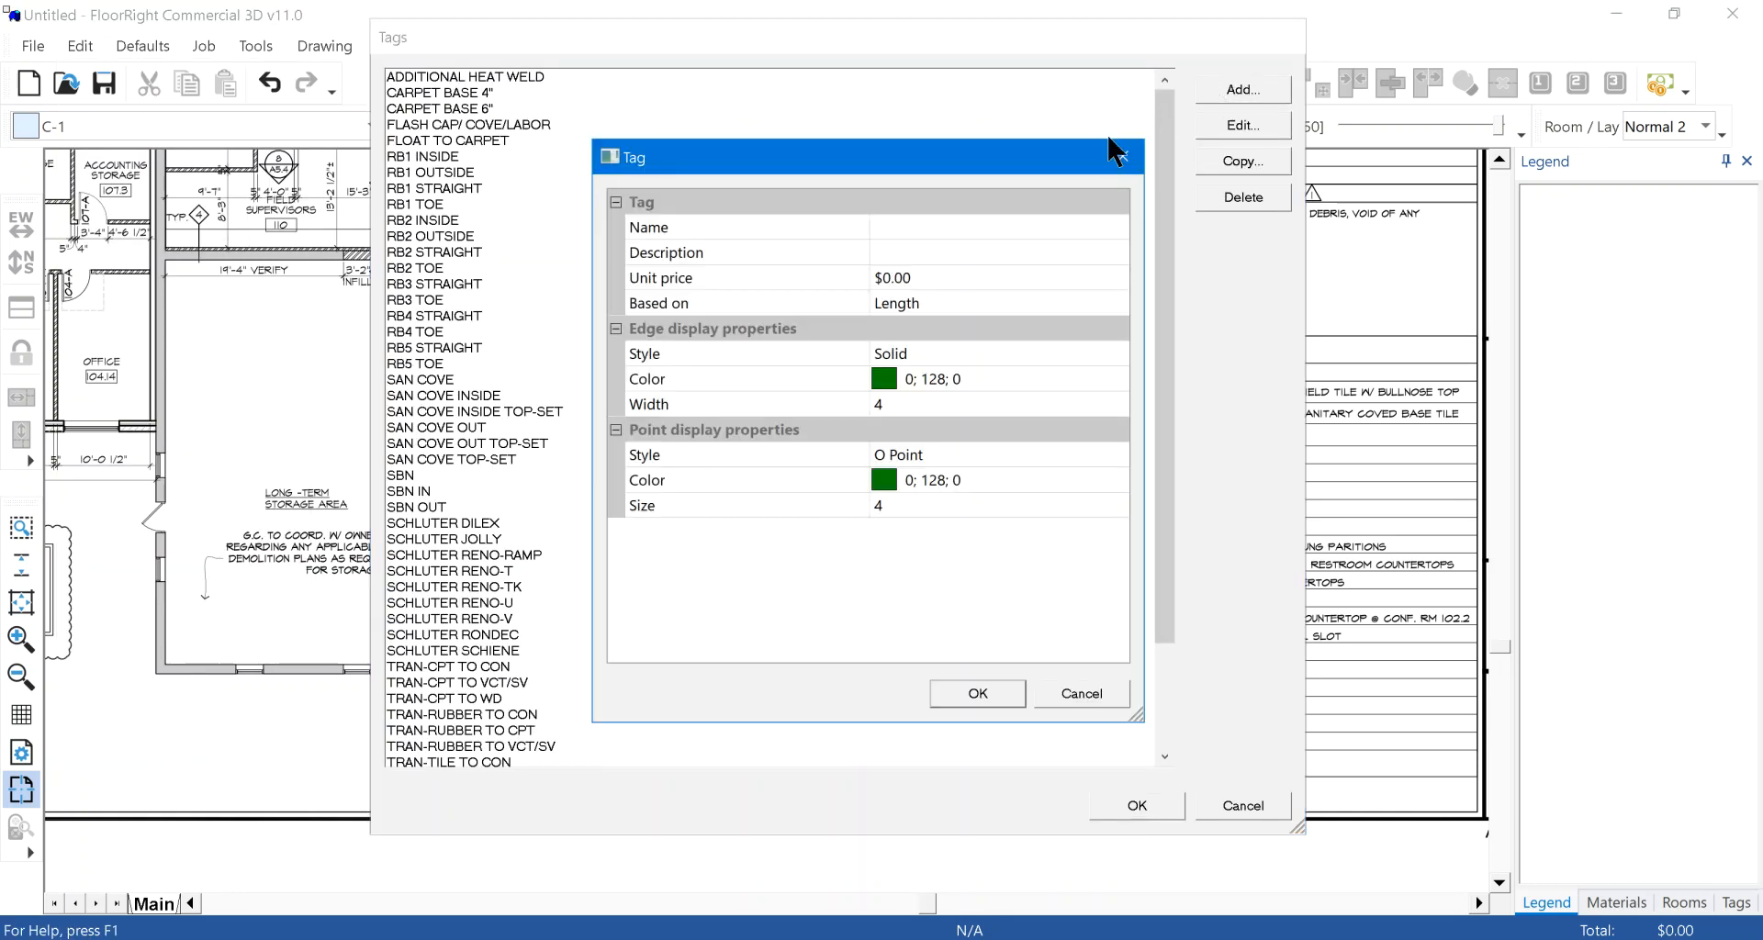
pyautogui.click(942, 231)
pyautogui.write('VB-1')
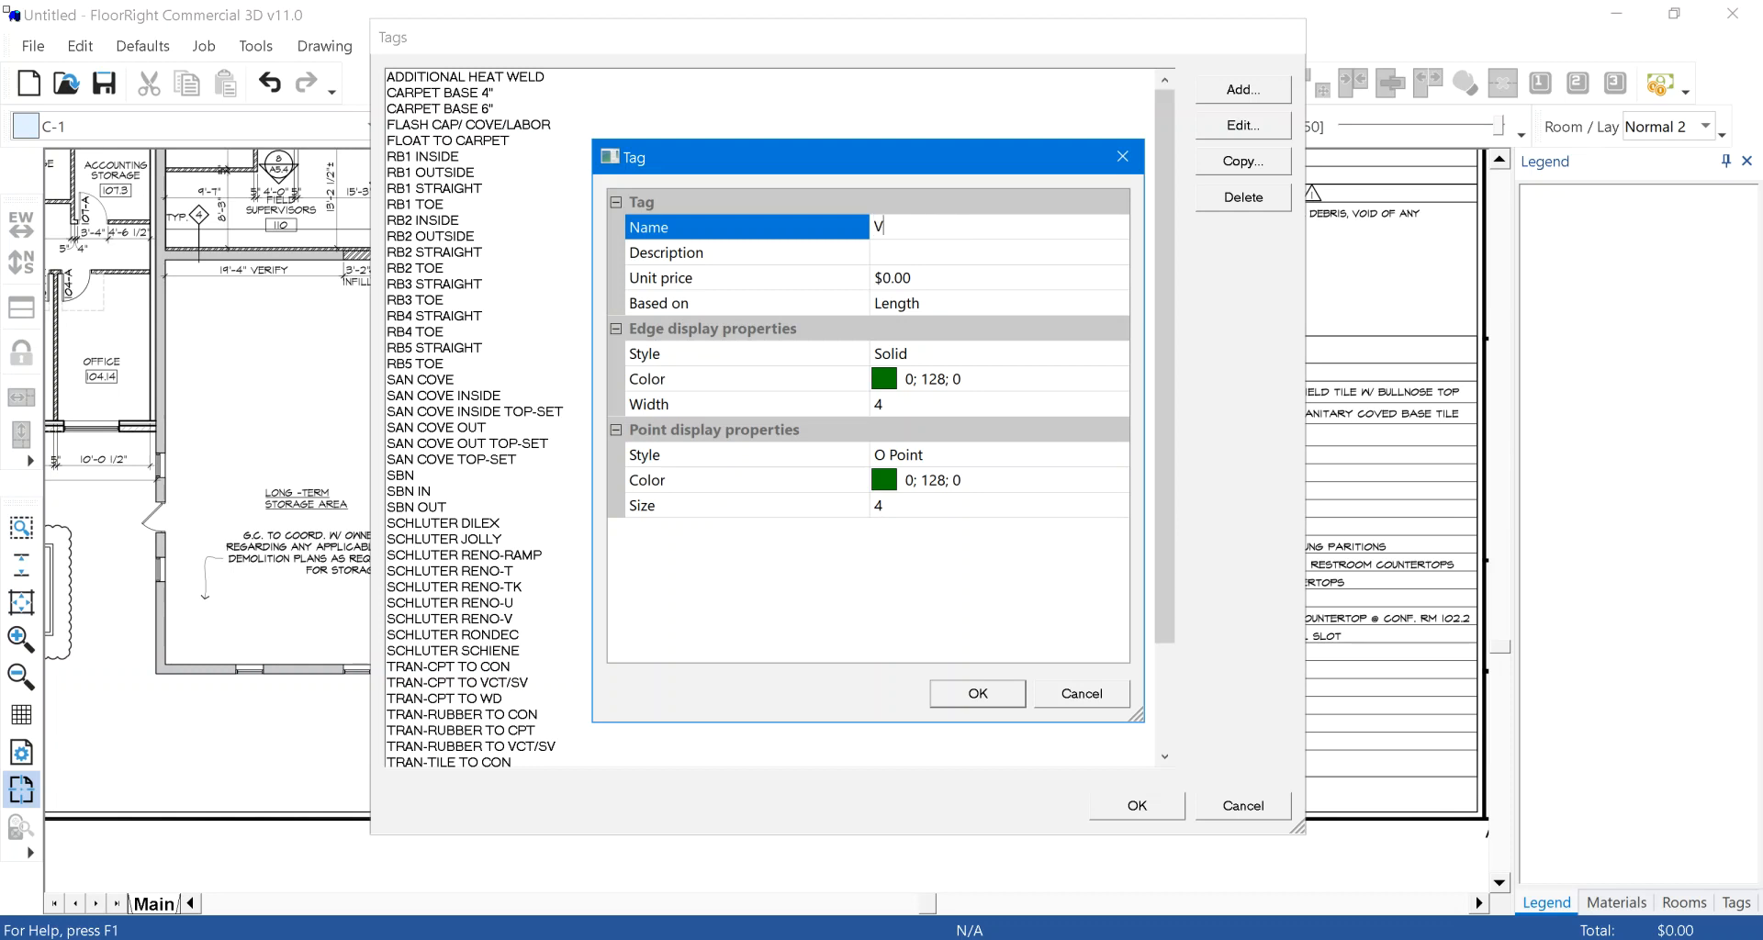
# Step: Save the VB-1 tag with its quantity based on Length and accept the updated tag list
pyautogui.click(958, 256)
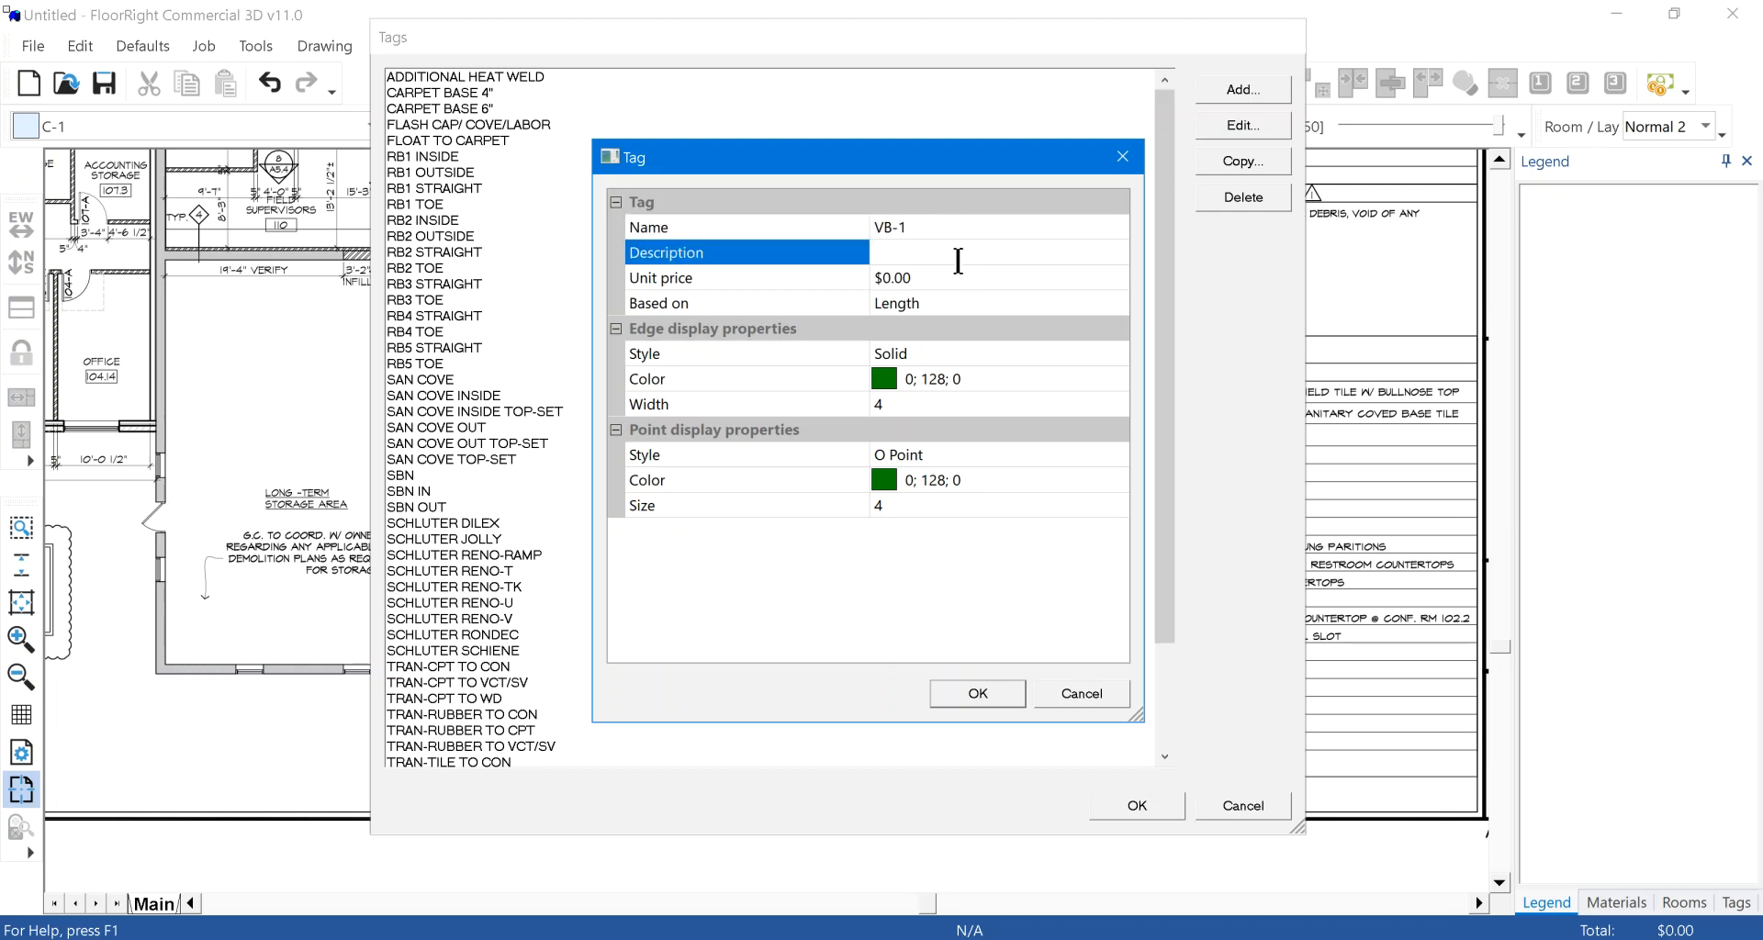
pyautogui.click(949, 277)
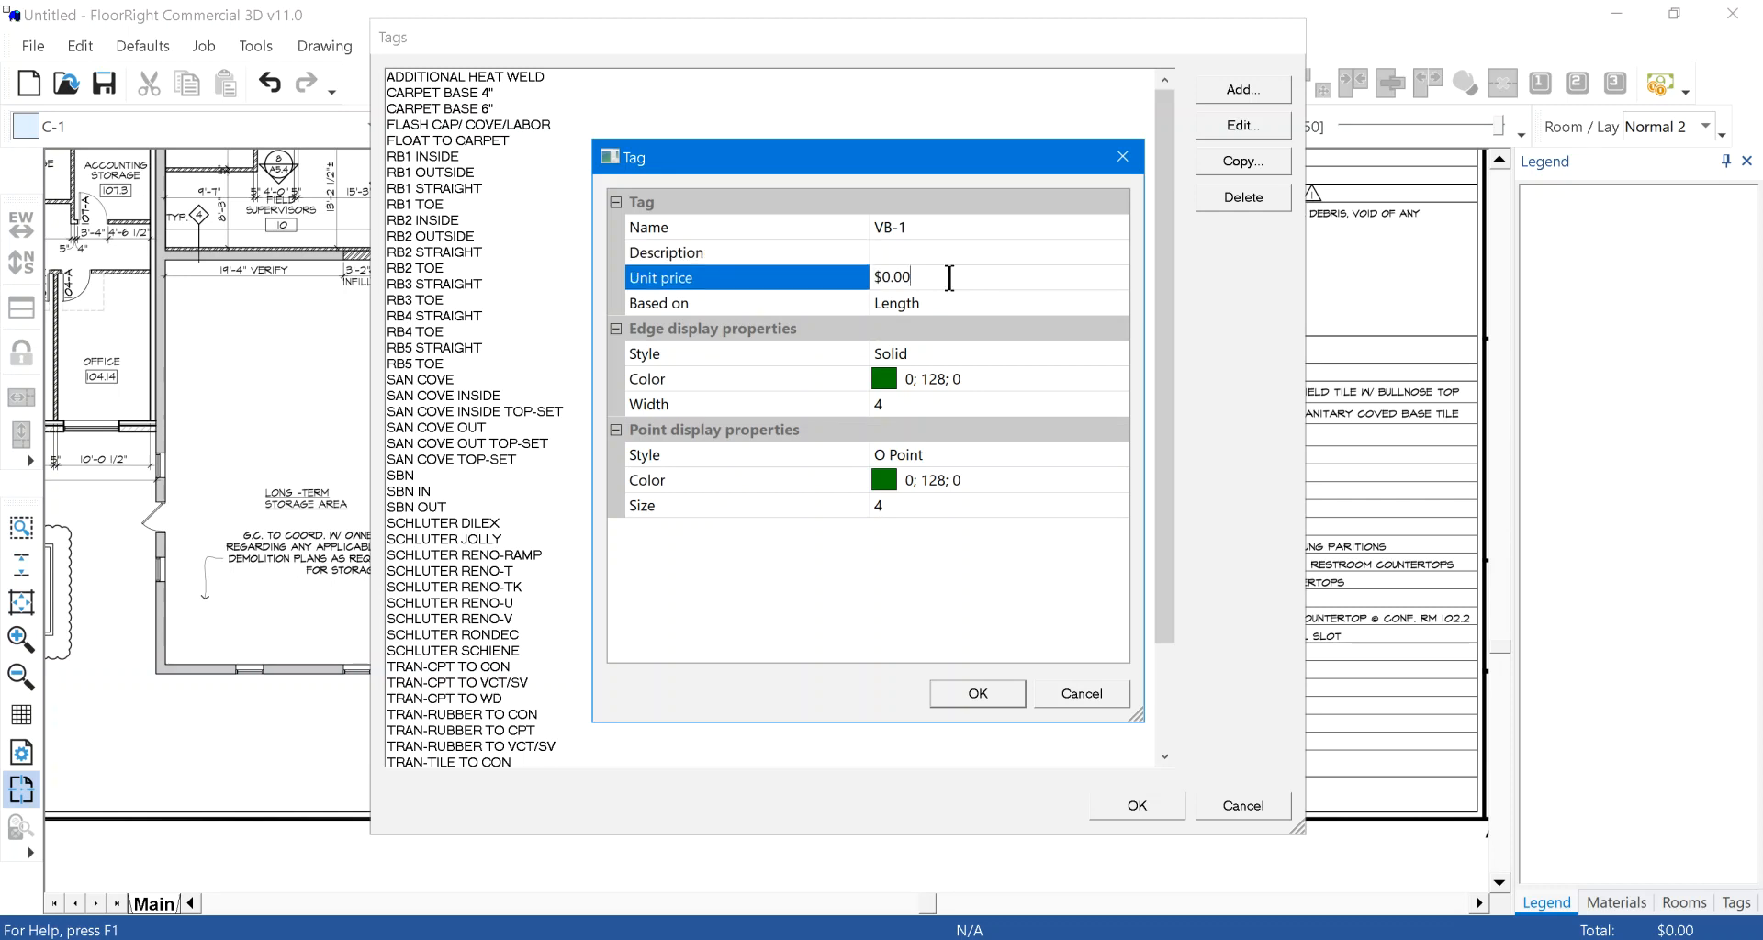
pyautogui.click(944, 301)
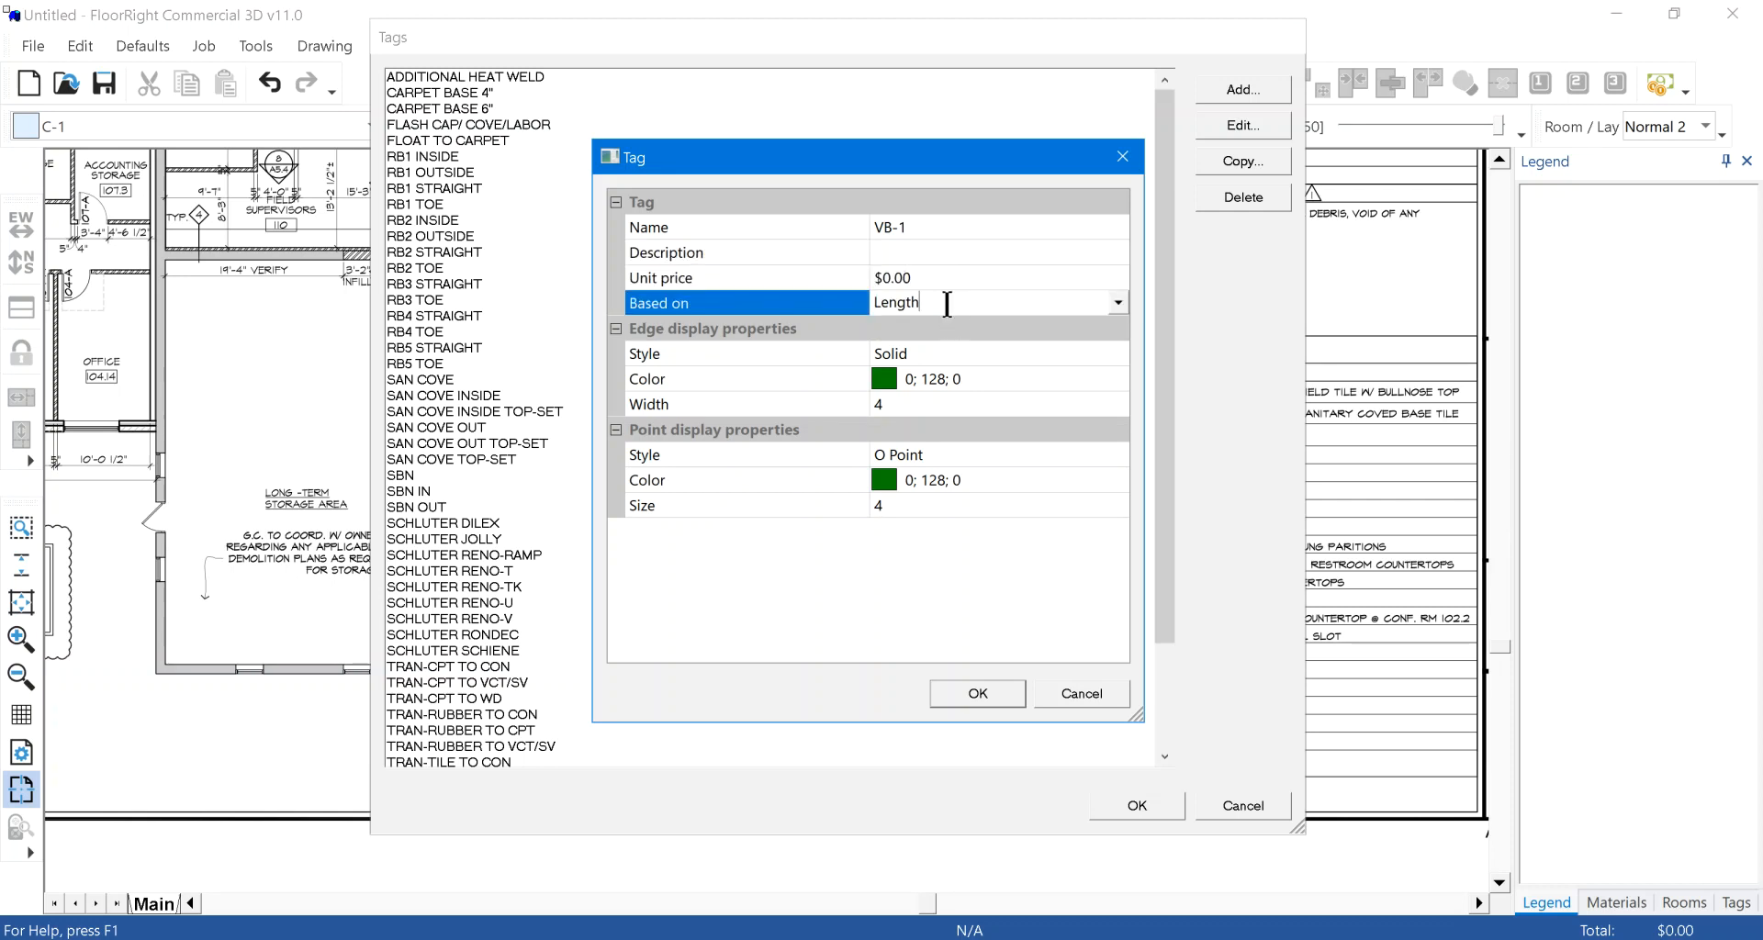
pyautogui.click(1116, 302)
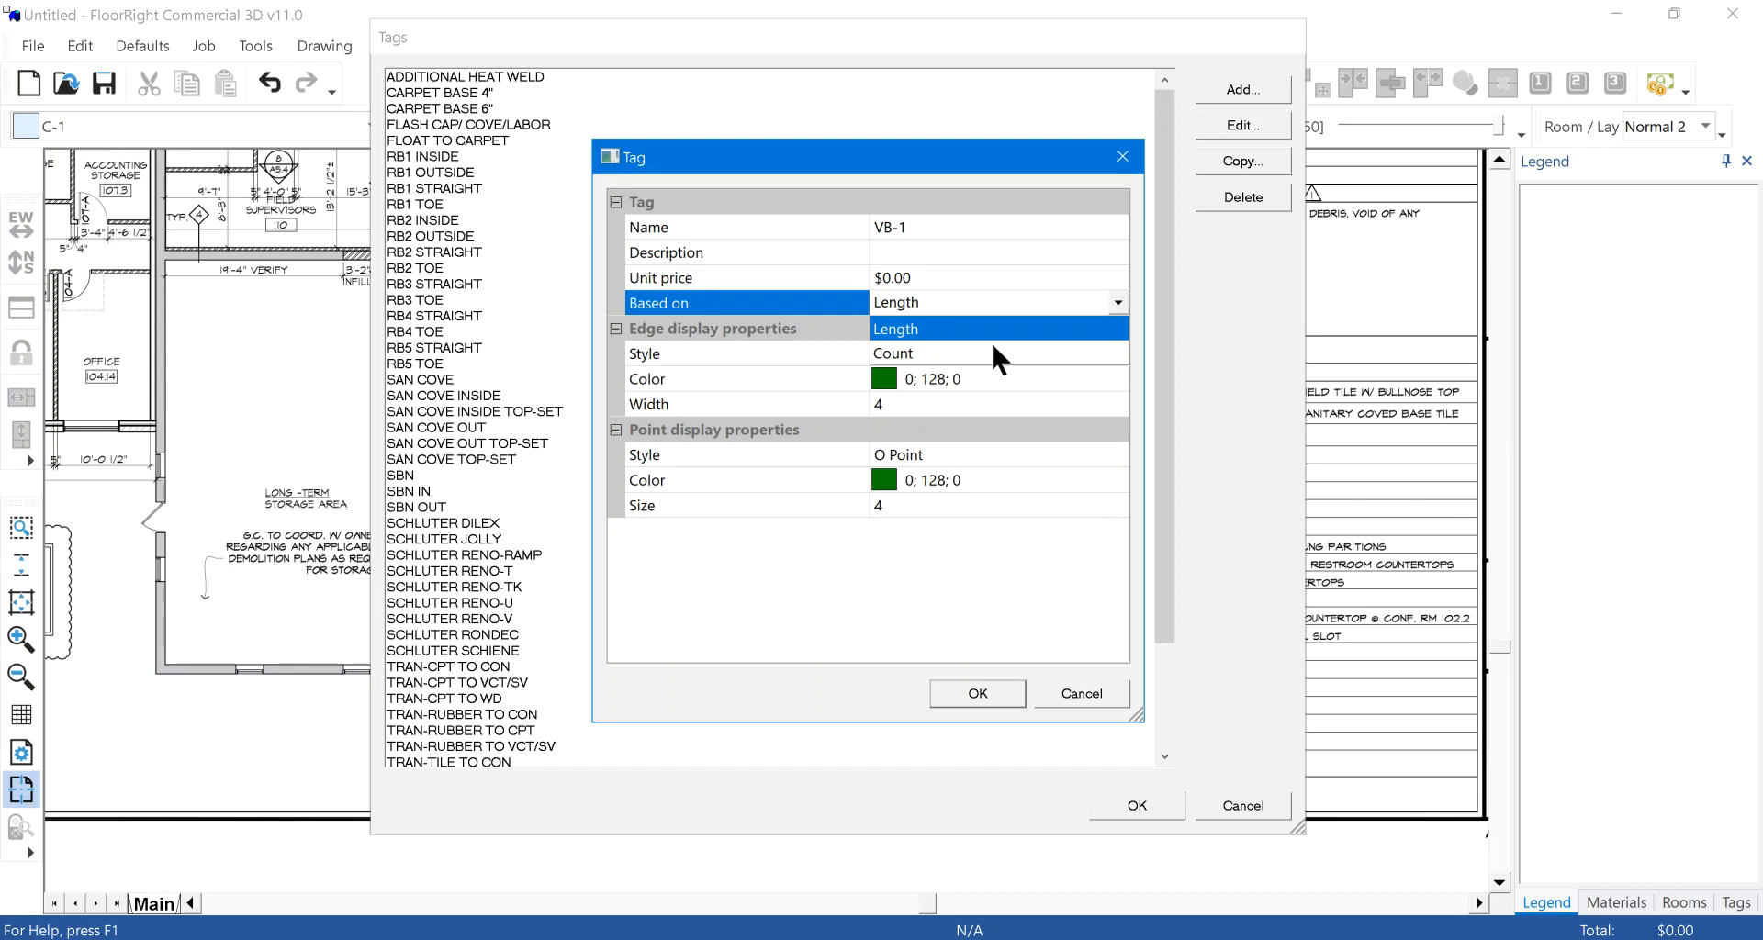
pyautogui.click(977, 597)
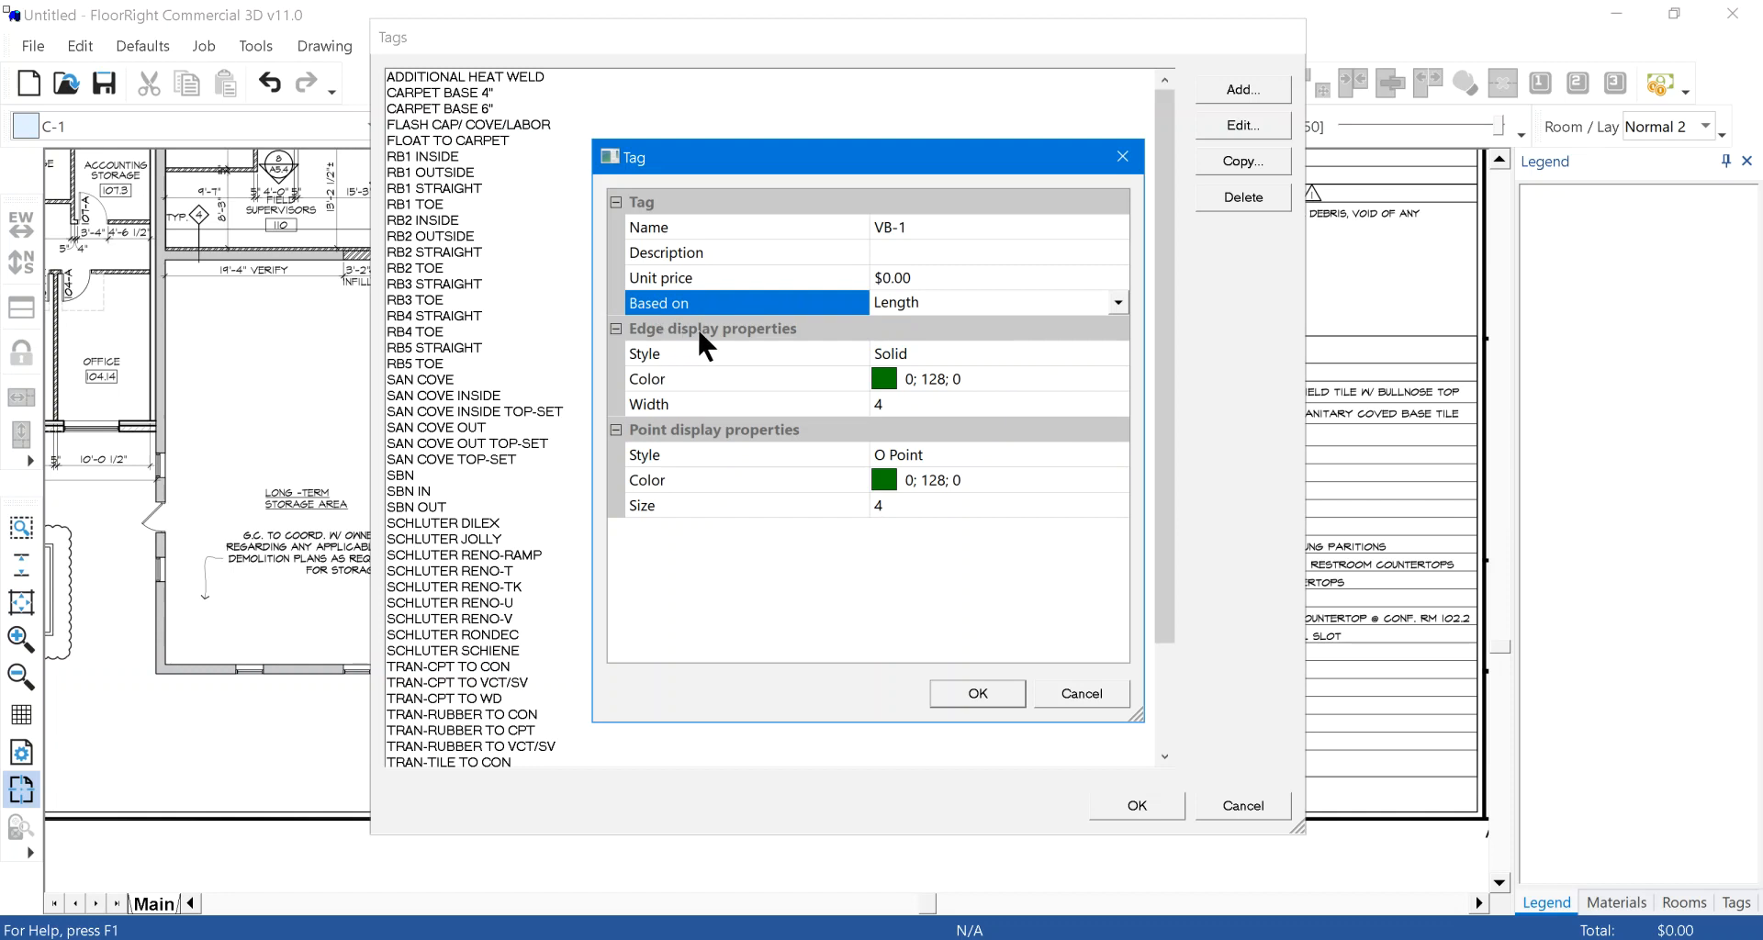
pyautogui.click(745, 329)
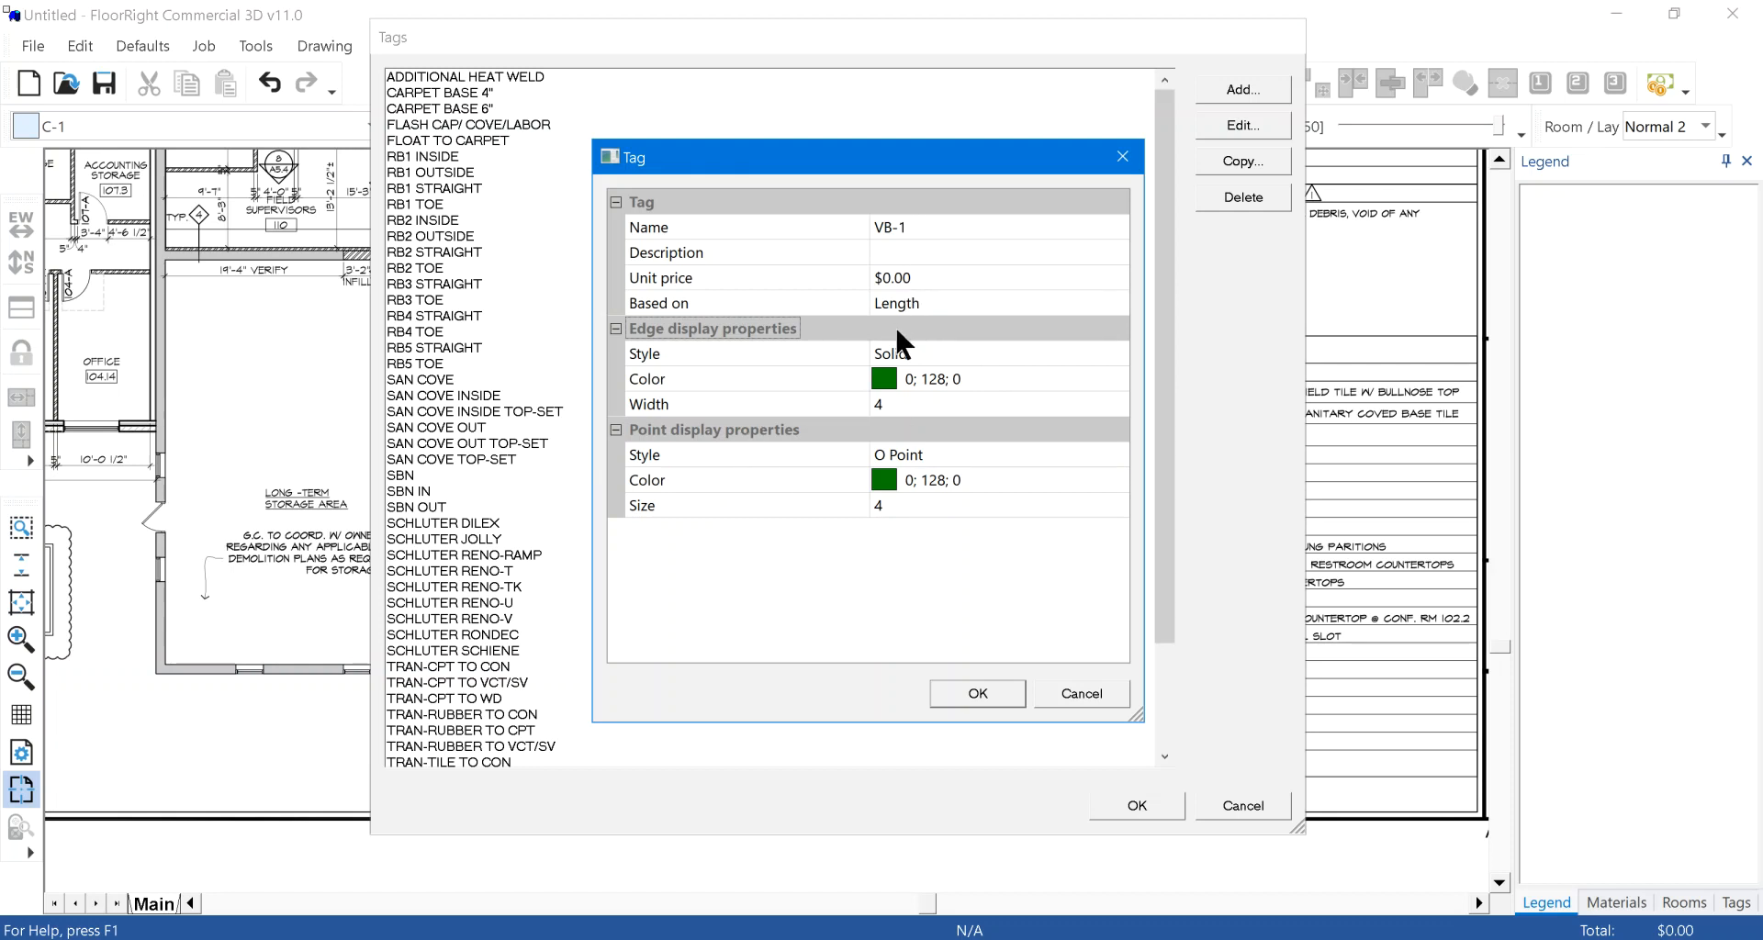
pyautogui.click(978, 694)
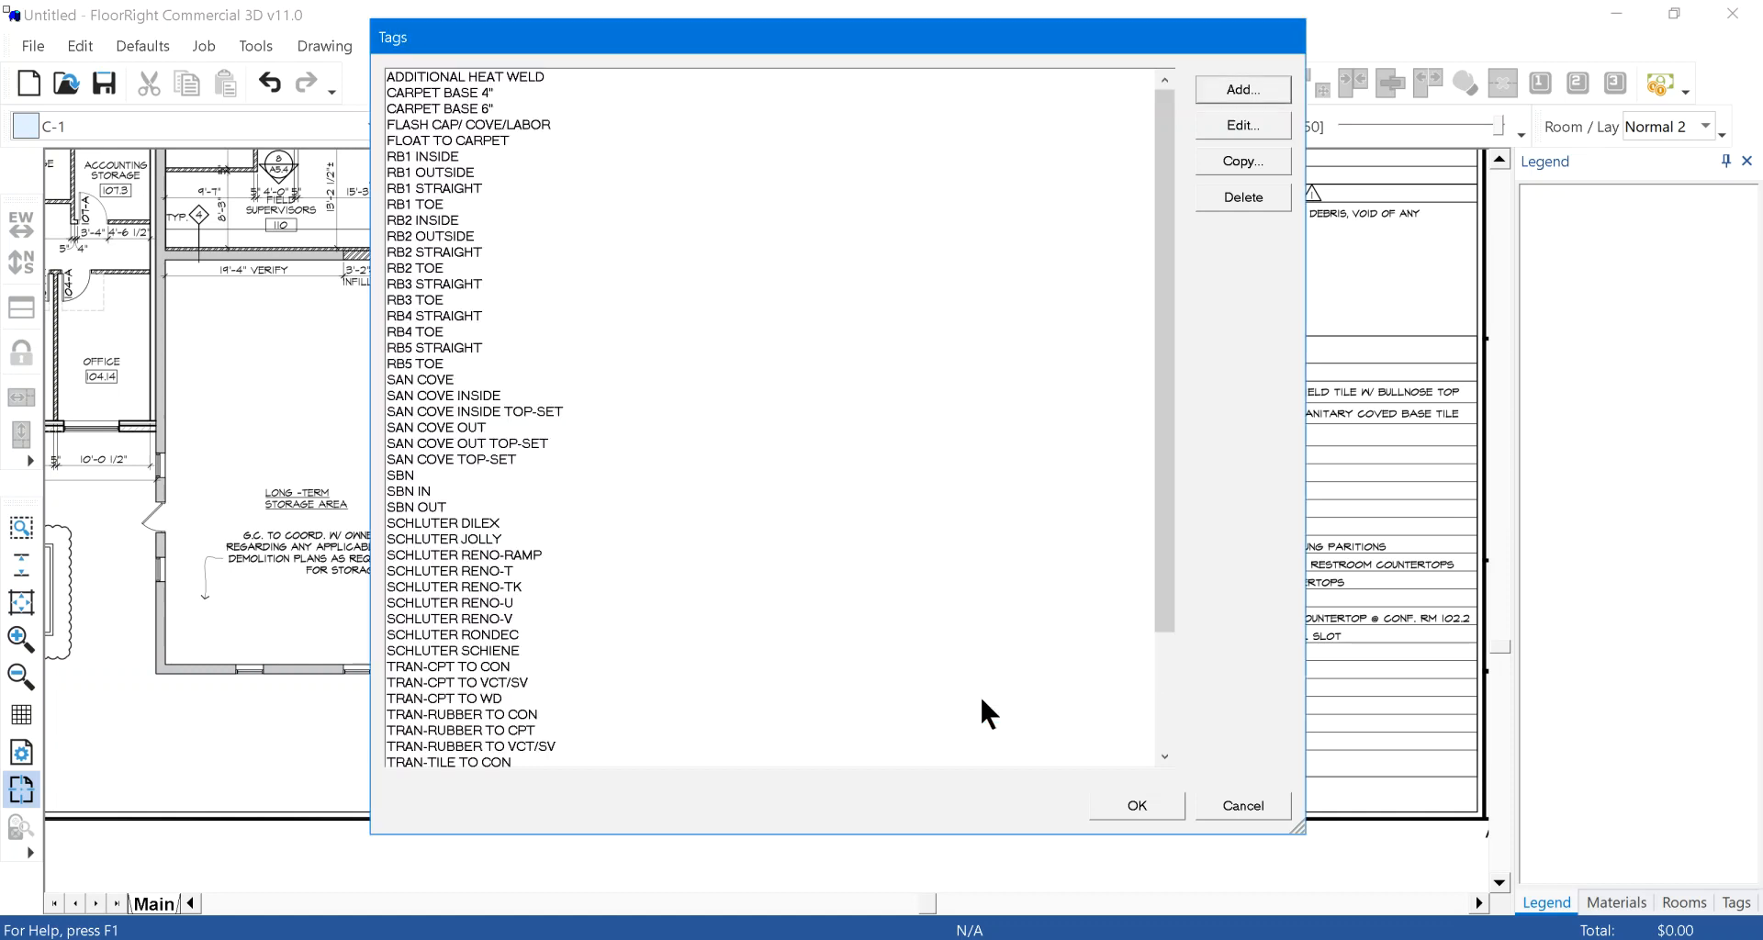
pyautogui.click(1139, 805)
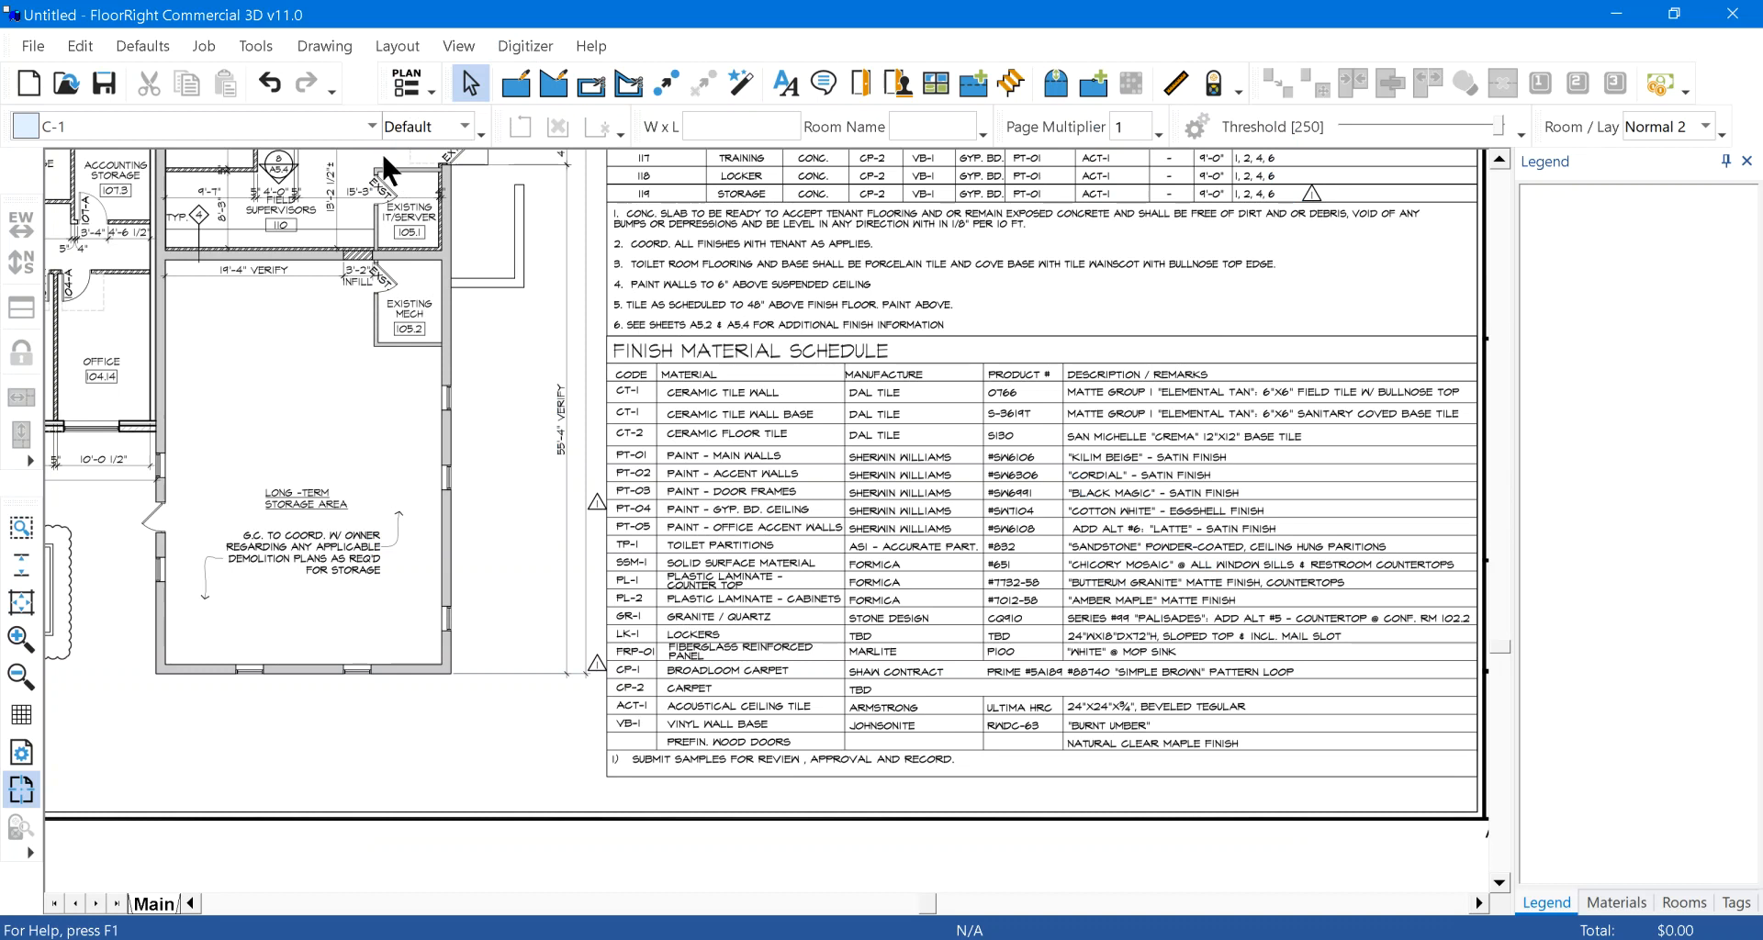
pyautogui.click(370, 126)
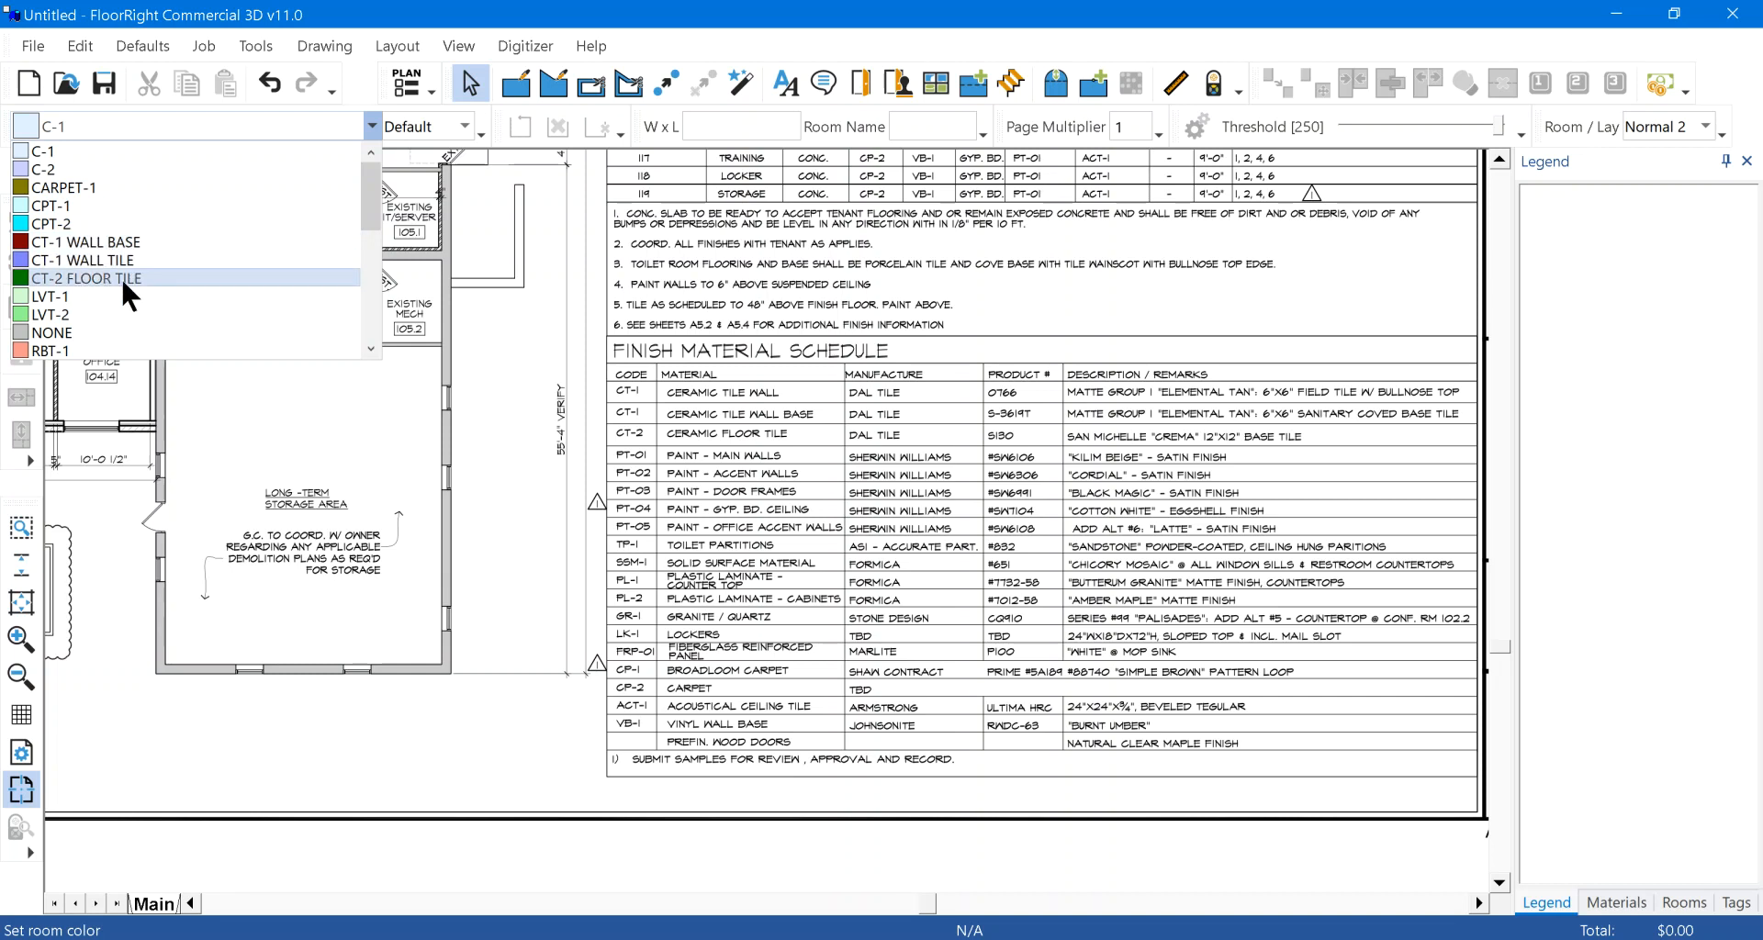
pyautogui.click(582, 290)
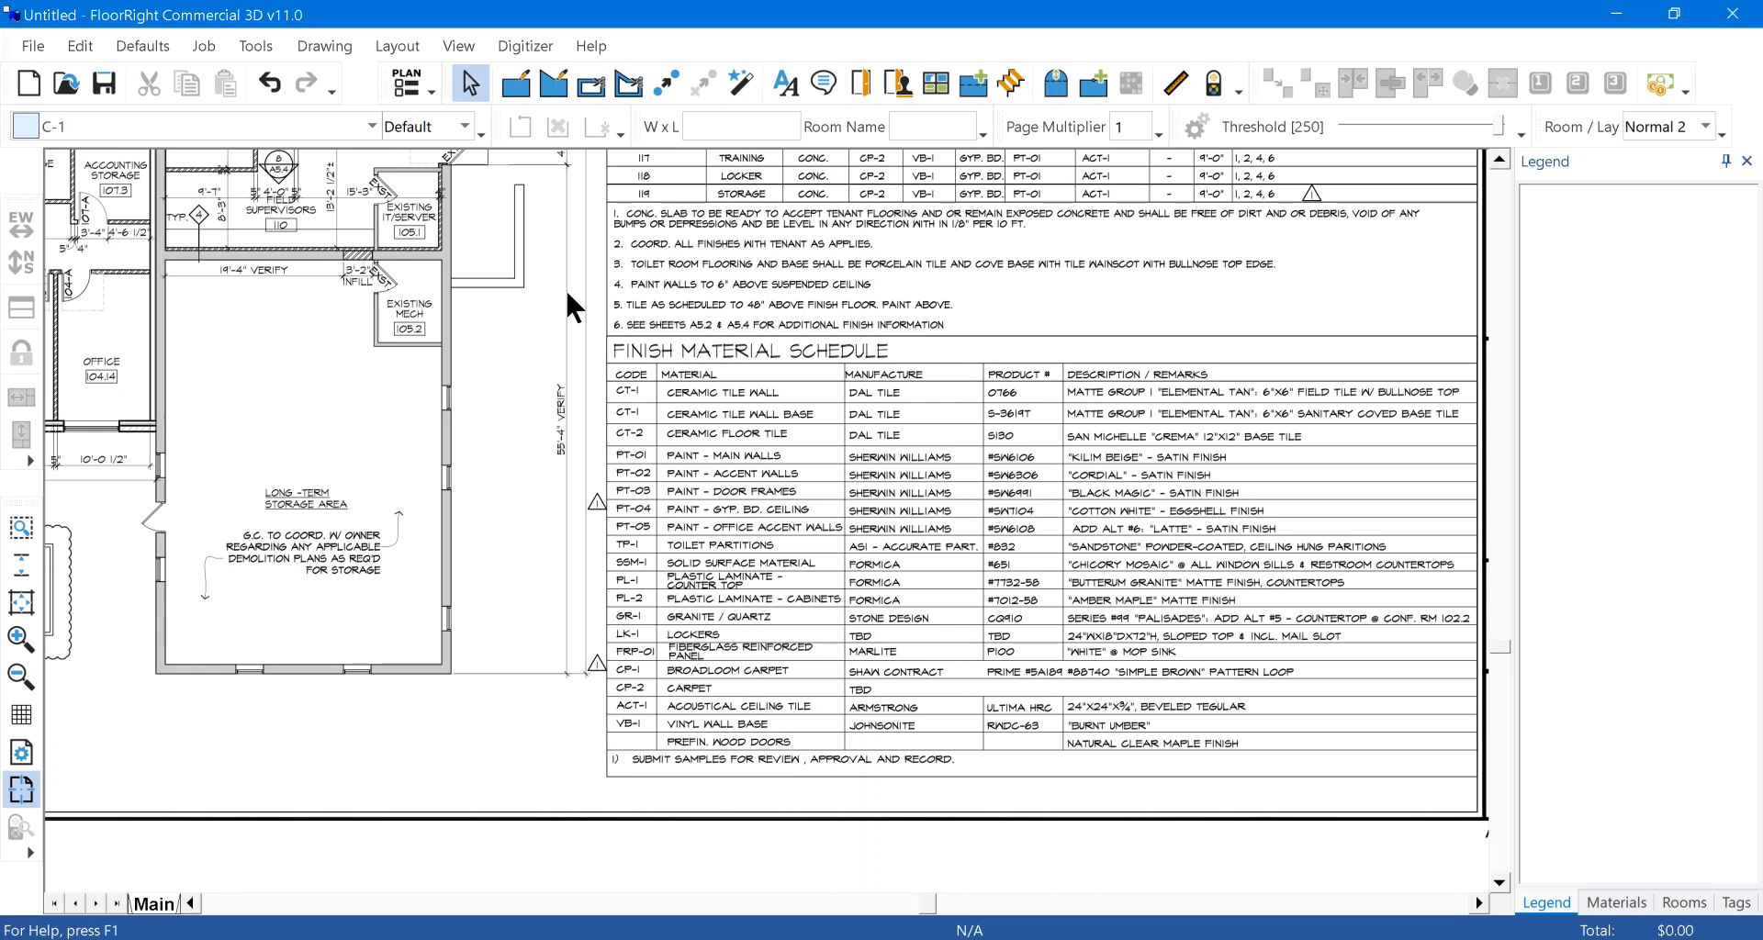
pyautogui.click(37, 43)
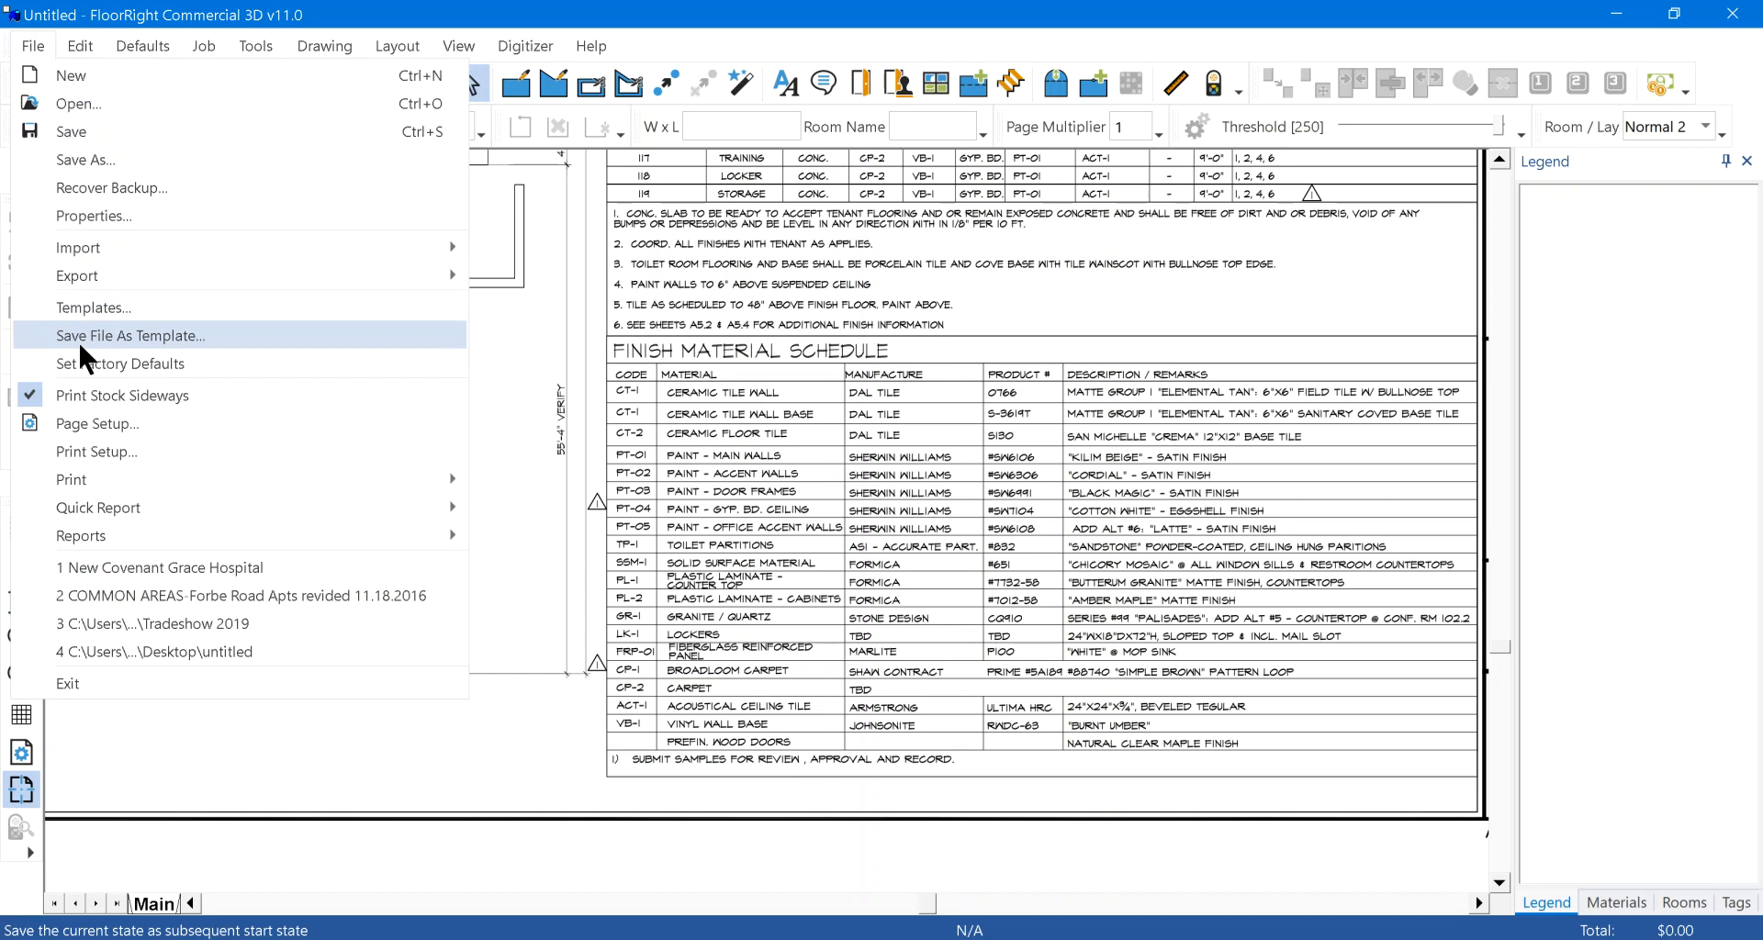
pyautogui.click(189, 336)
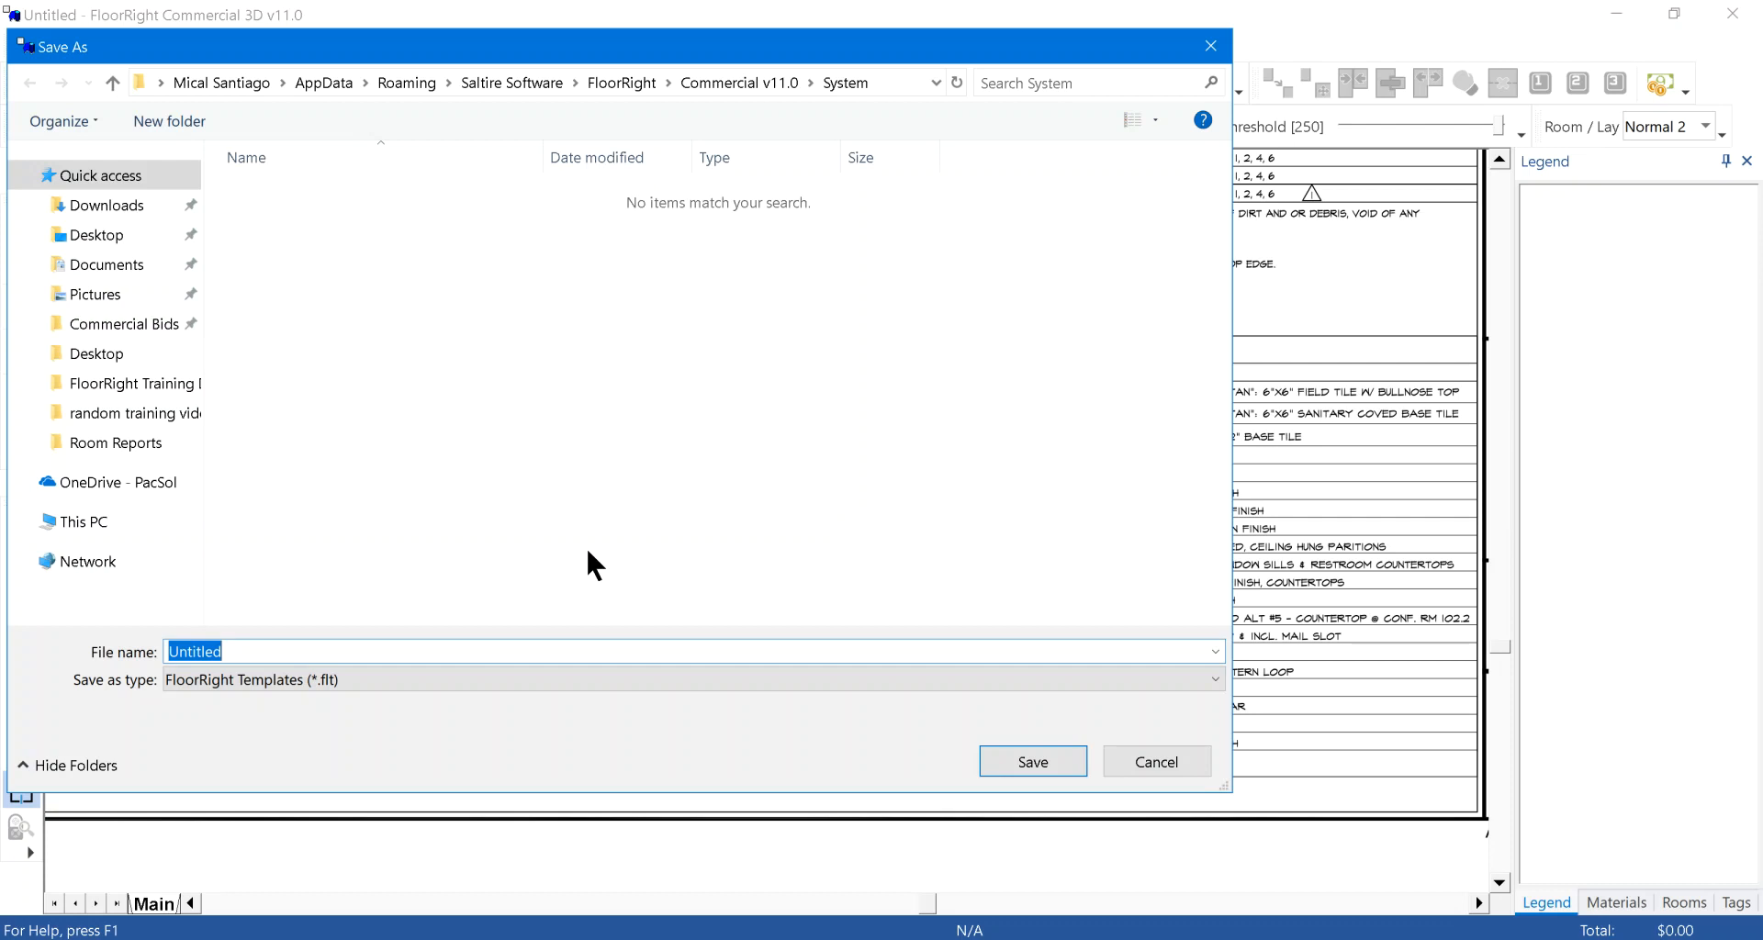
pyautogui.click(96, 236)
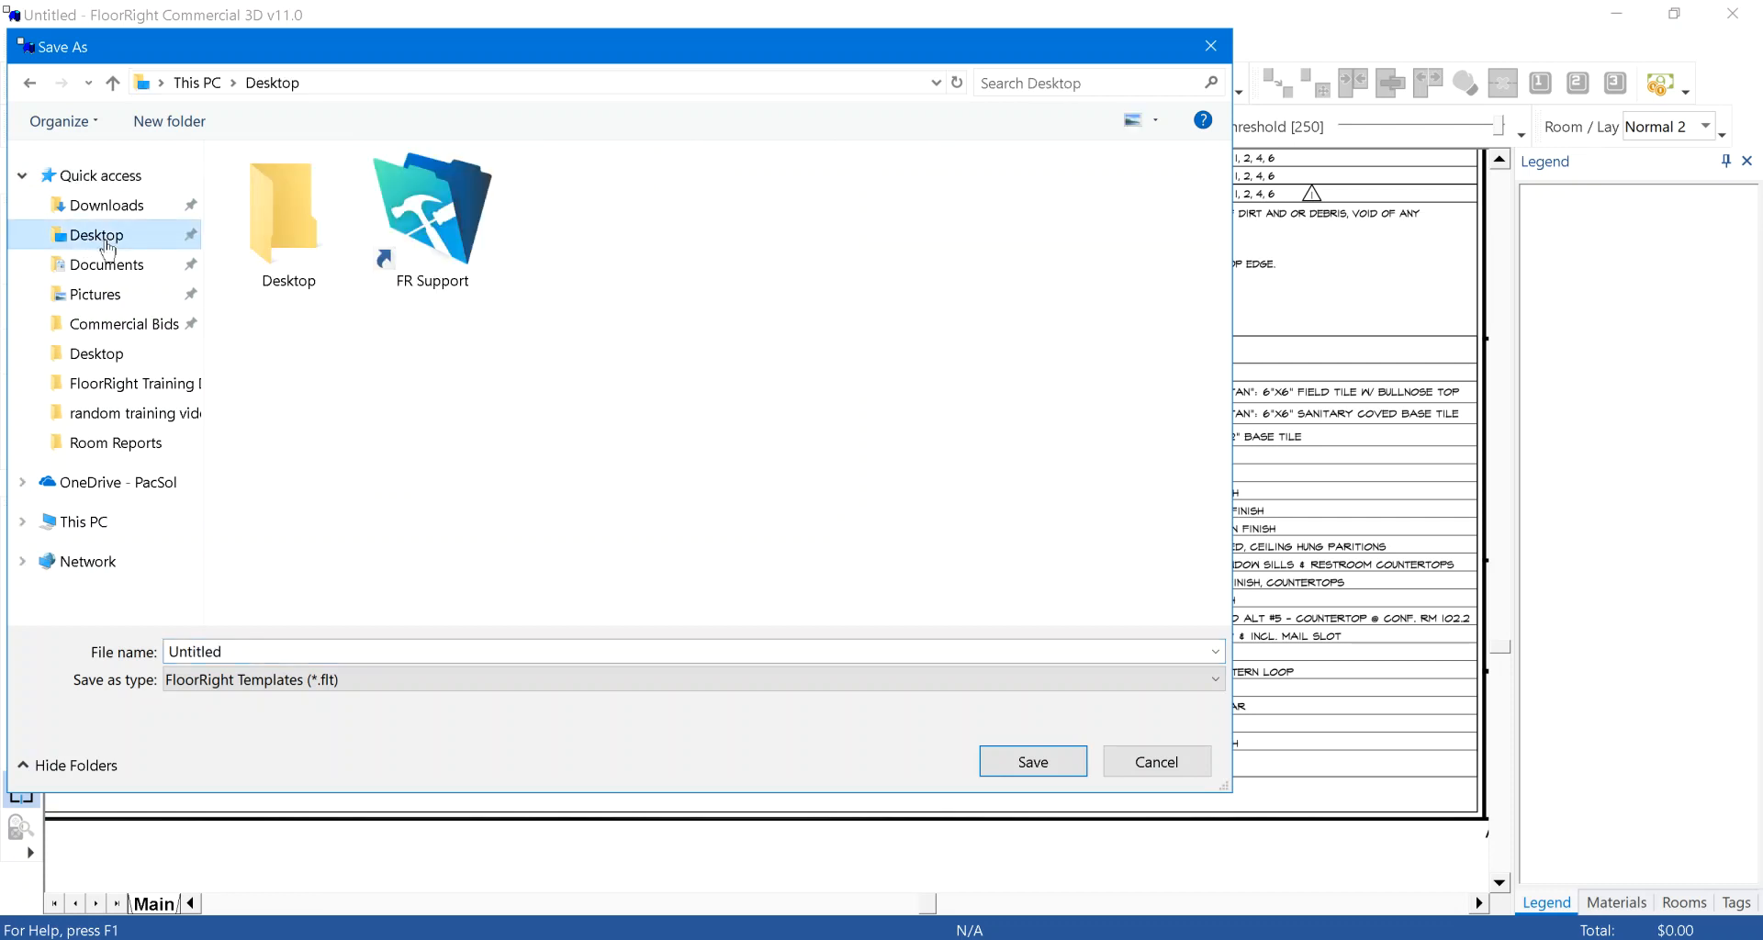
pyautogui.click(260, 652)
pyautogui.write('COMMERCIAL')
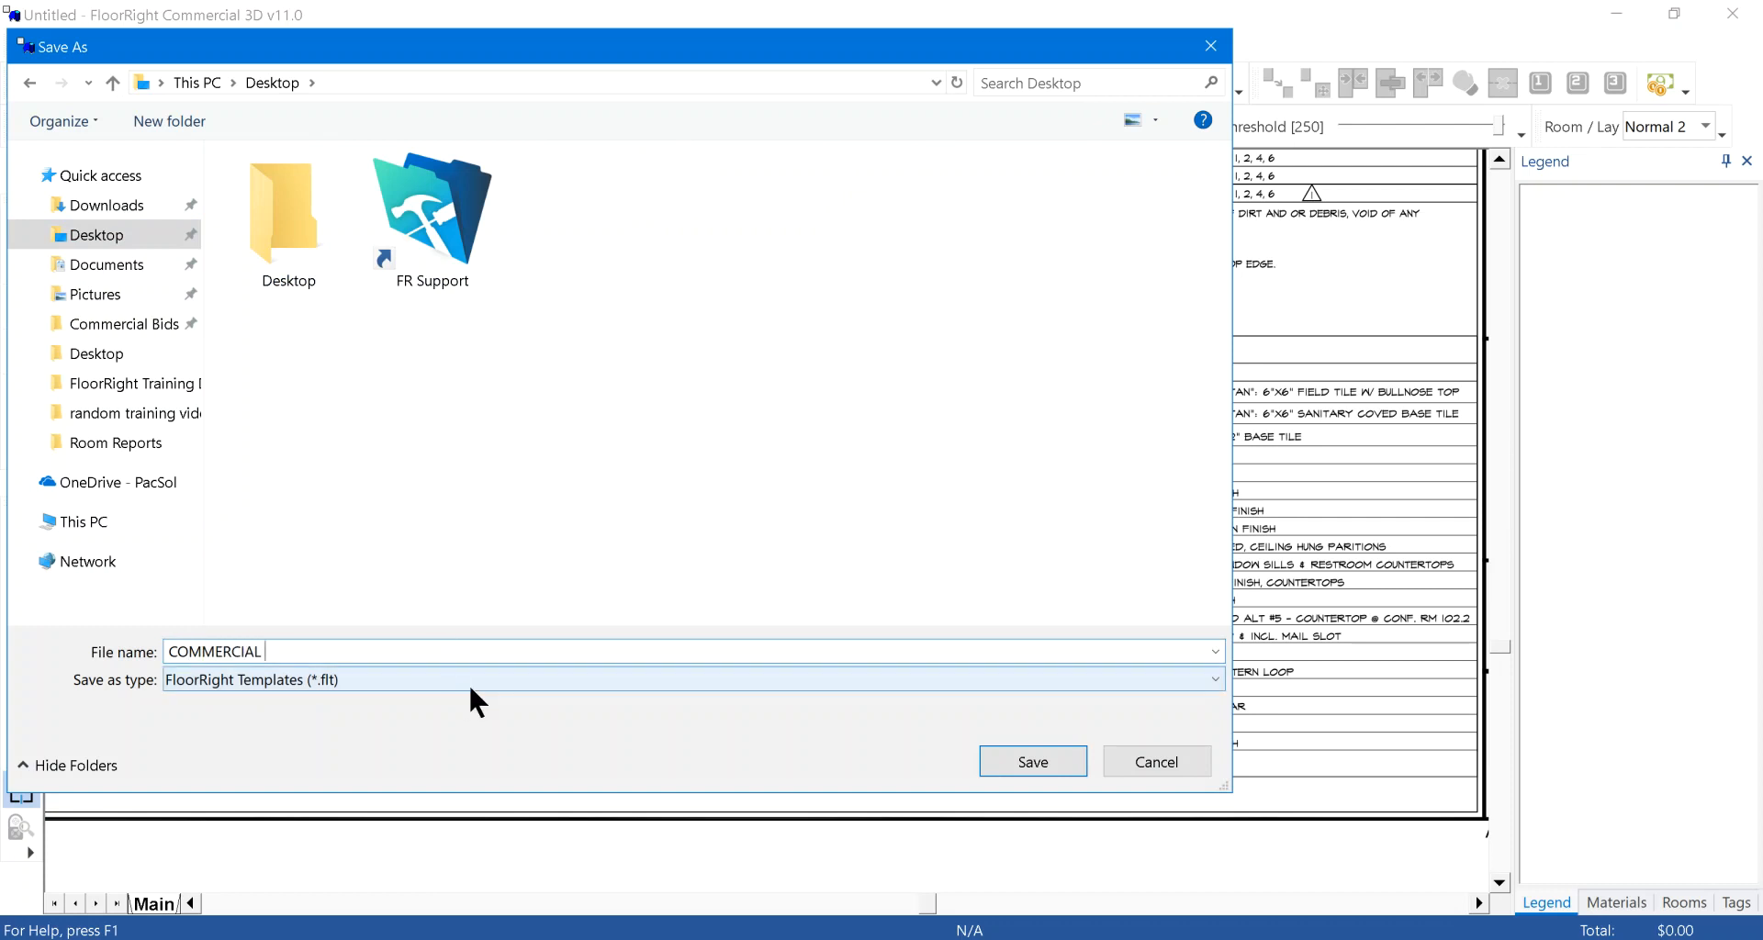
pyautogui.click(1149, 761)
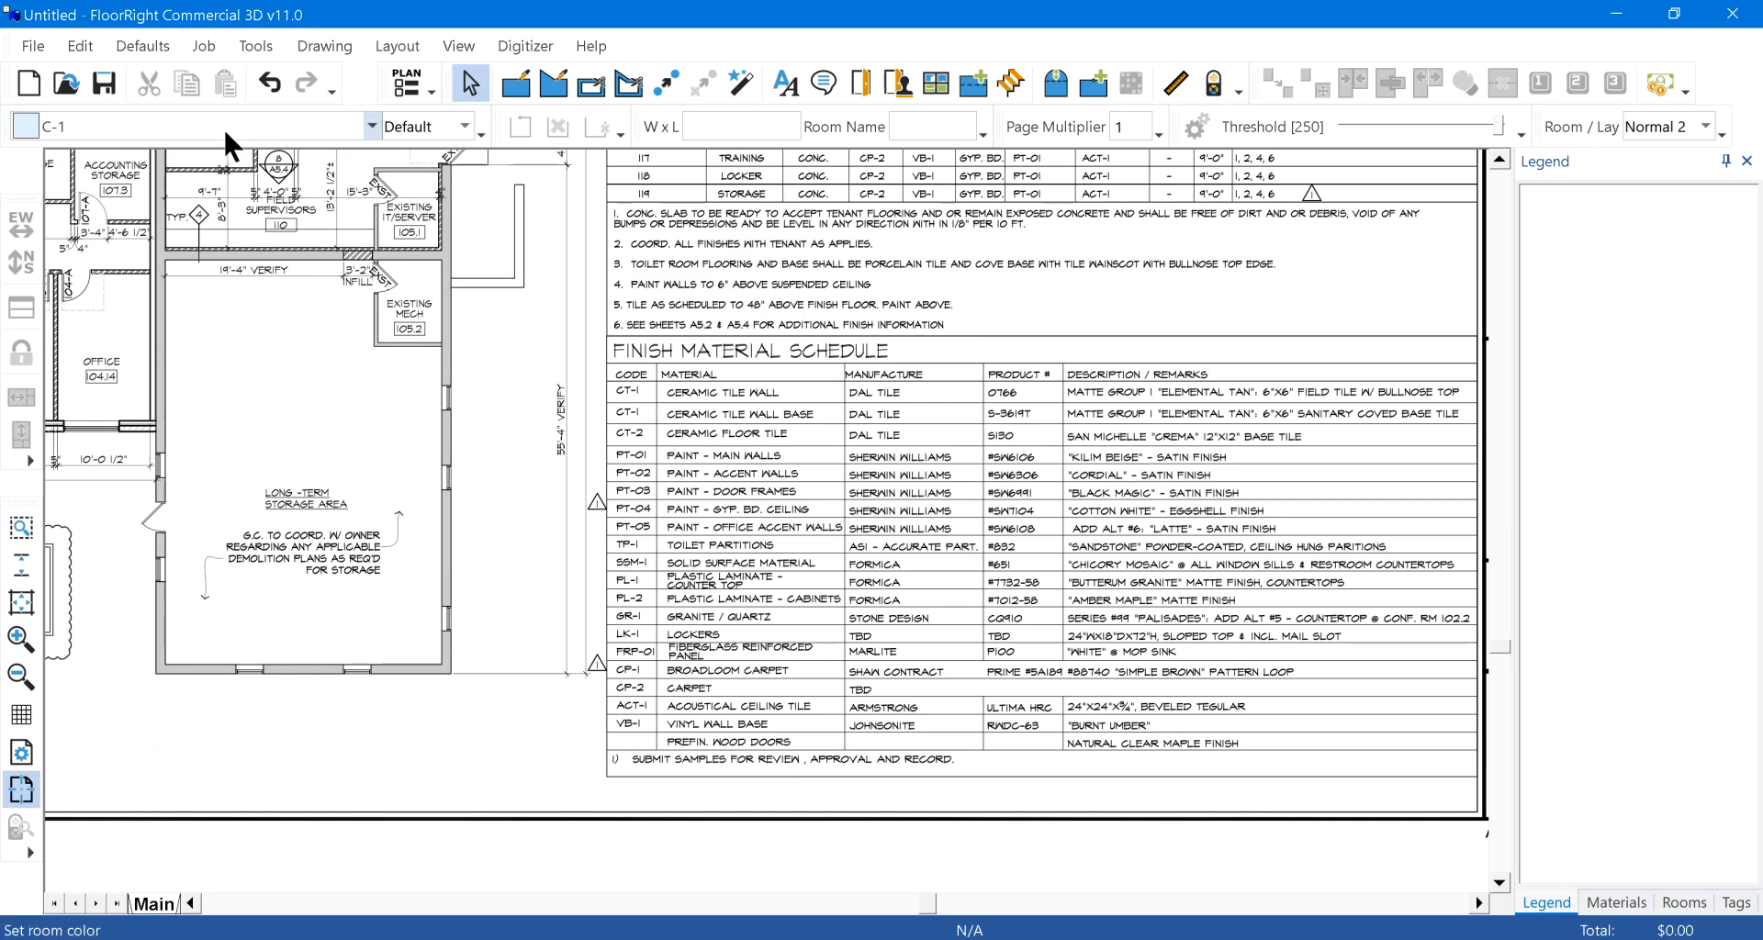
pyautogui.click(359, 124)
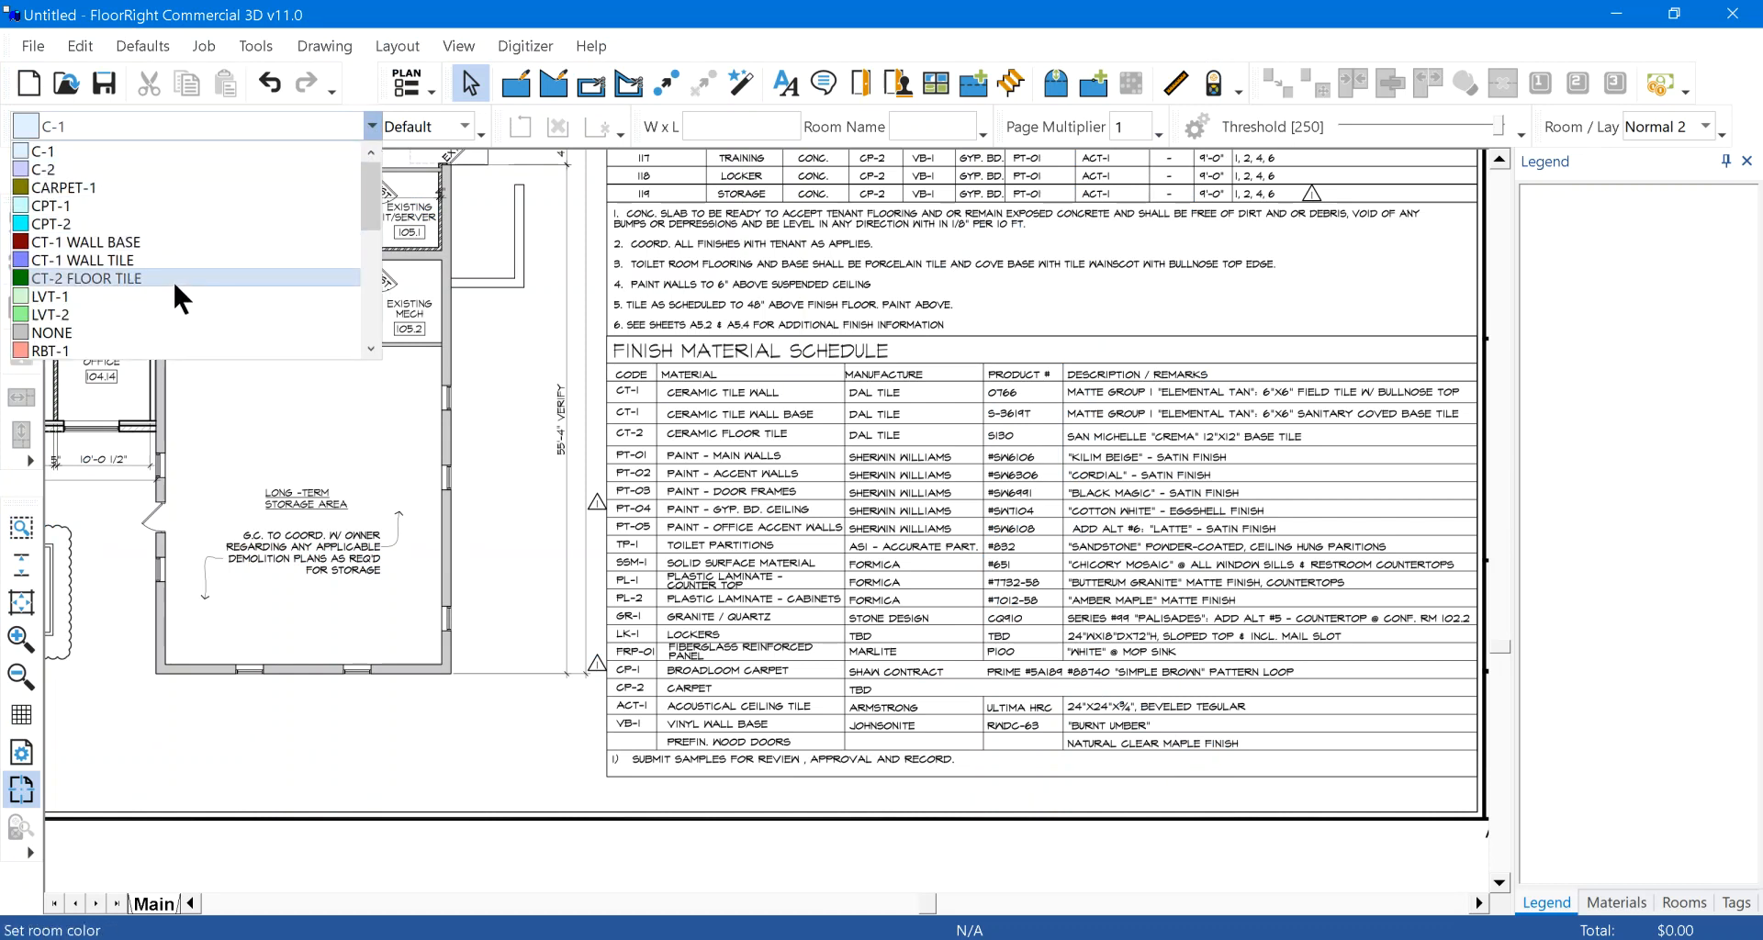
pyautogui.click(487, 223)
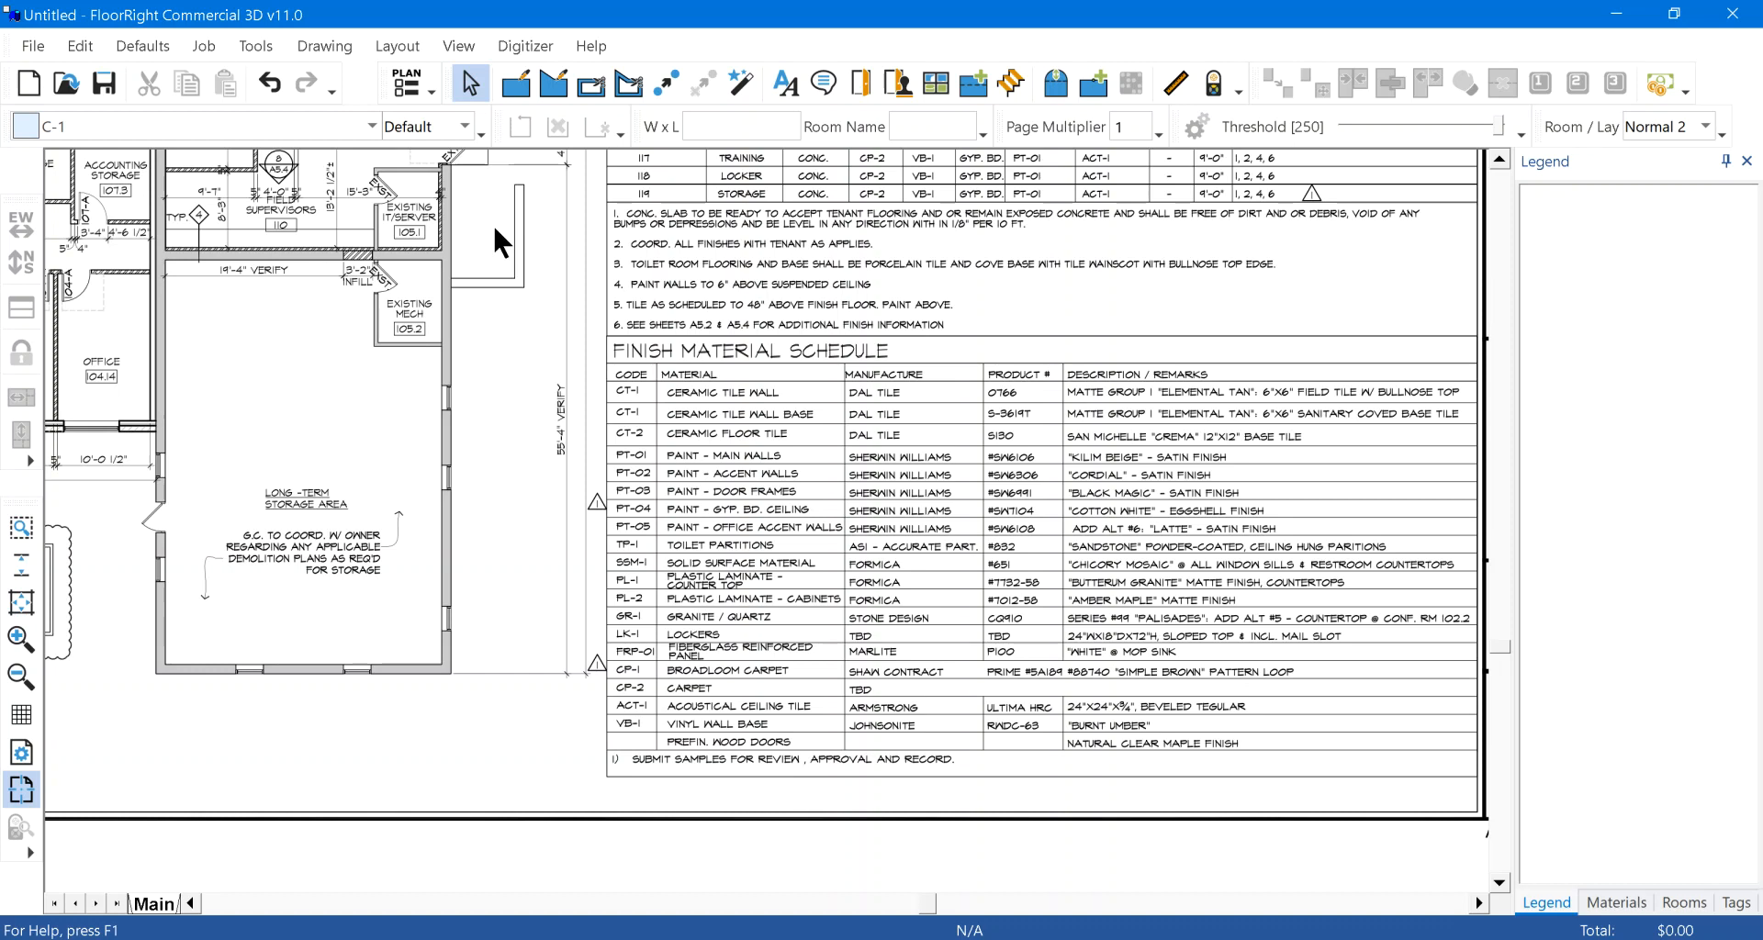
pyautogui.press('alt')
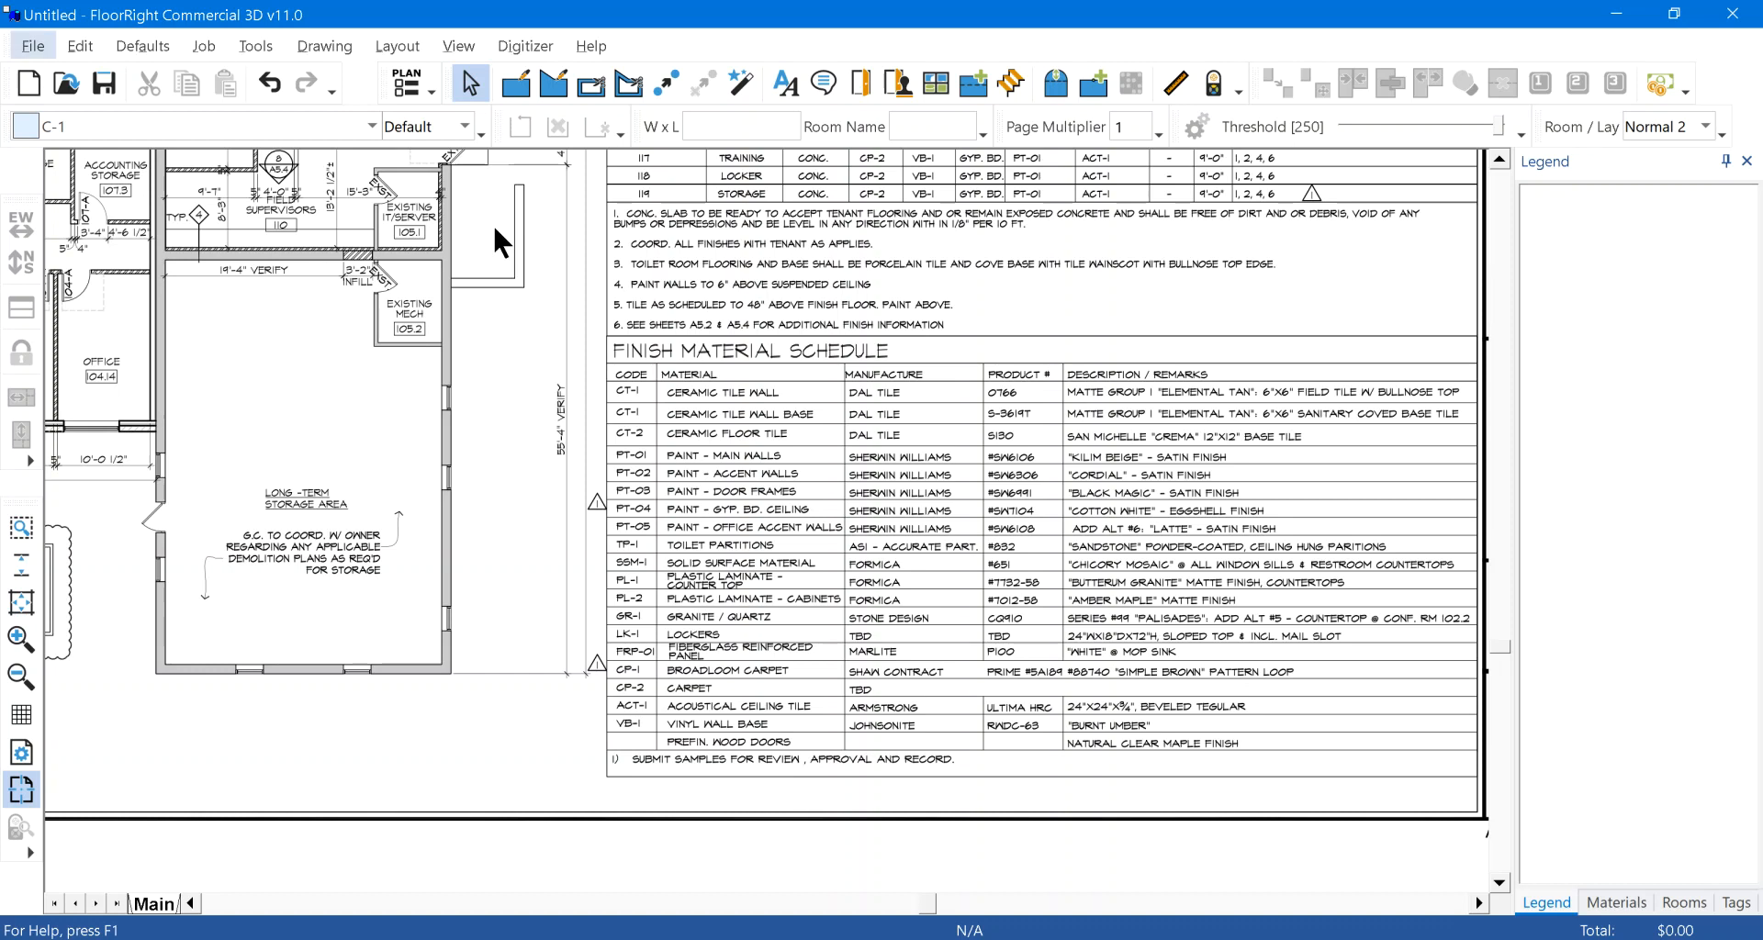